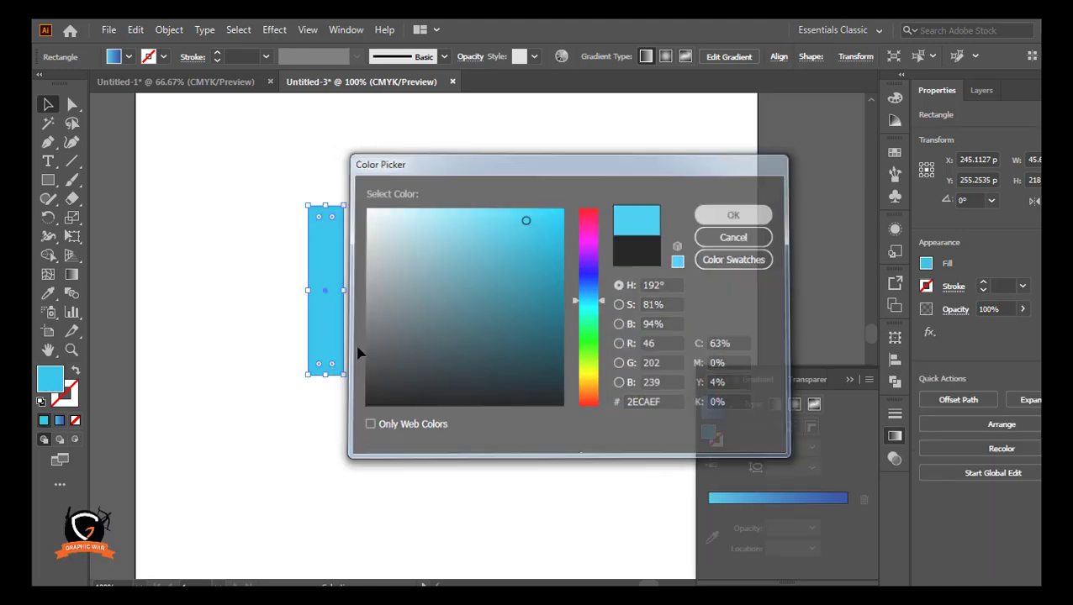
# Make the letter's top arm from a shortened copy of the blue vertical bar, rotated 90° and set flush with the bar's top
pyautogui.click(253, 299)
pyautogui.keyDown('alt'); pyautogui.moveTo(327, 281); pyautogui.dragTo(388, 269); pyautogui.keyUp('alt')
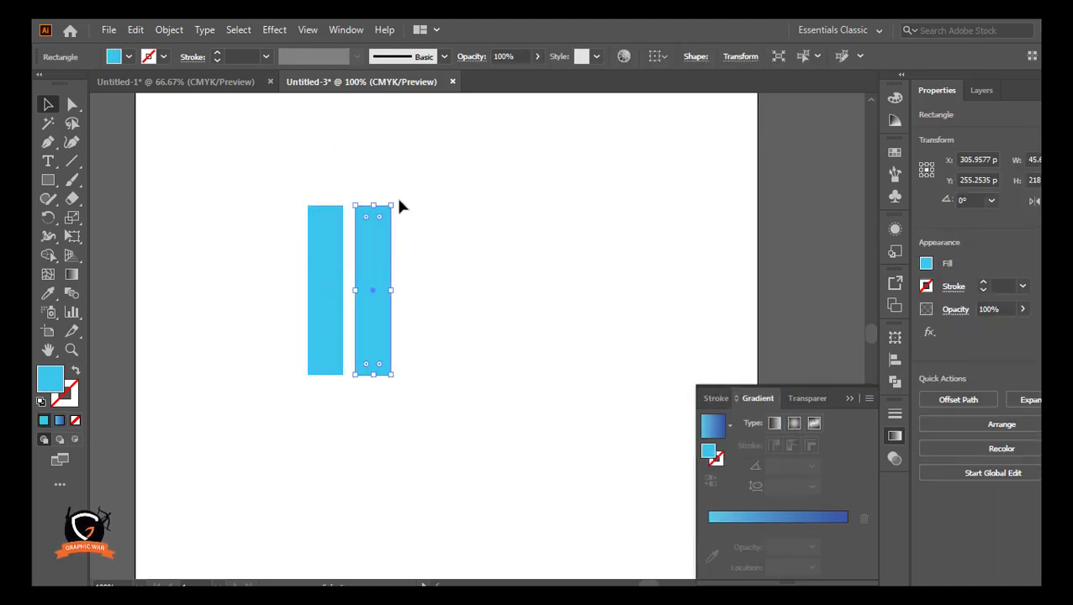
pyautogui.moveTo(376, 379); pyautogui.dragTo(375, 291)
pyautogui.moveTo(396, 204)
pyautogui.mouseDown()
pyautogui.moveTo(353, 237)
pyautogui.moveTo(397, 217)
pyautogui.mouseUp()
pyautogui.click(422, 289)
pyautogui.click(402, 232)
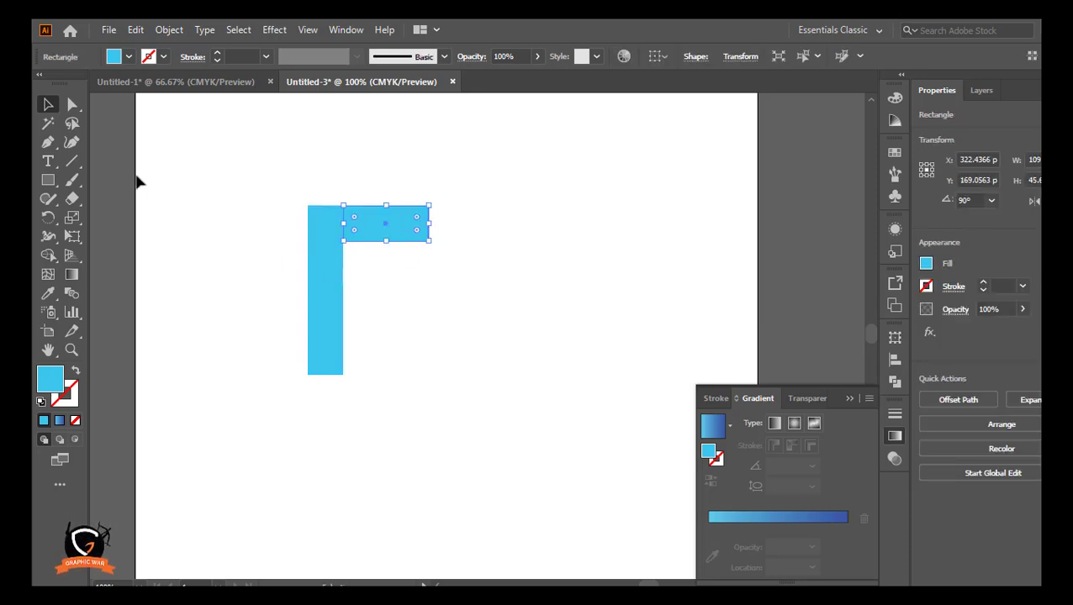
# Fully round the upper outer corner of the top arm
pyautogui.click(69, 105)
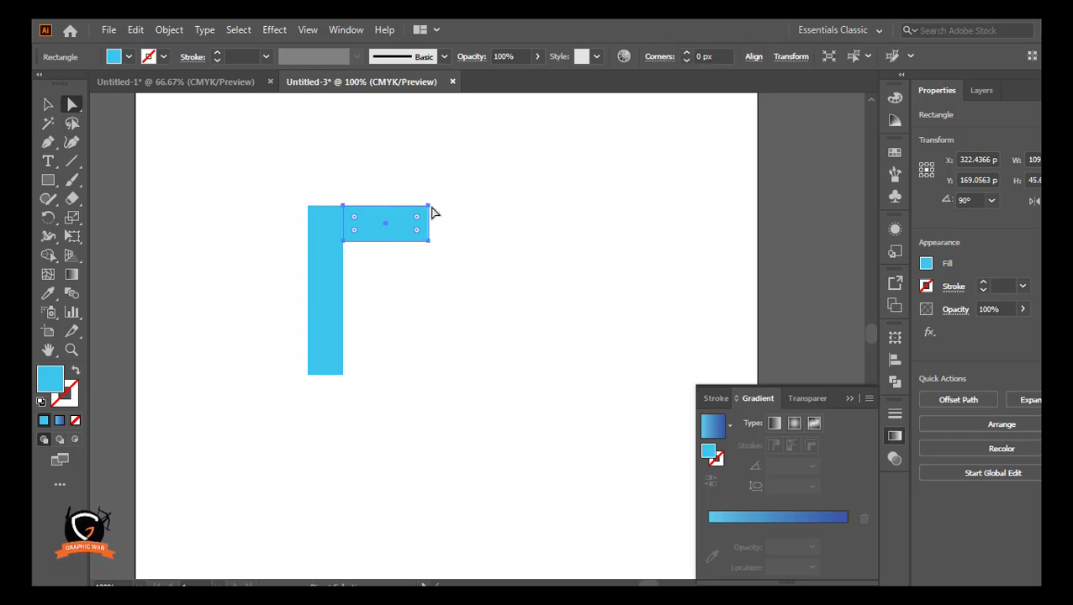
pyautogui.click(429, 207)
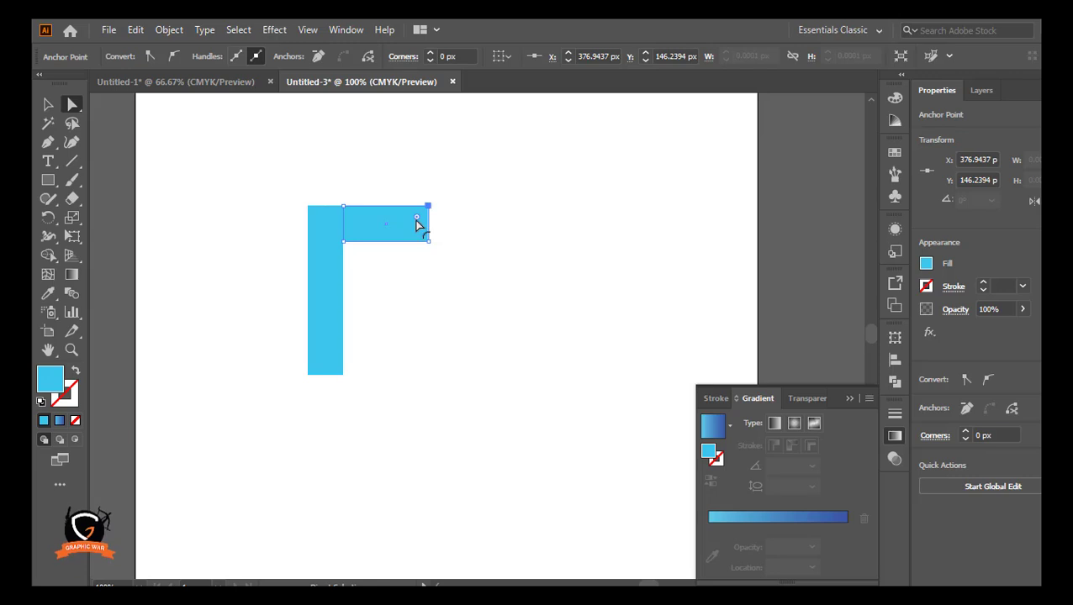
pyautogui.moveTo(418, 222); pyautogui.dragTo(283, 374)
pyautogui.click(455, 374)
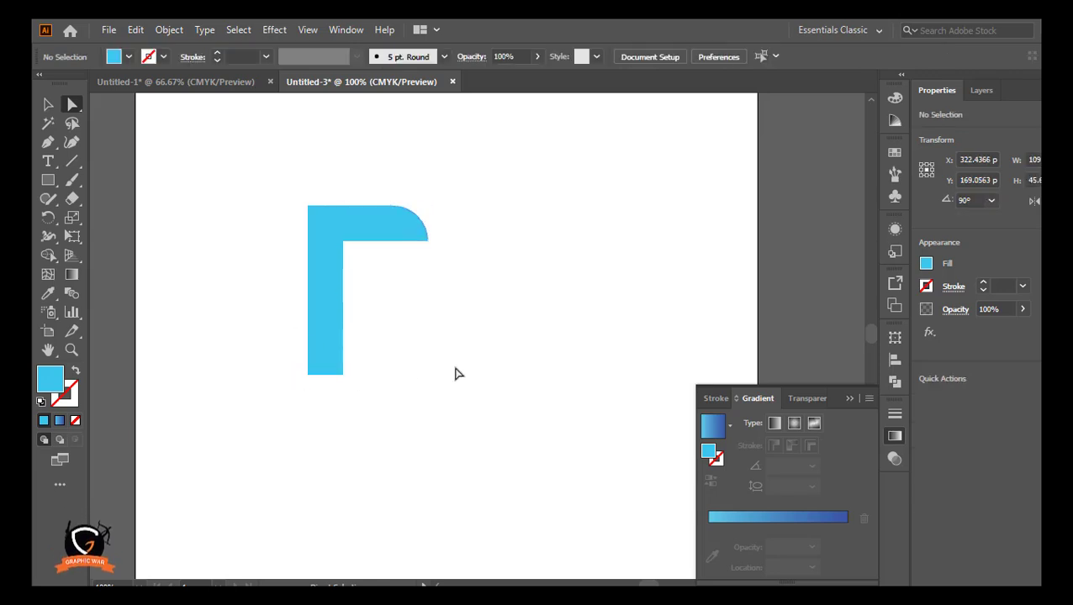
# Copy the top arm straight down along the stem as a second arm, leaving a gap between the two arms
pyautogui.keyDown('ctrl'); pyautogui.click(407, 327); pyautogui.keyUp('ctrl')
pyautogui.click(49, 180)
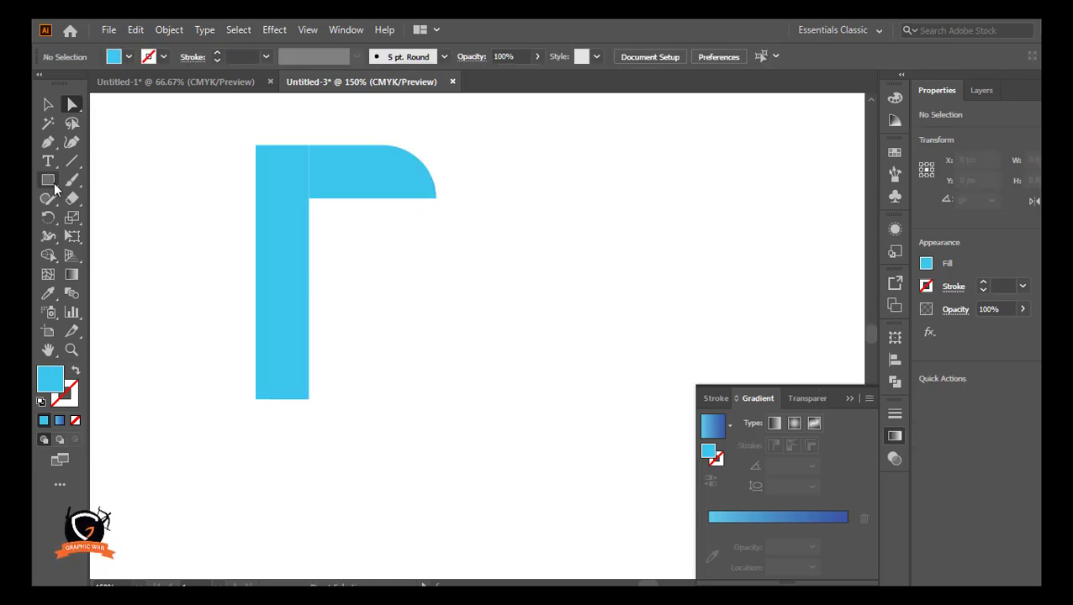
pyautogui.click(48, 104)
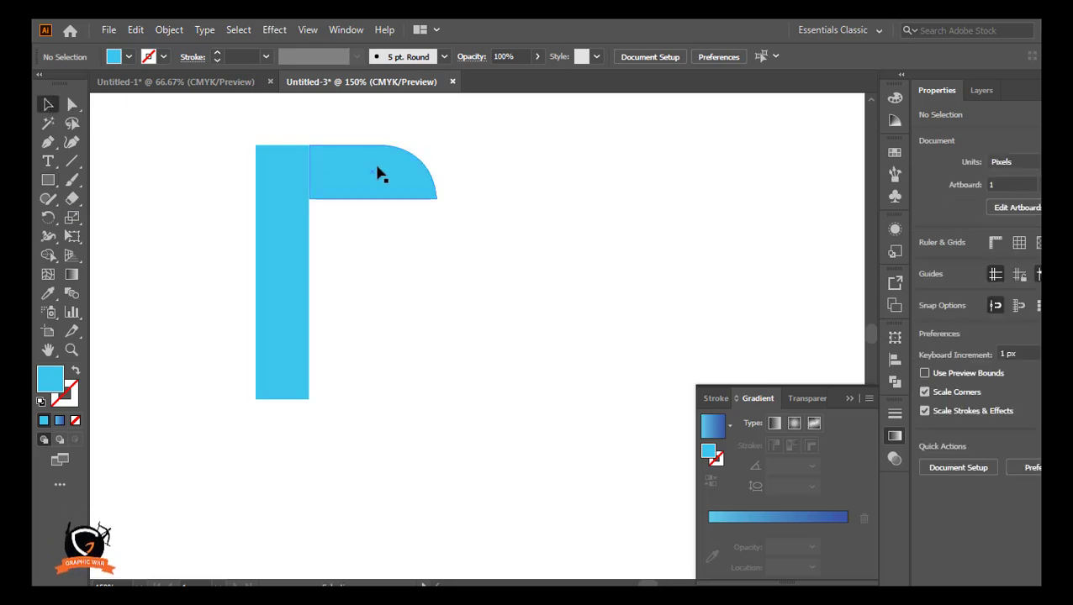
pyautogui.moveTo(346, 173); pyautogui.dragTo(348, 273)
# Fully round the lower outer corner of the second arm so it mirrors the top arm
pyautogui.press('a')
pyautogui.click(437, 299)
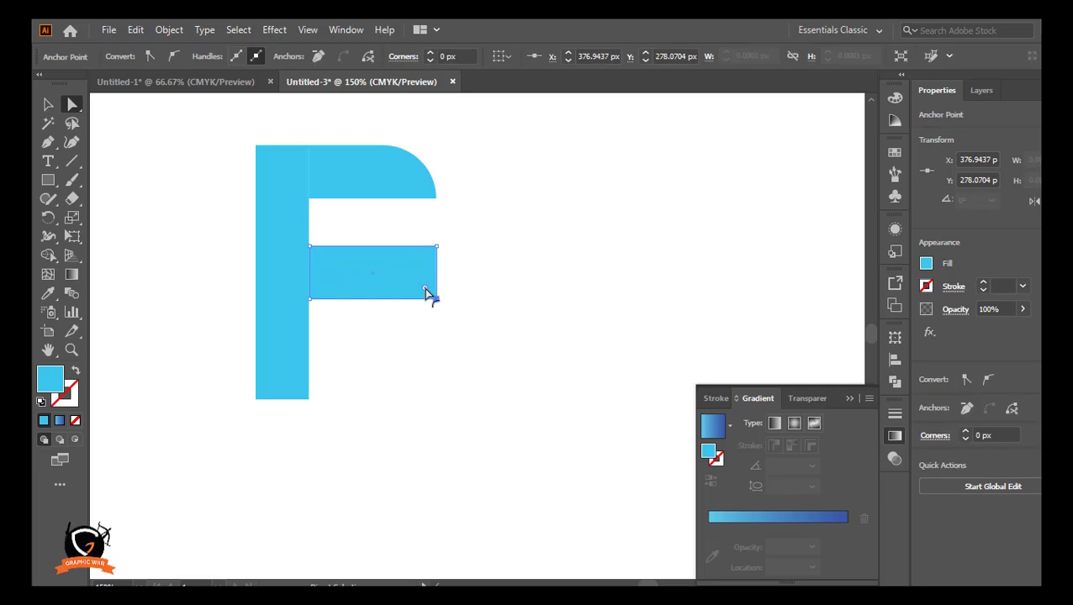
pyautogui.moveTo(32, 136); pyautogui.dragTo(32, 136)
pyautogui.click(590, 284)
pyautogui.keyDown('ctrl'); pyautogui.keyDown('alt'); pyautogui.click(521, 355); pyautogui.keyUp('alt'); pyautogui.keyUp('ctrl')
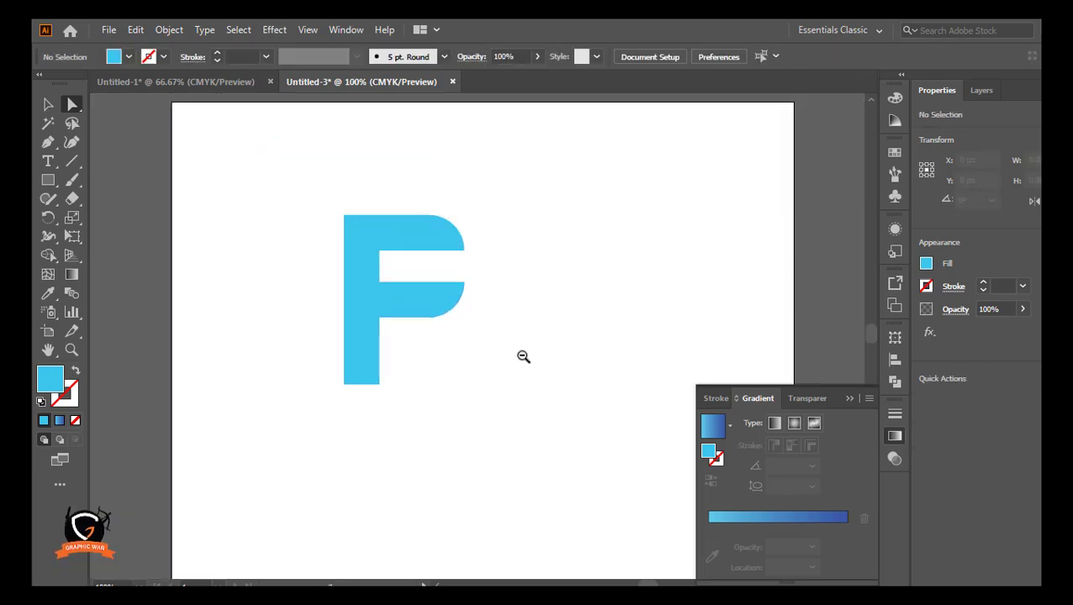
# Draw a straight Pen line from the top arm's outer tip to the upper corner where the arm meets the stem
pyautogui.moveTo(518, 356); pyautogui.dragTo(518, 323)
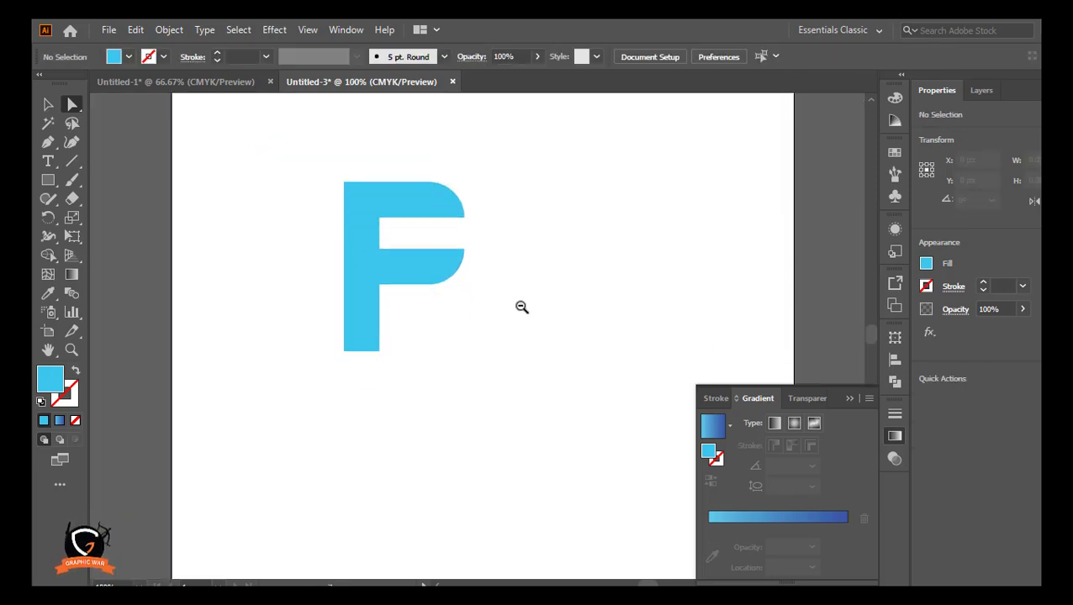
pyautogui.keyDown('ctrl'); pyautogui.keyDown('alt'); pyautogui.click(502, 340); pyautogui.keyUp('alt'); pyautogui.keyUp('ctrl')
pyautogui.keyDown('ctrl'); pyautogui.click(503, 340); pyautogui.keyUp('ctrl')
pyautogui.keyDown('ctrl'); pyautogui.click(503, 339); pyautogui.keyUp('ctrl')
pyautogui.moveTo(477, 259); pyautogui.dragTo(487, 365)
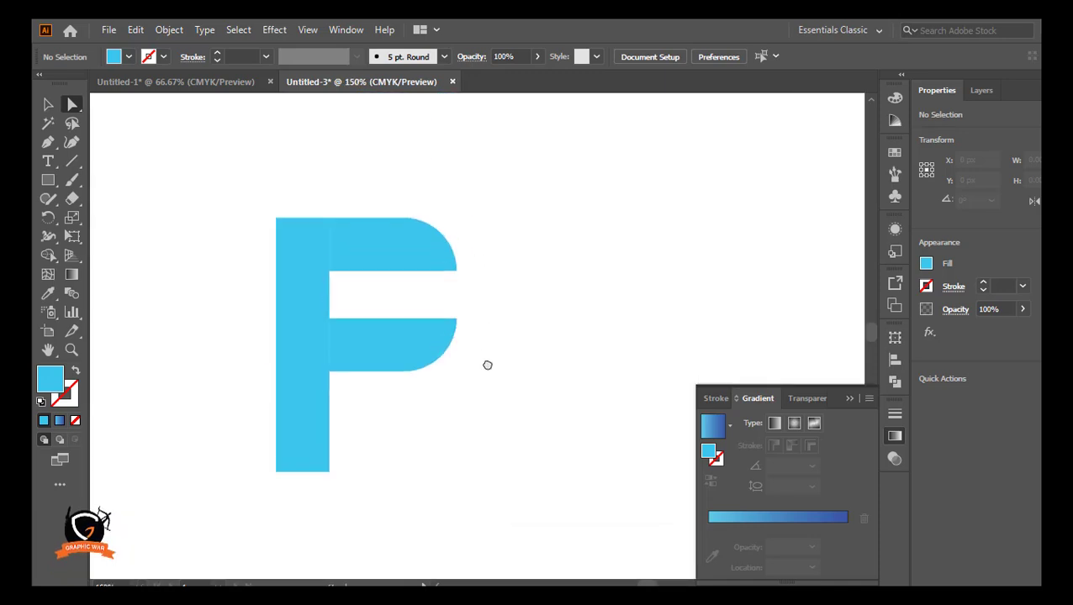
pyautogui.click(48, 104)
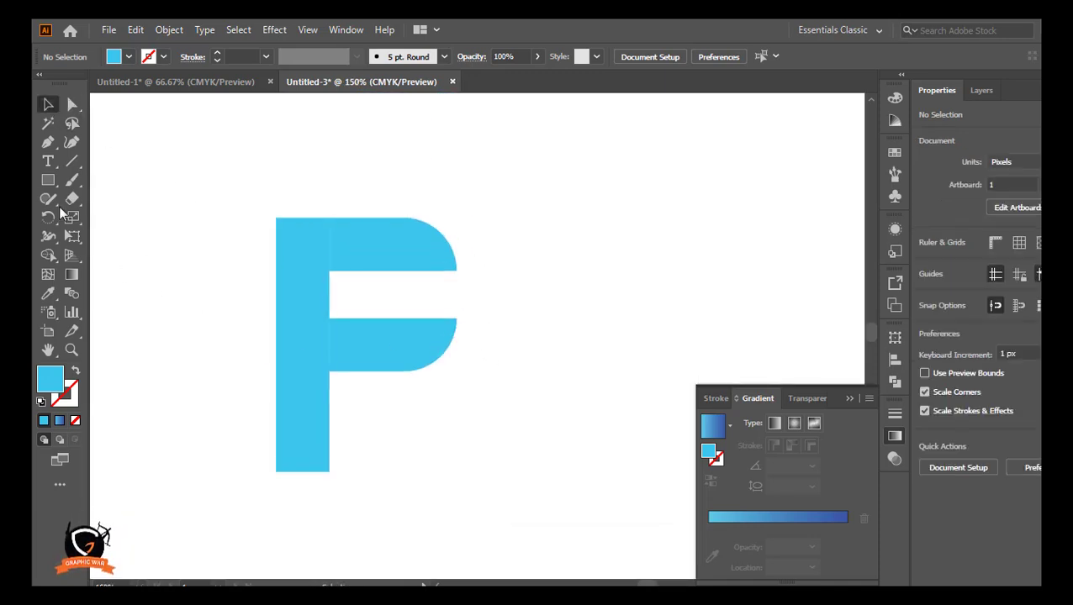
pyautogui.click(48, 142)
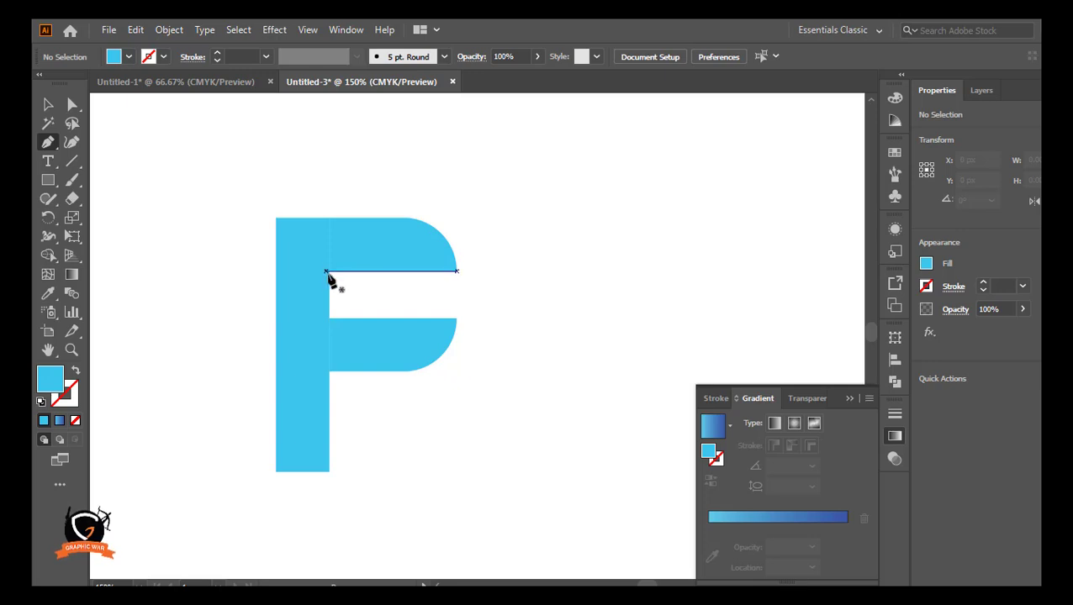
pyautogui.click(457, 271)
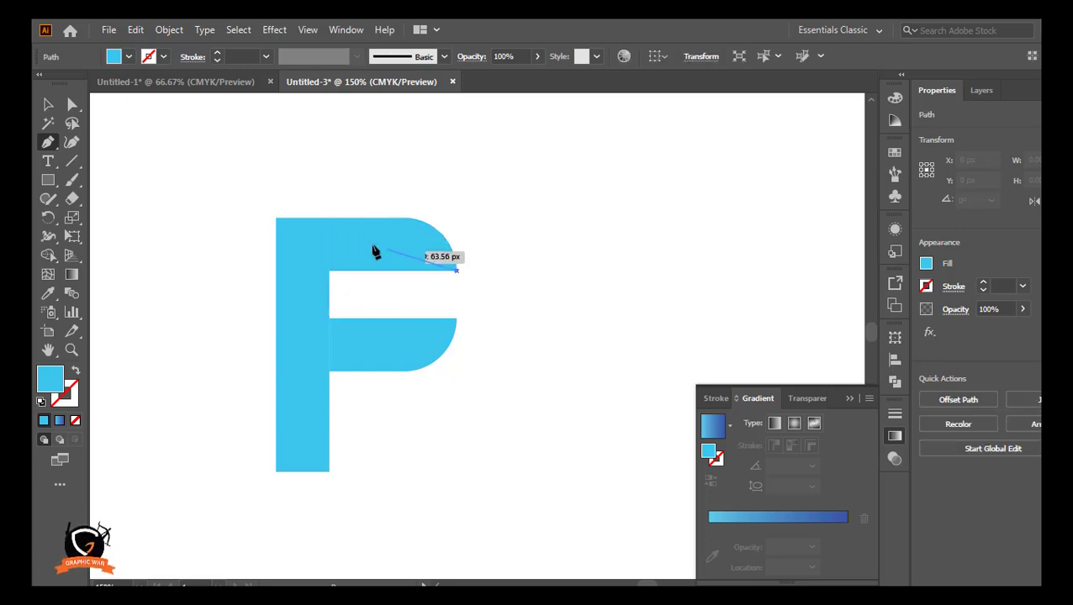
pyautogui.click(329, 218)
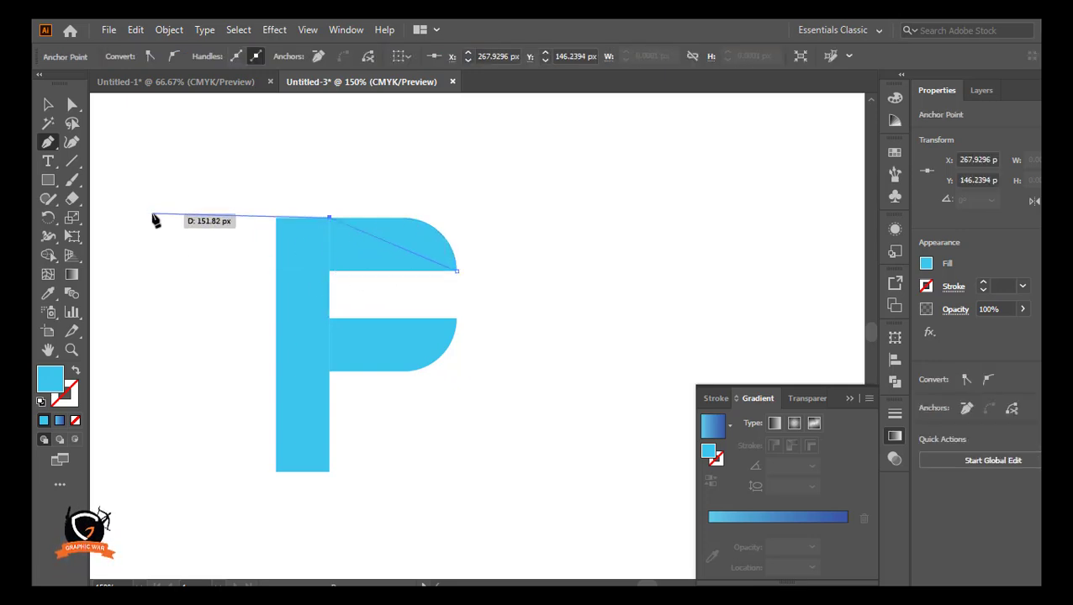
pyautogui.press('Escape')
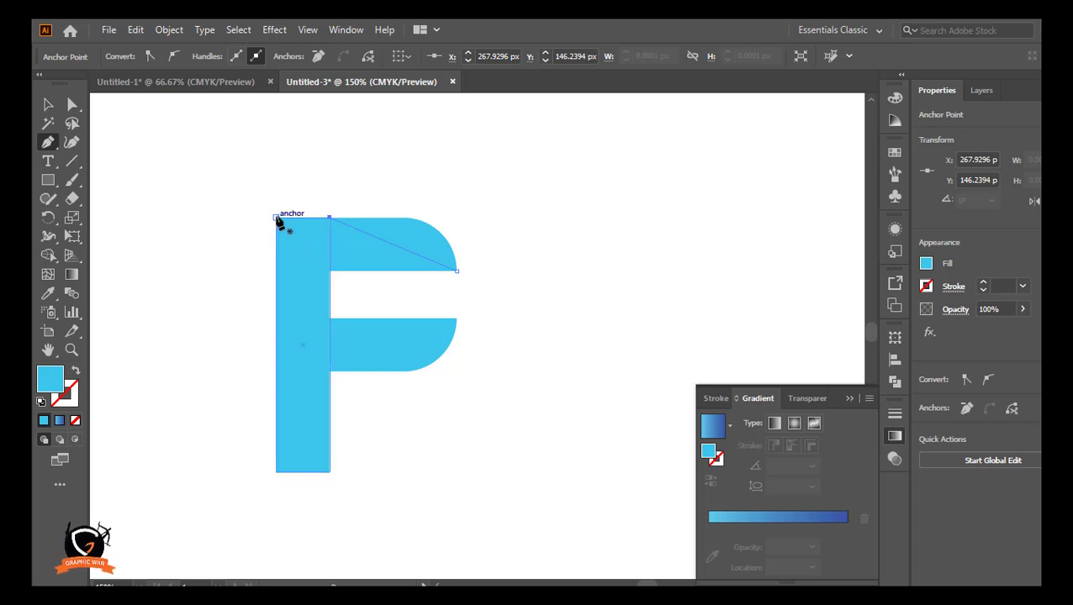
pyautogui.click(276, 217)
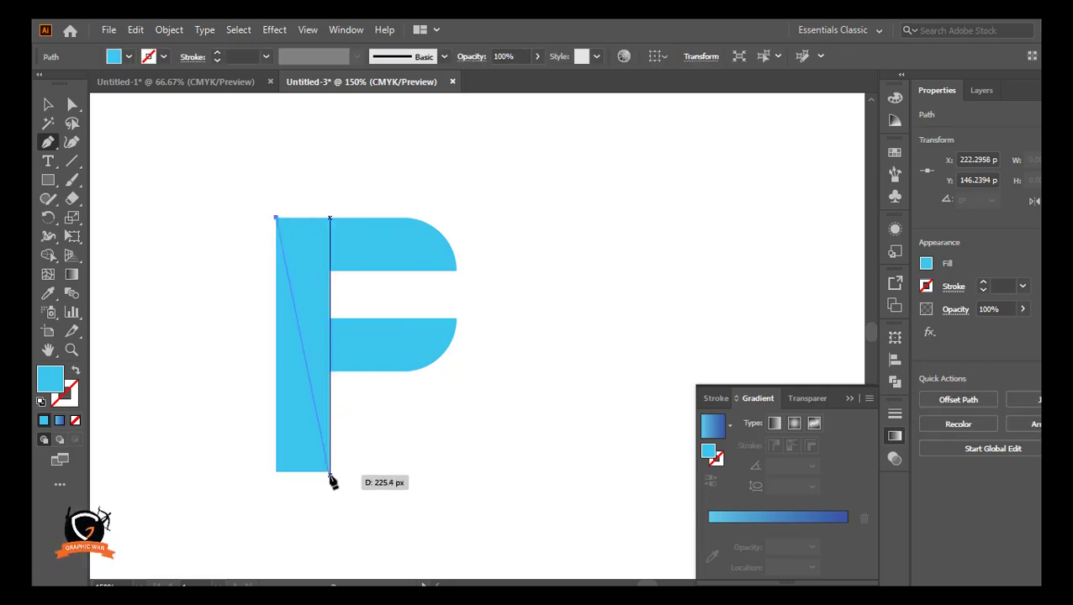
pyautogui.press('Escape')
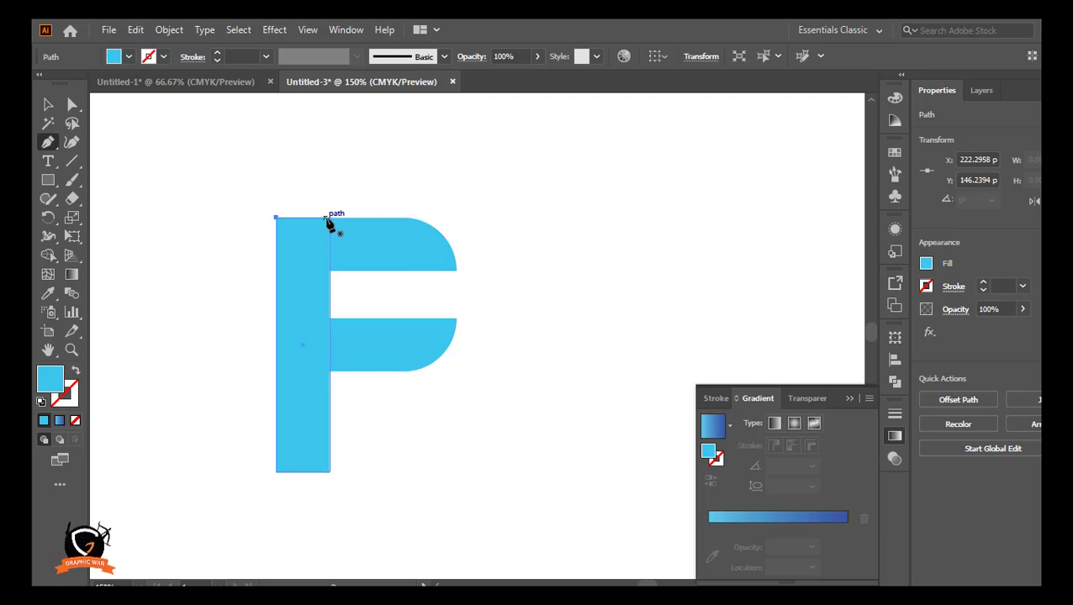
pyautogui.click(330, 218)
pyautogui.click(276, 471)
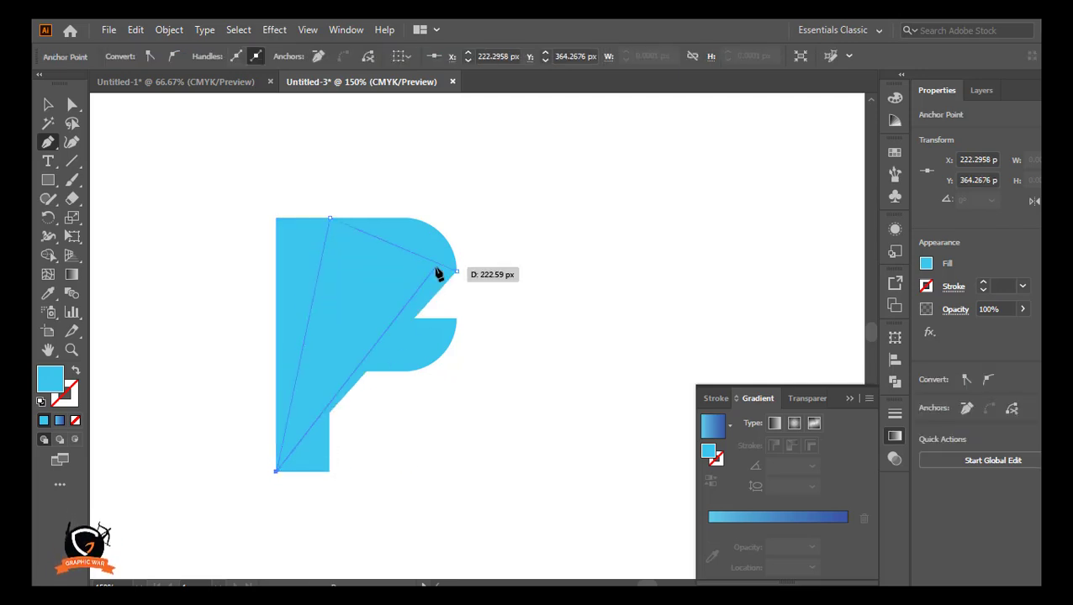
pyautogui.press('ctrl')
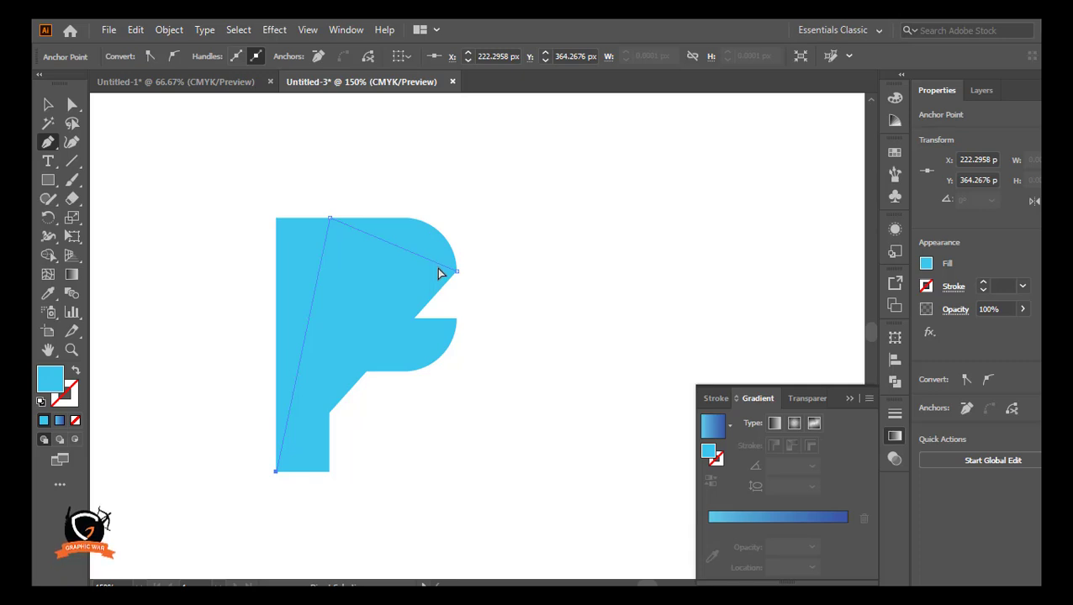
pyautogui.hotkey('ctrl', 'z')
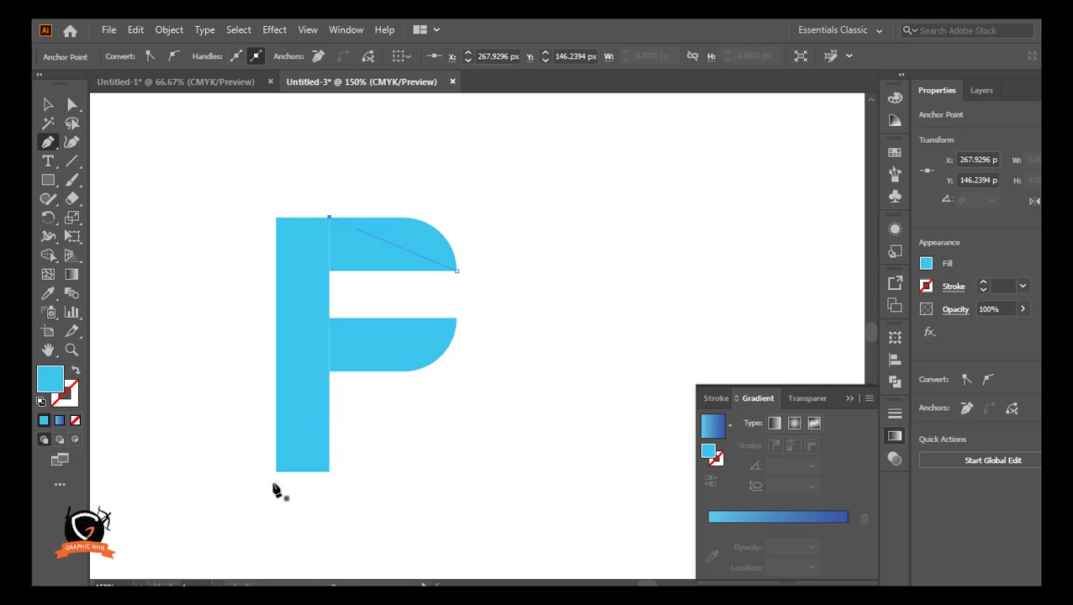
# Draw a diagonal Pen line from the stem's lower-left corner to its upper-right corner and swap the path's fill and stroke
pyautogui.click(277, 472)
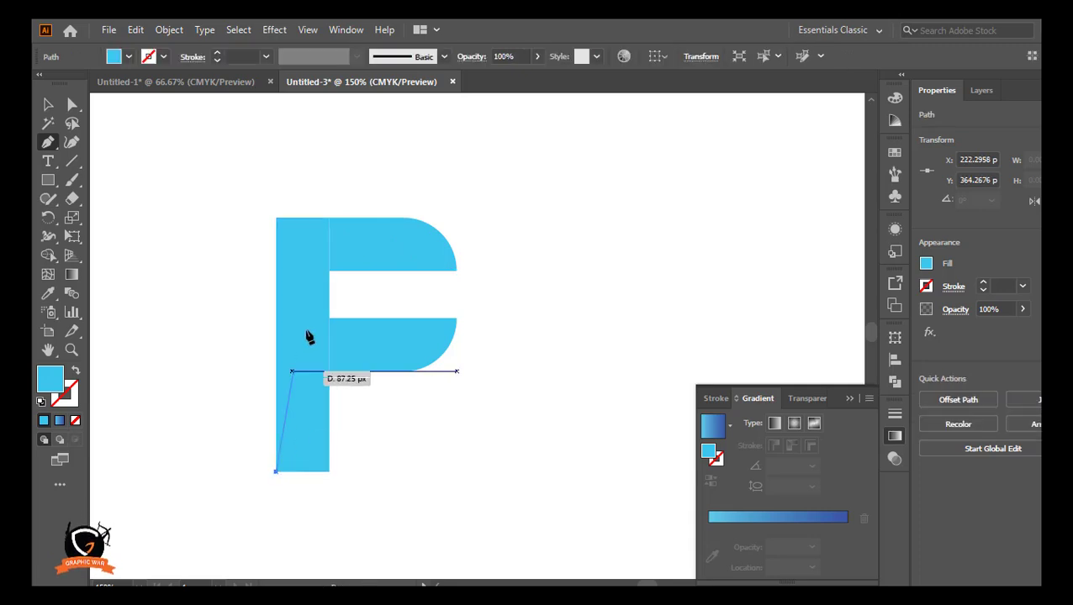
pyautogui.click(329, 219)
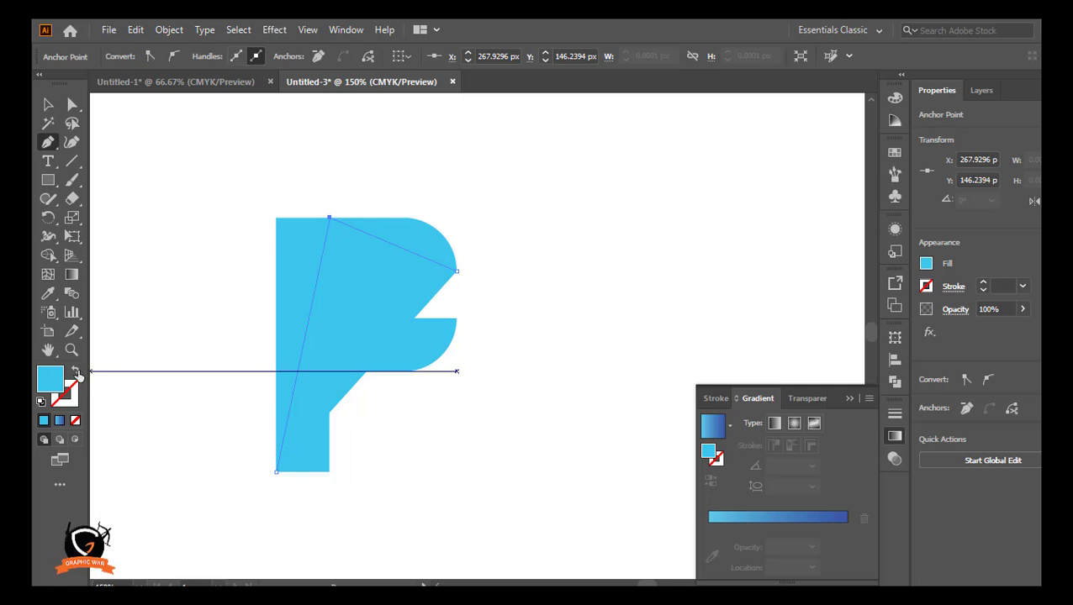
pyautogui.click(75, 371)
pyautogui.click(48, 104)
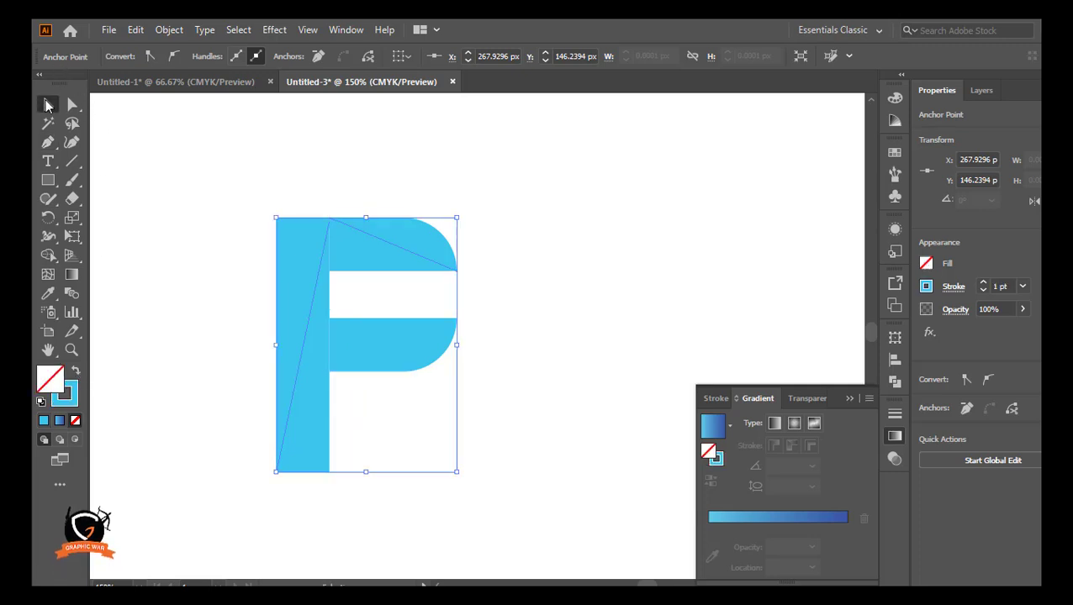
pyautogui.click(165, 196)
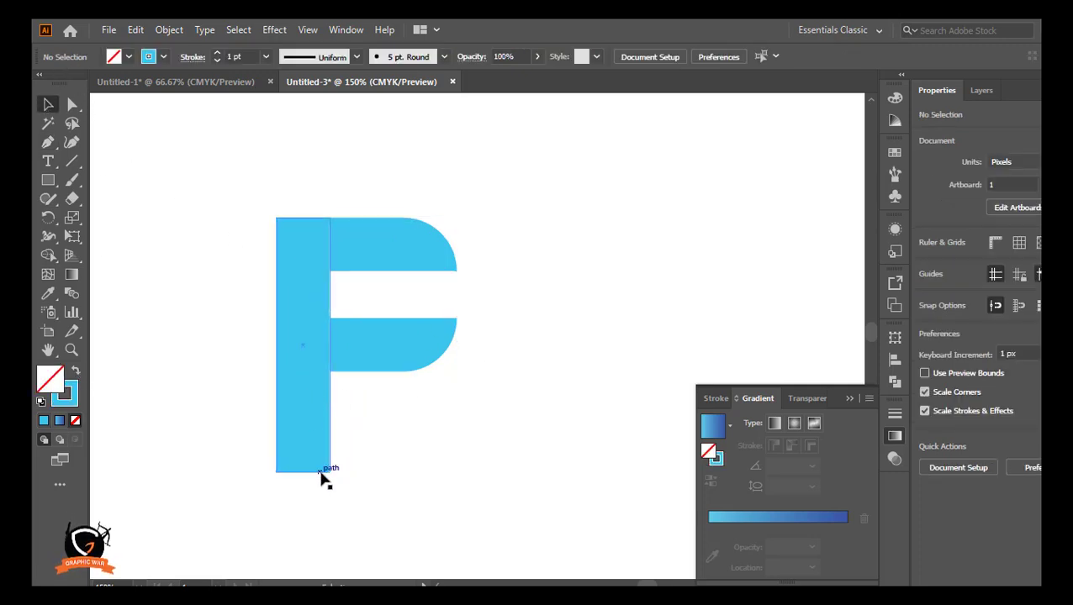
# Draw a straight Pen line across the lower arm from its outer tip to the lower corner where it meets the stem
pyautogui.click(346, 363)
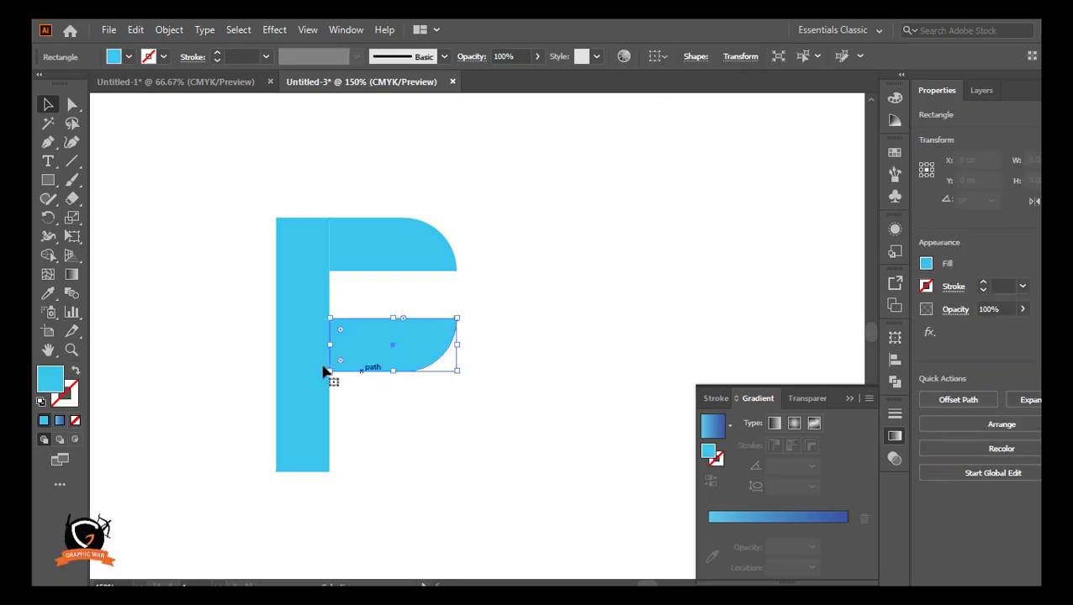
pyautogui.click(48, 142)
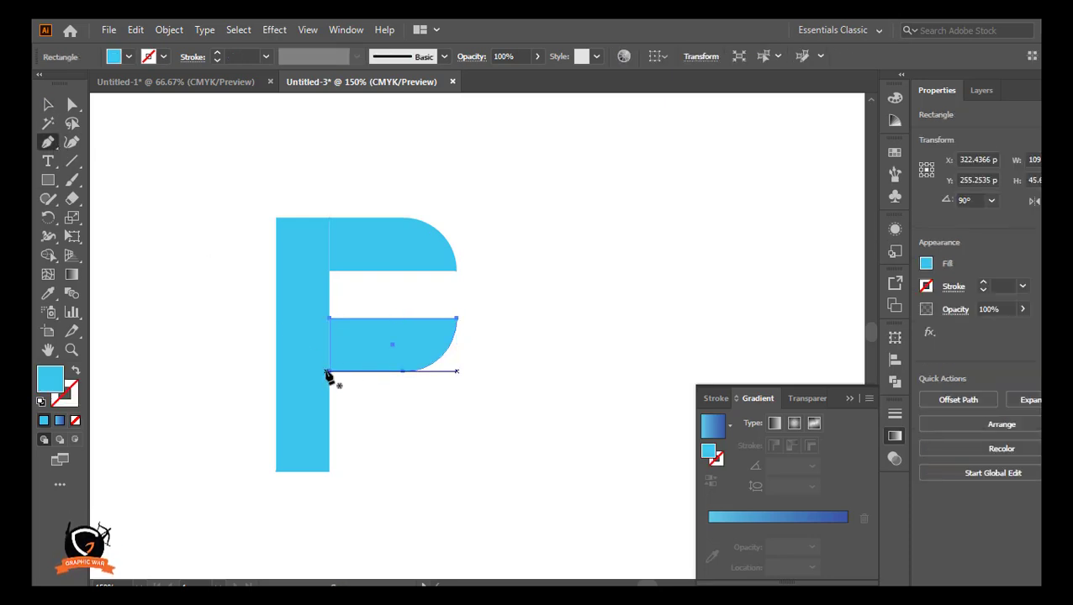
pyautogui.click(328, 373)
pyautogui.hotkey('ctrl', 'z')
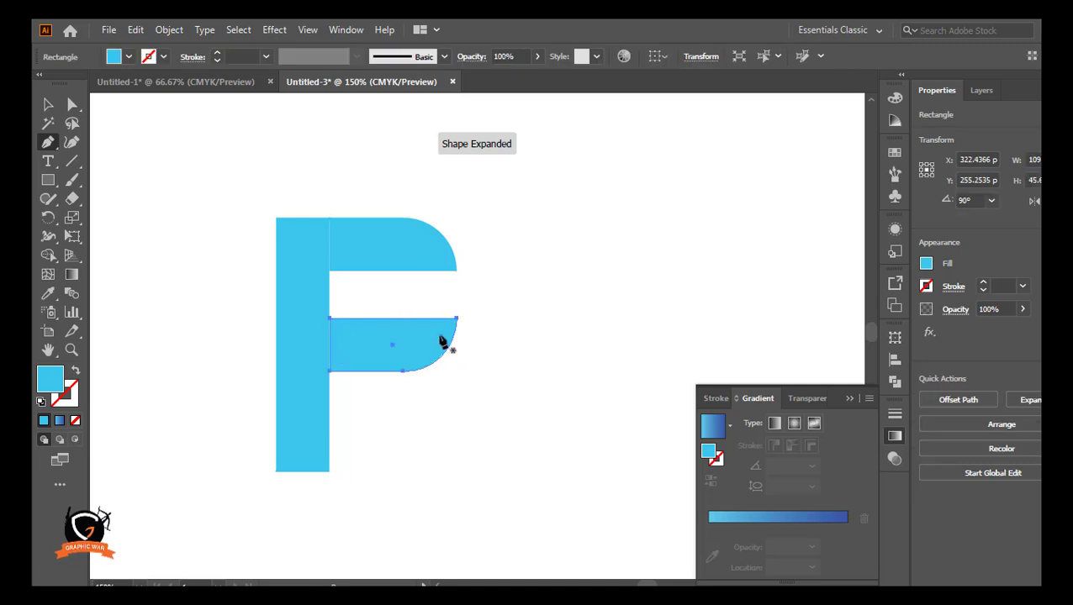
pyautogui.click(457, 318)
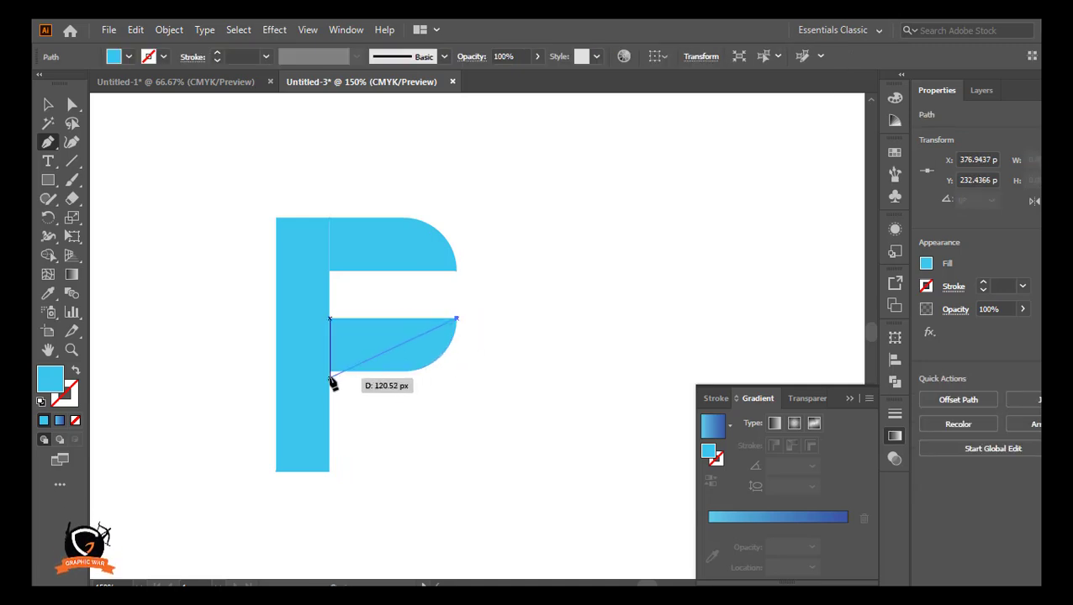
pyautogui.moveTo(329, 371); pyautogui.dragTo(384, 429)
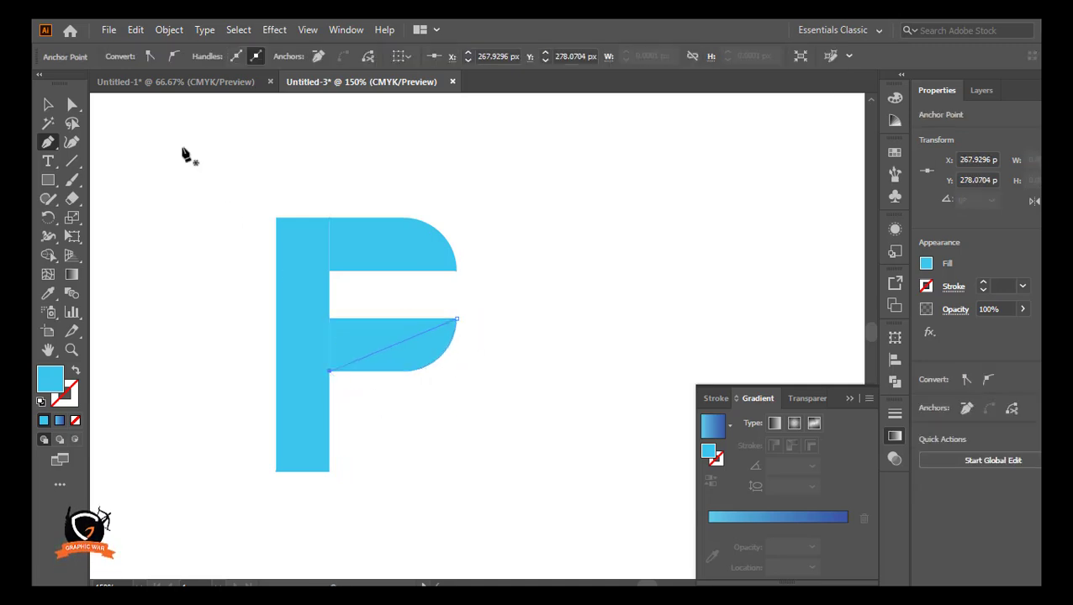
# Select the whole letter with its dividing lines and fill the stem's upper-left triangle with yellow FFF800 using Shape Builder
pyautogui.click(50, 103)
pyautogui.moveTo(141, 158); pyautogui.dragTo(482, 449)
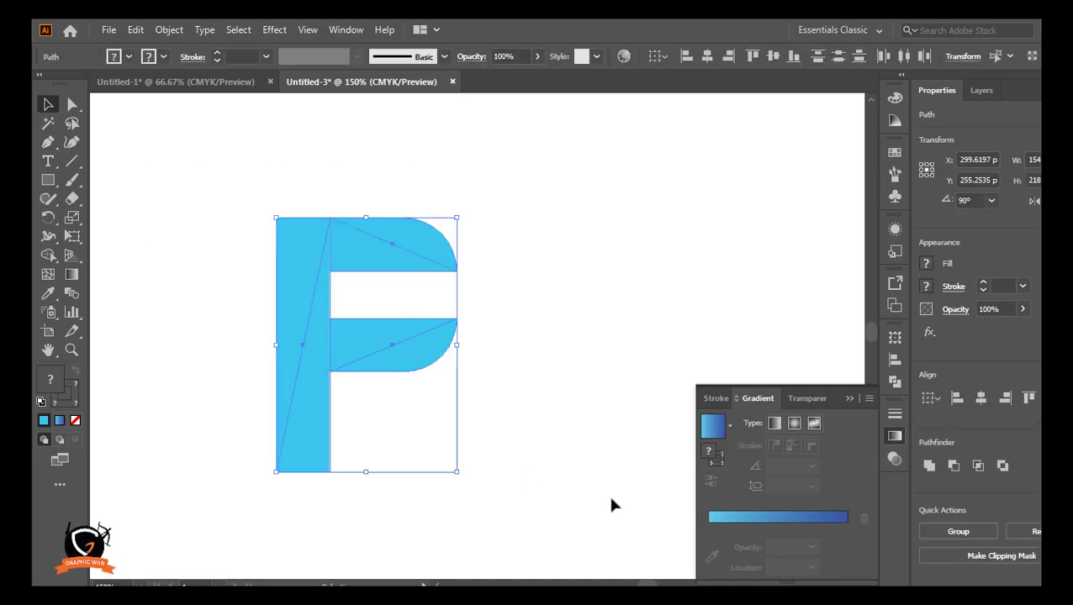
pyautogui.click(50, 255)
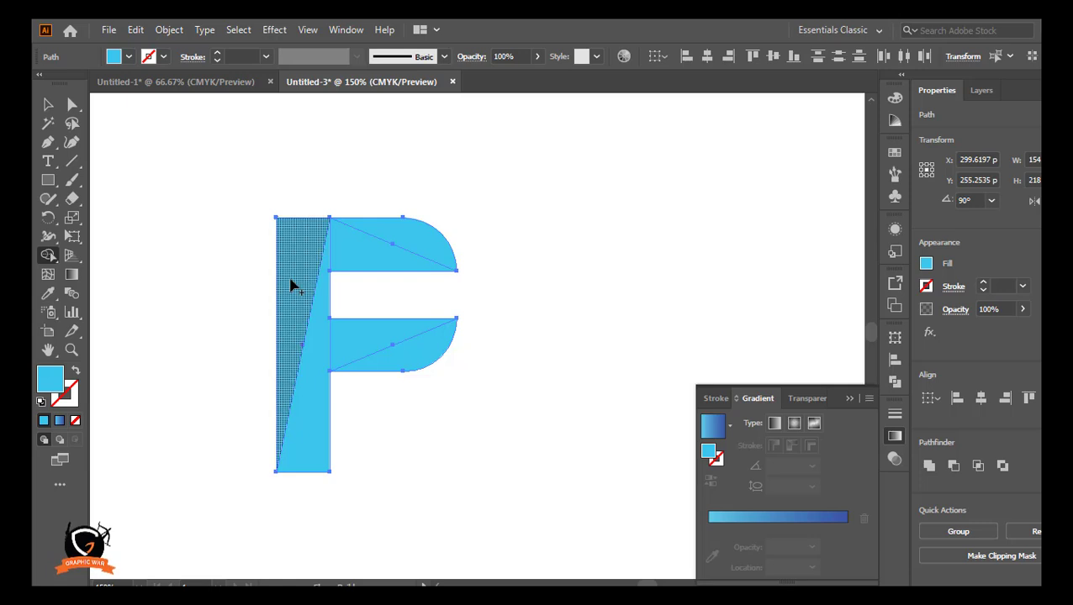
pyautogui.doubleClick(51, 387)
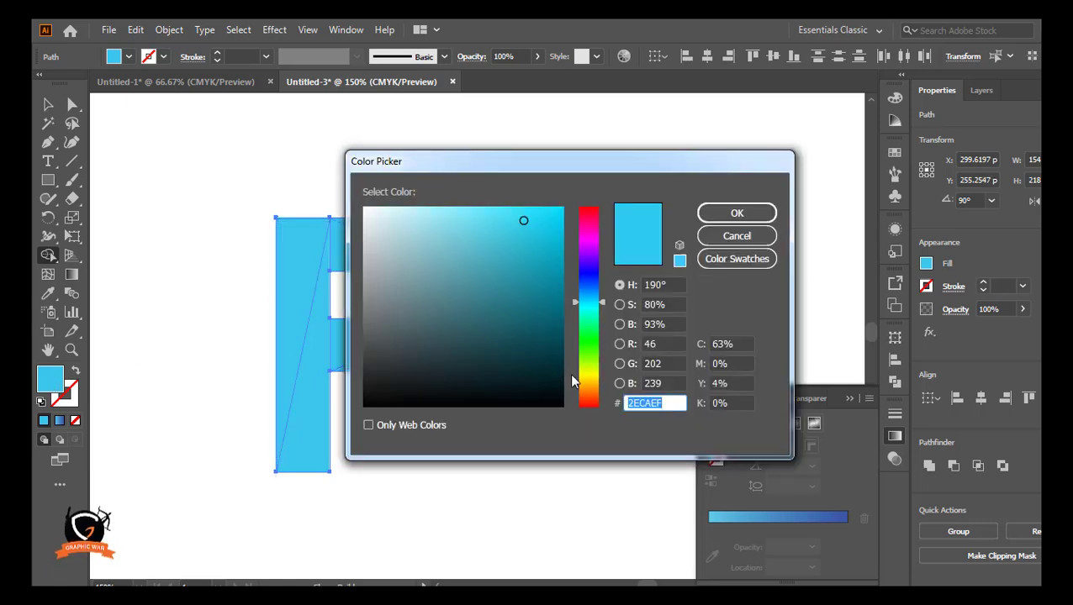
pyautogui.click(588, 376)
pyautogui.moveTo(530, 210); pyautogui.dragTo(563, 207)
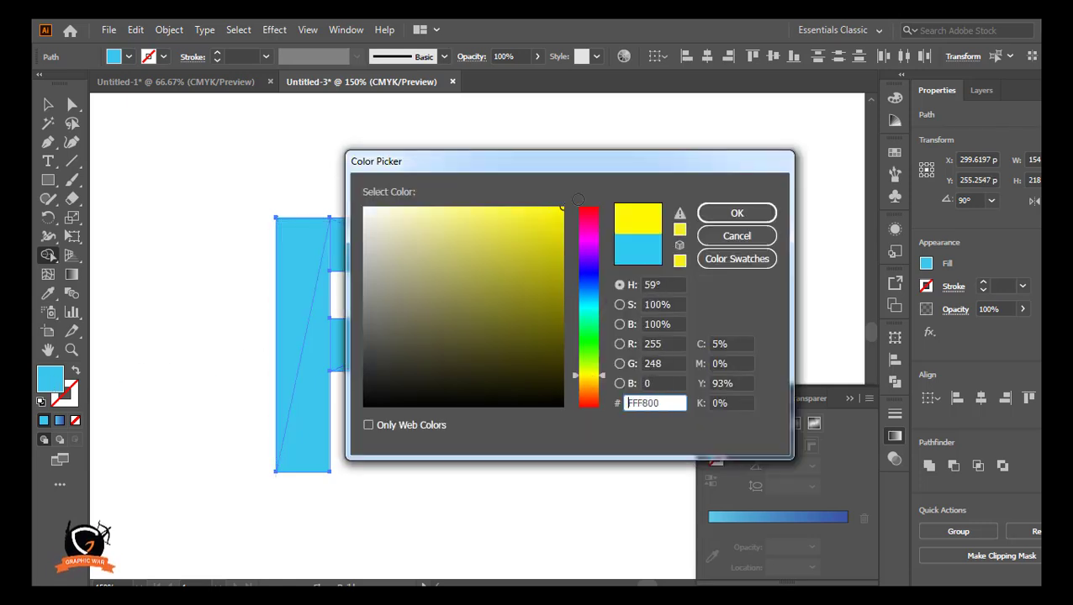
pyautogui.click(732, 213)
pyautogui.click(301, 259)
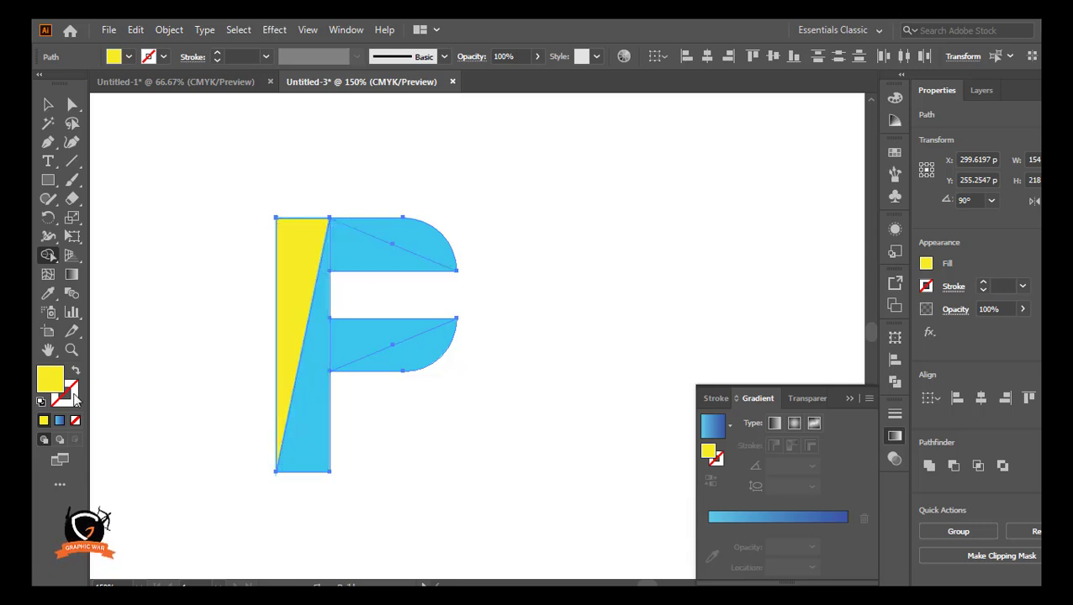
# Set the fill colour to the darker yellow DDD203
pyautogui.doubleClick(50, 381)
pyautogui.click(556, 233)
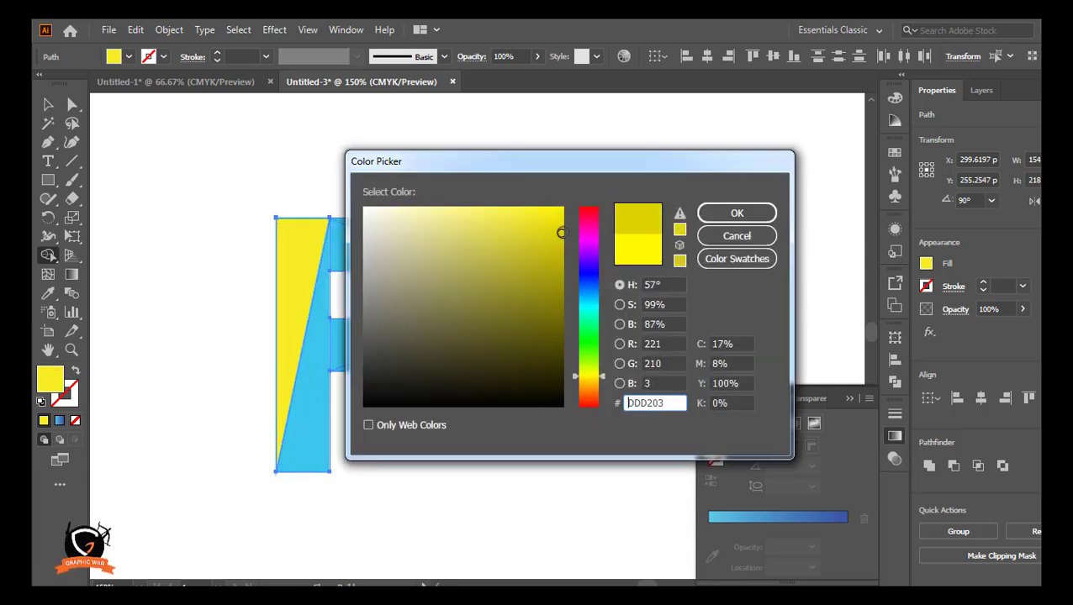
pyautogui.click(760, 212)
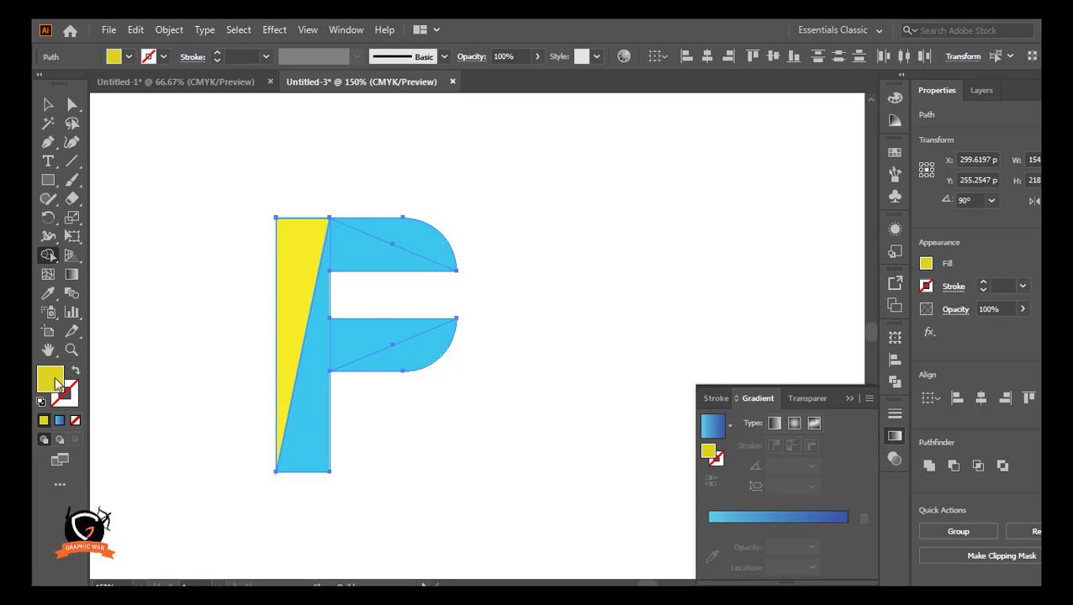
# Set the fill to orange-yellow F9BD00 and recolour the stem's upper-left triangle with it
pyautogui.doubleClick(51, 380)
pyautogui.moveTo(588, 400); pyautogui.dragTo(595, 387)
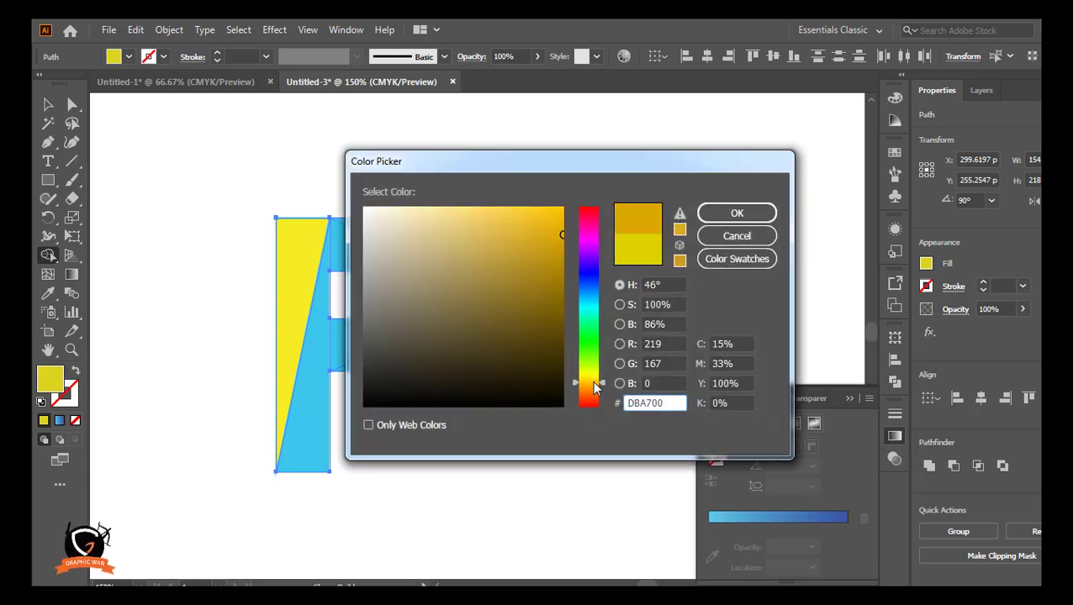
pyautogui.click(560, 215)
pyautogui.click(732, 213)
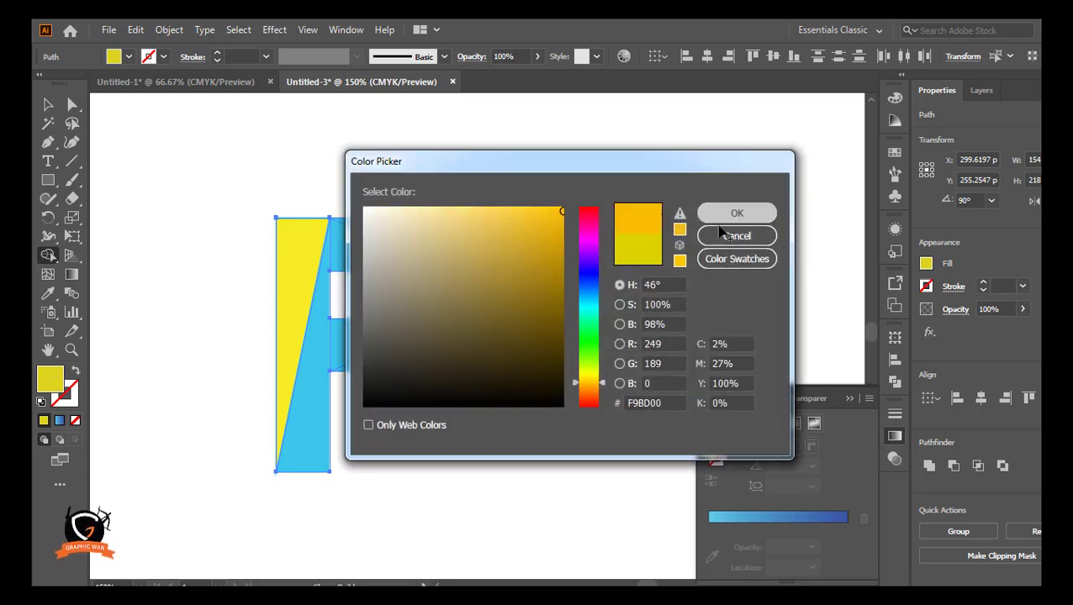
pyautogui.doubleClick(51, 380)
pyautogui.click(577, 243)
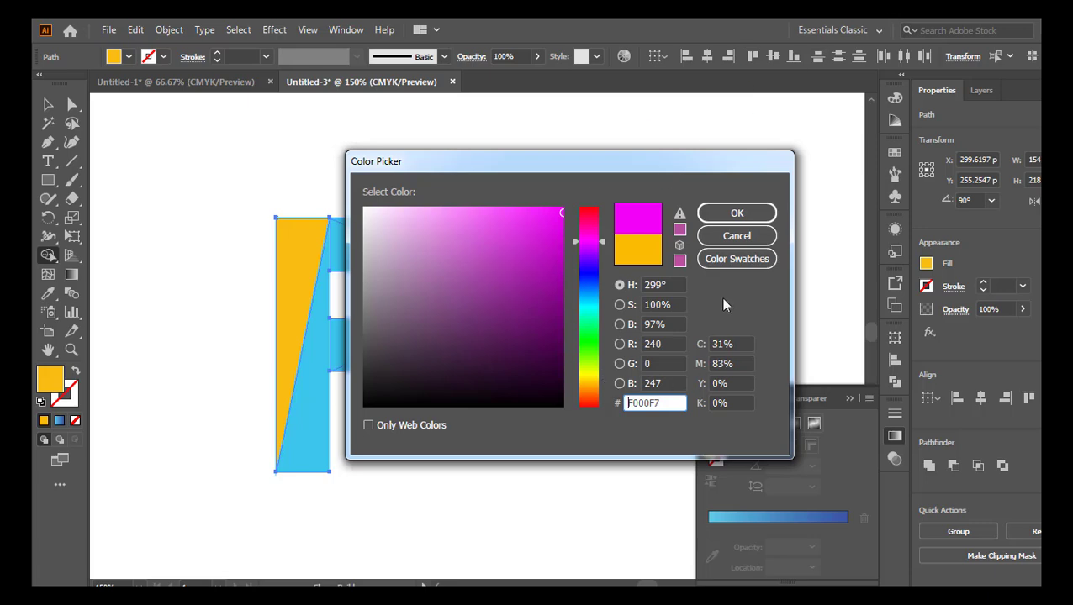
pyautogui.click(727, 238)
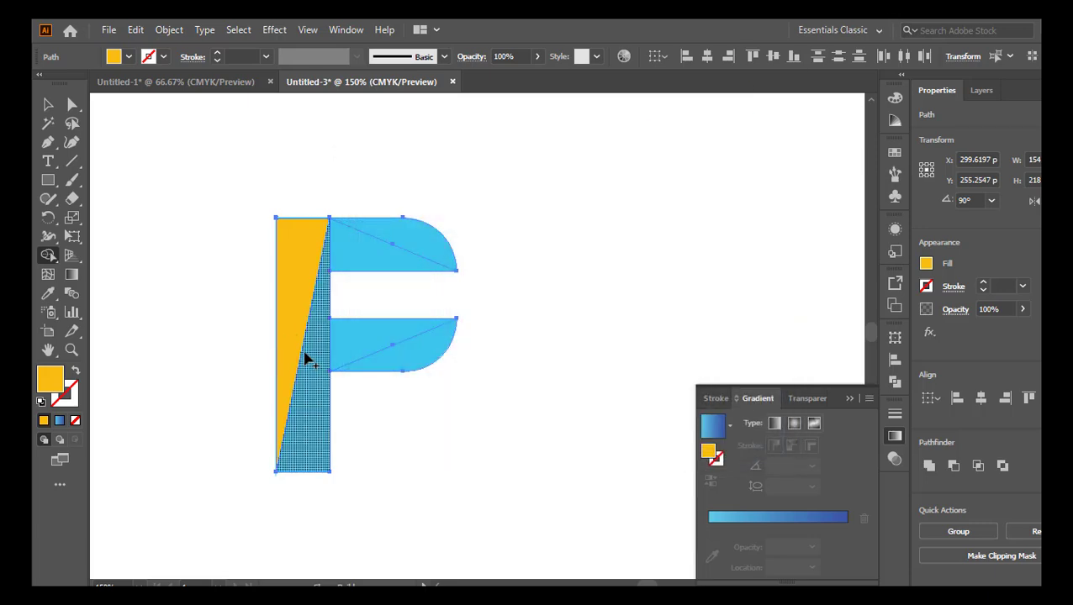
# Set the fill to E0A000 and apply it to the stem's lower-right triangle with Shape Builder
pyautogui.doubleClick(52, 388)
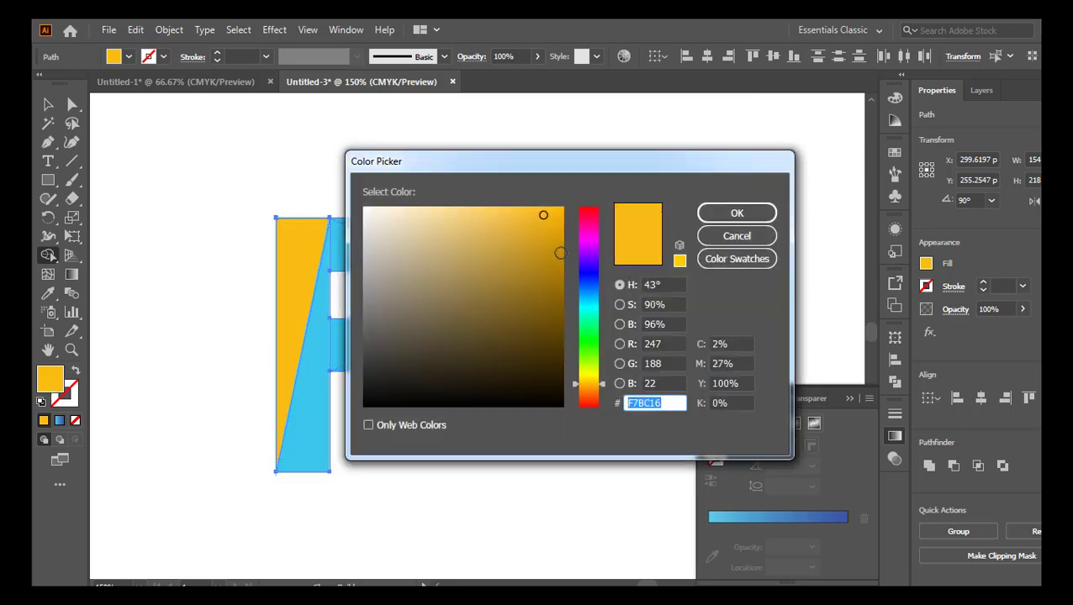
pyautogui.write('E0A000')
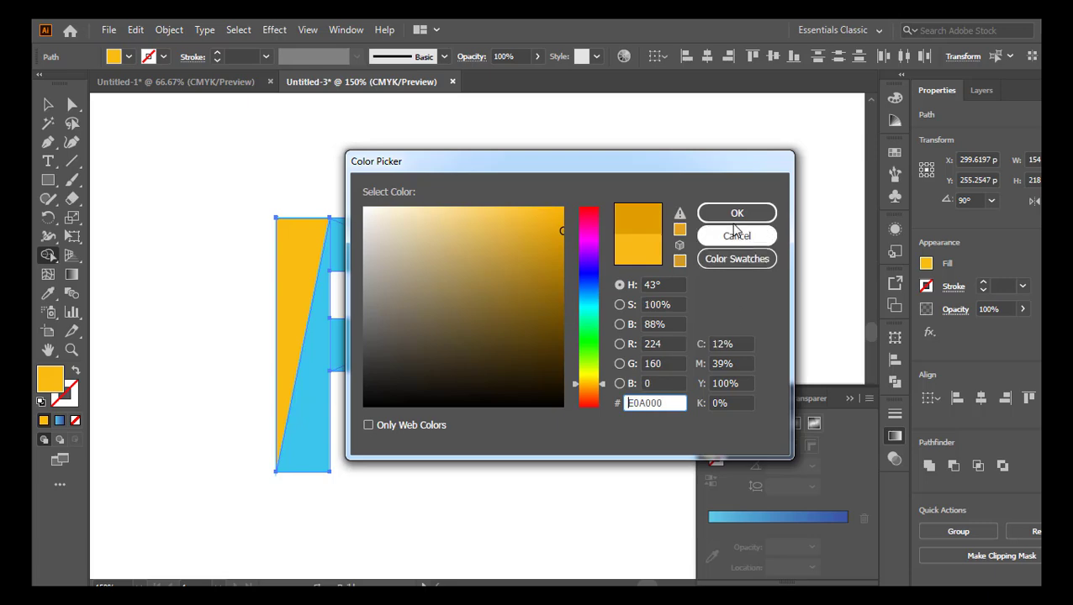
pyautogui.click(734, 214)
pyautogui.click(323, 389)
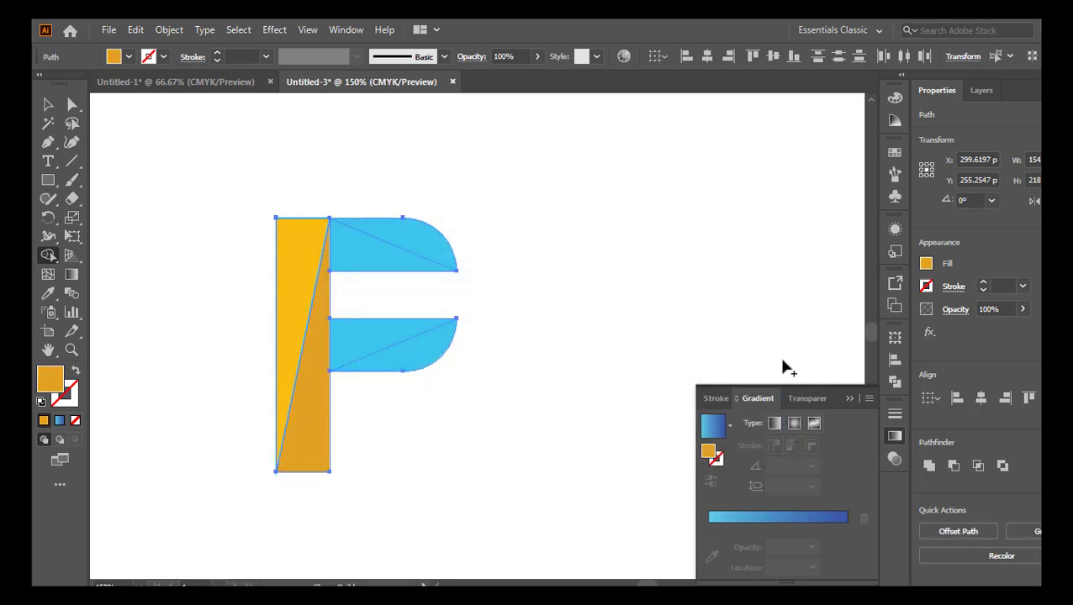
# Set the fill to C98C05 and apply it to the top arm's upper, rounded segment with Shape Builder
pyautogui.doubleClick(46, 383)
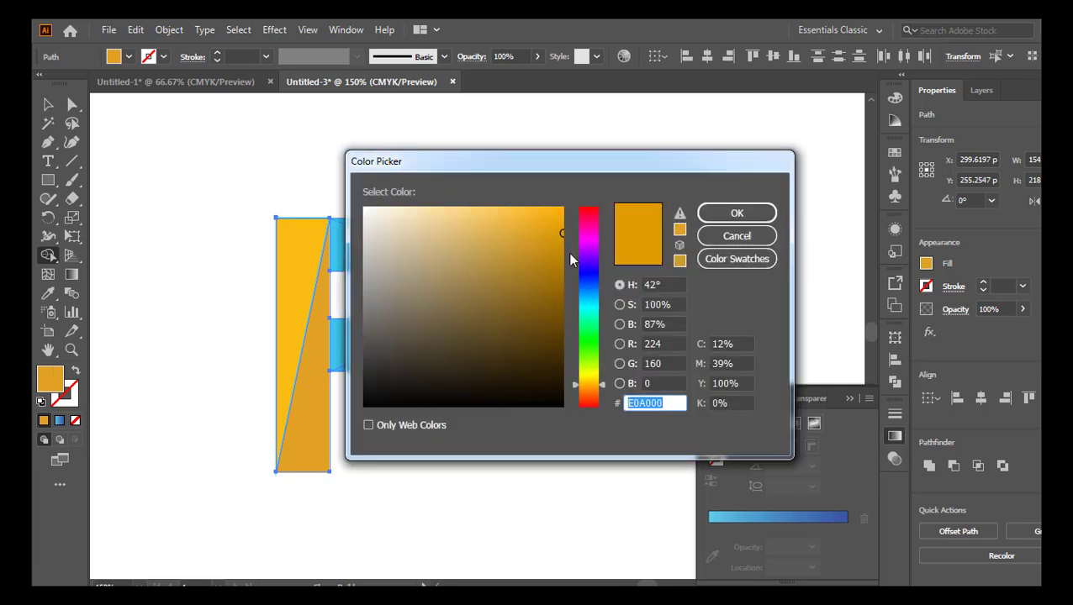
pyautogui.write('C98C05')
pyautogui.click(737, 214)
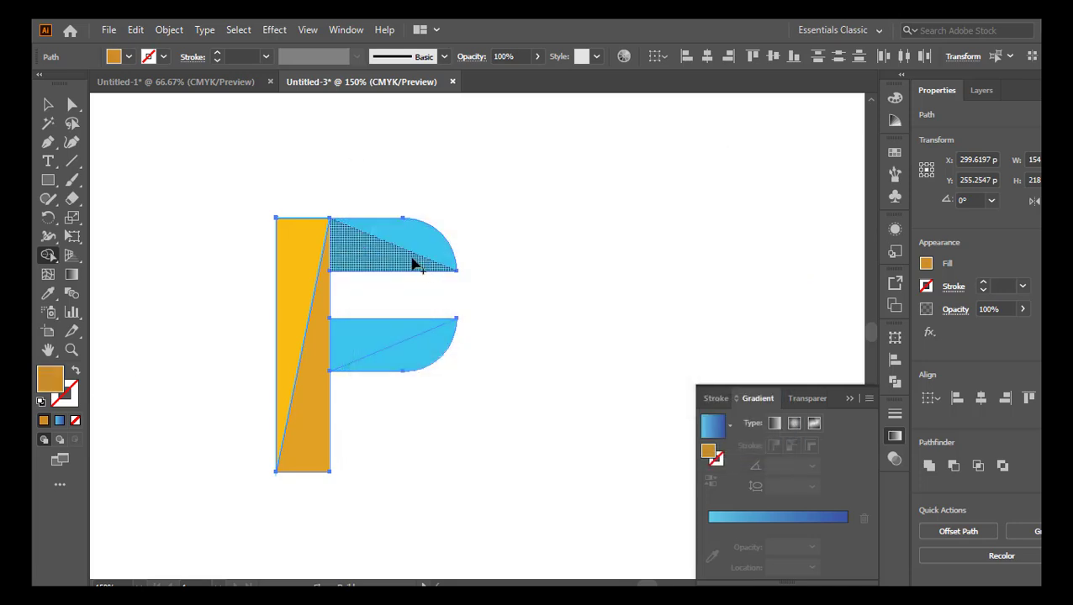
pyautogui.click(414, 267)
# Set the fill to B77A00 and apply it to the top arm's lower triangle with Shape Builder
pyautogui.doubleClick(51, 379)
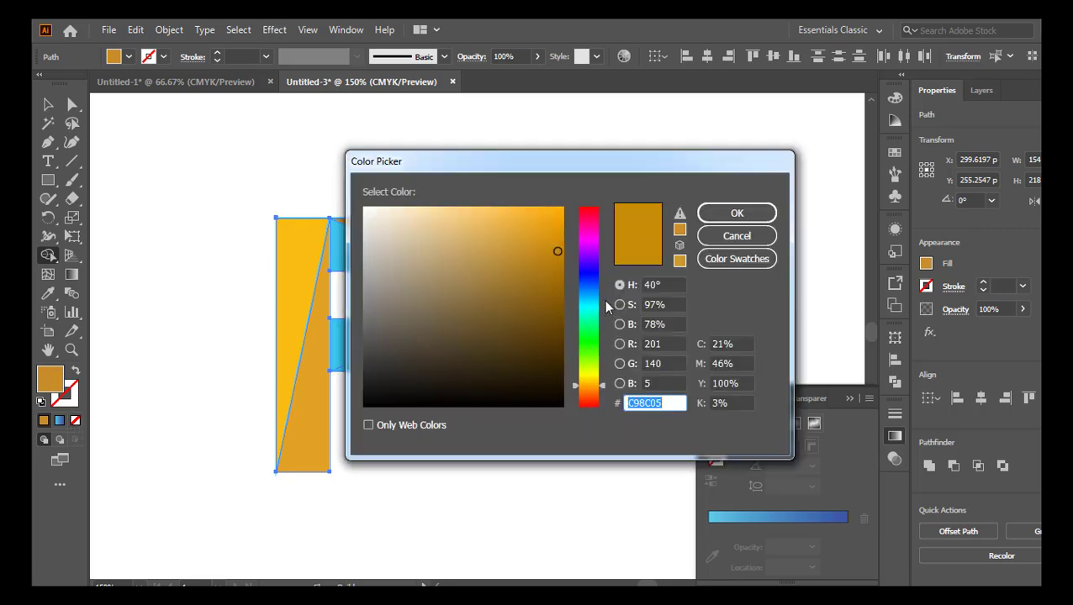
pyautogui.write('B77B05')
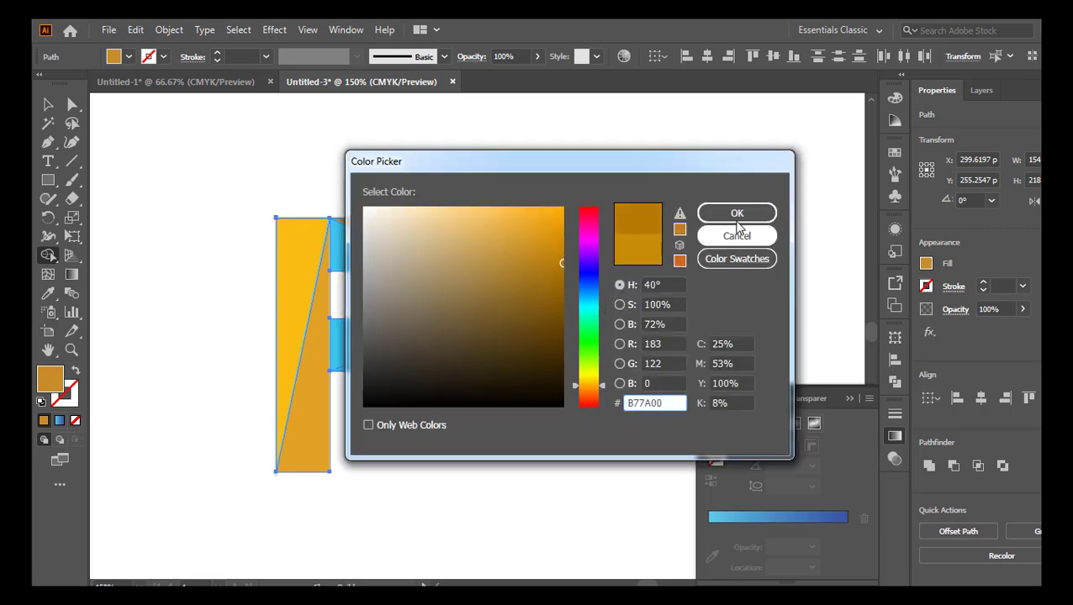
pyautogui.click(736, 213)
pyautogui.click(380, 271)
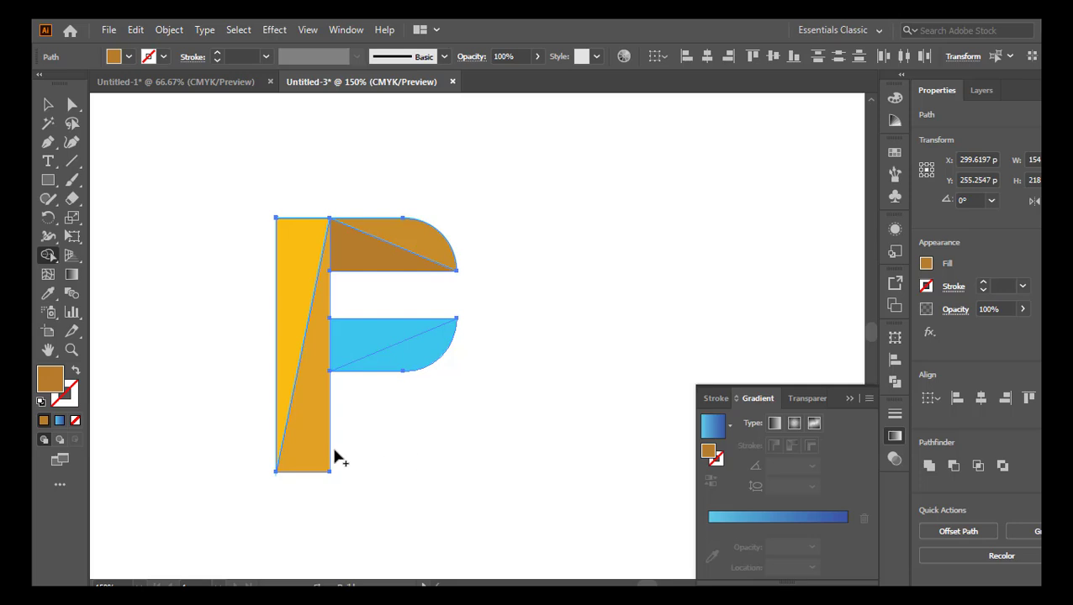
# Set the fill to A56900 and apply it to the lower arm's upper triangle with Shape Builder
pyautogui.doubleClick(50, 379)
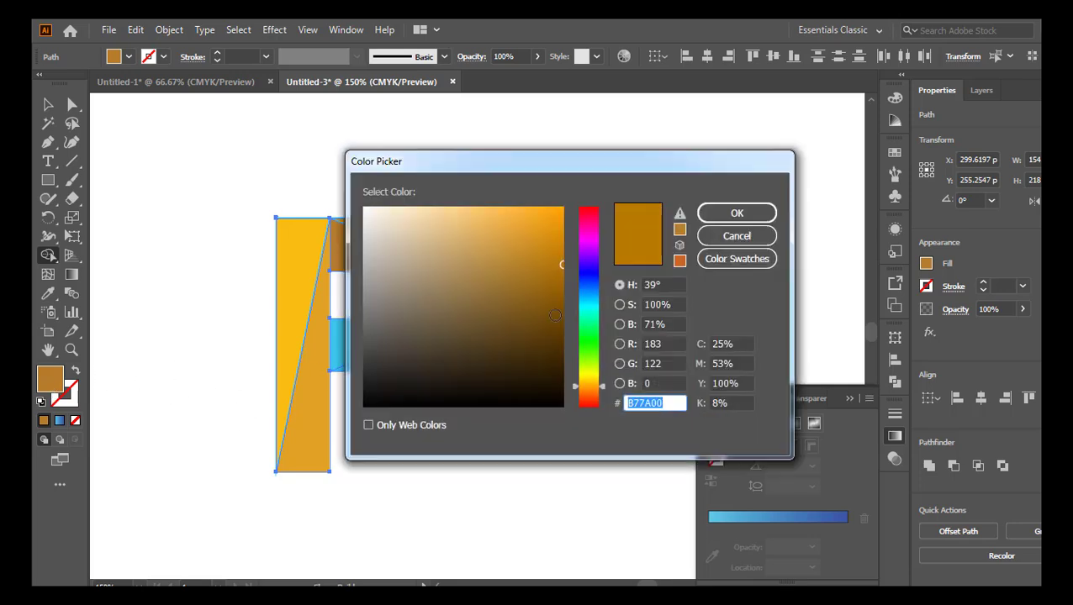
pyautogui.click(559, 277)
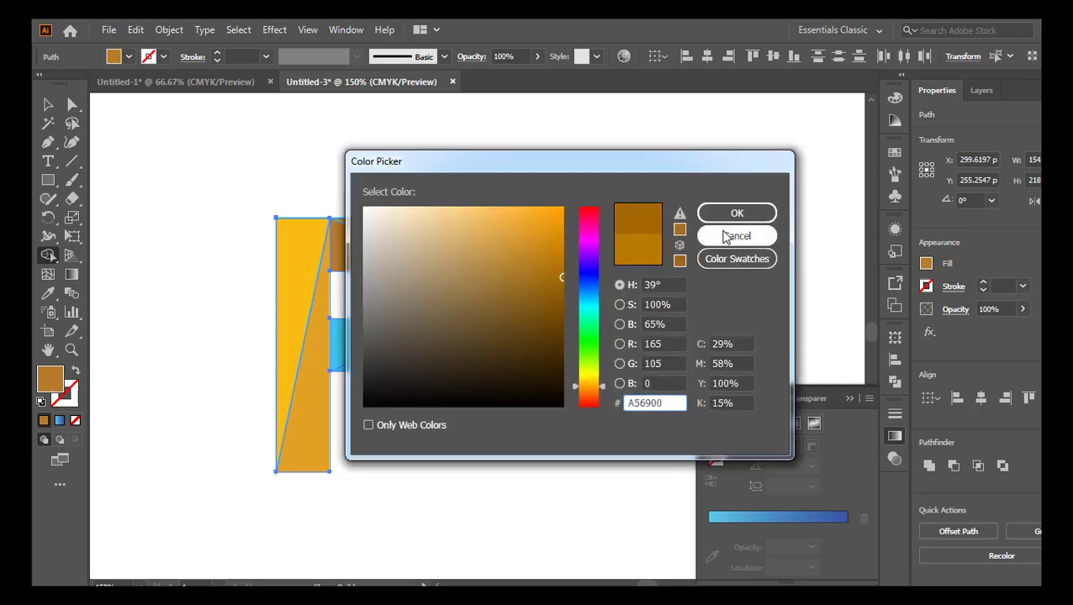
pyautogui.click(737, 212)
pyautogui.click(391, 341)
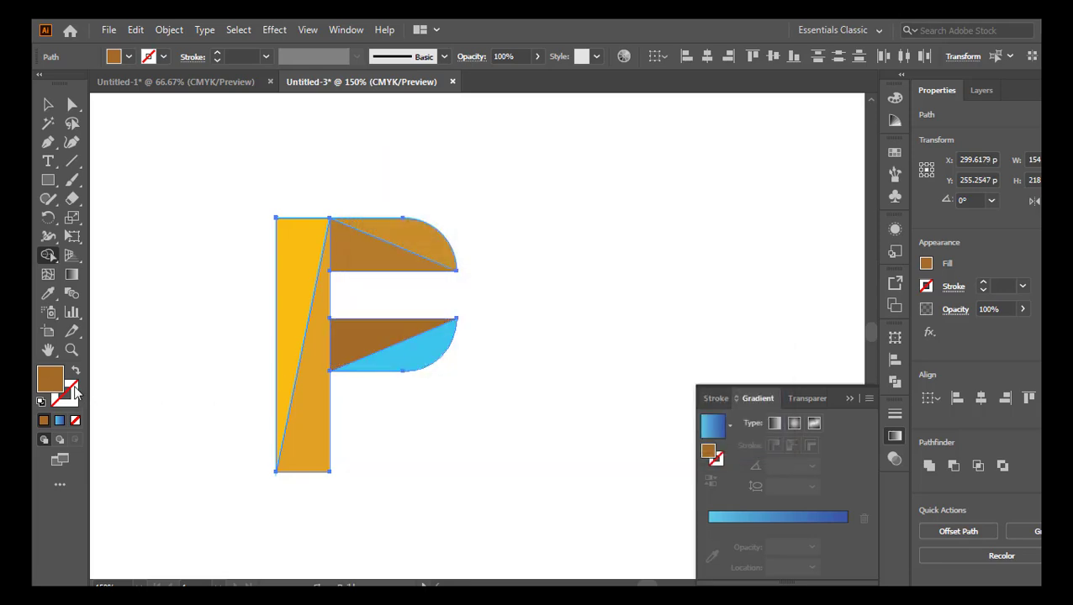
# Set the fill to 8E5700 and apply it to the lower arm's rounded bottom segment with Shape Builder
pyautogui.doubleClick(49, 380)
pyautogui.click(561, 295)
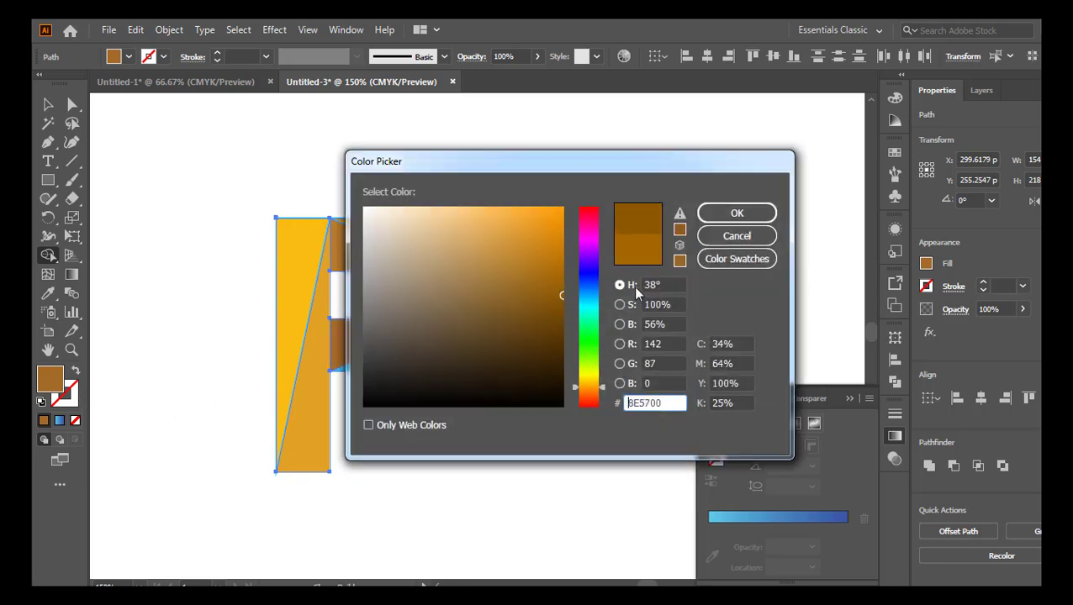
pyautogui.click(737, 212)
pyautogui.click(407, 359)
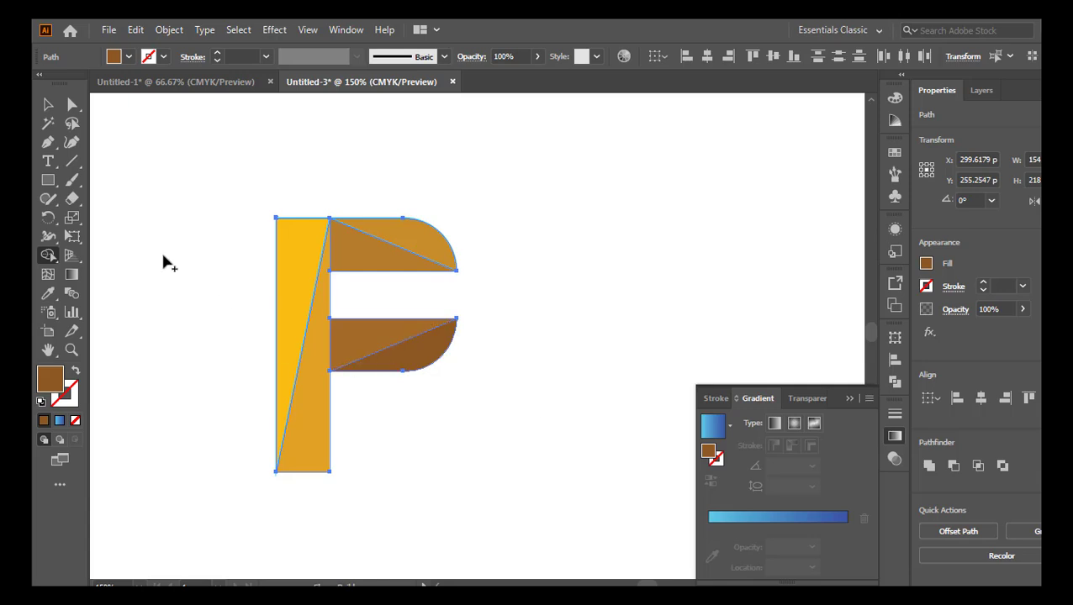
# Select the whole letter and set its stroke to None, removing the blue outlines from the segments
pyautogui.click(48, 104)
pyautogui.click(391, 434)
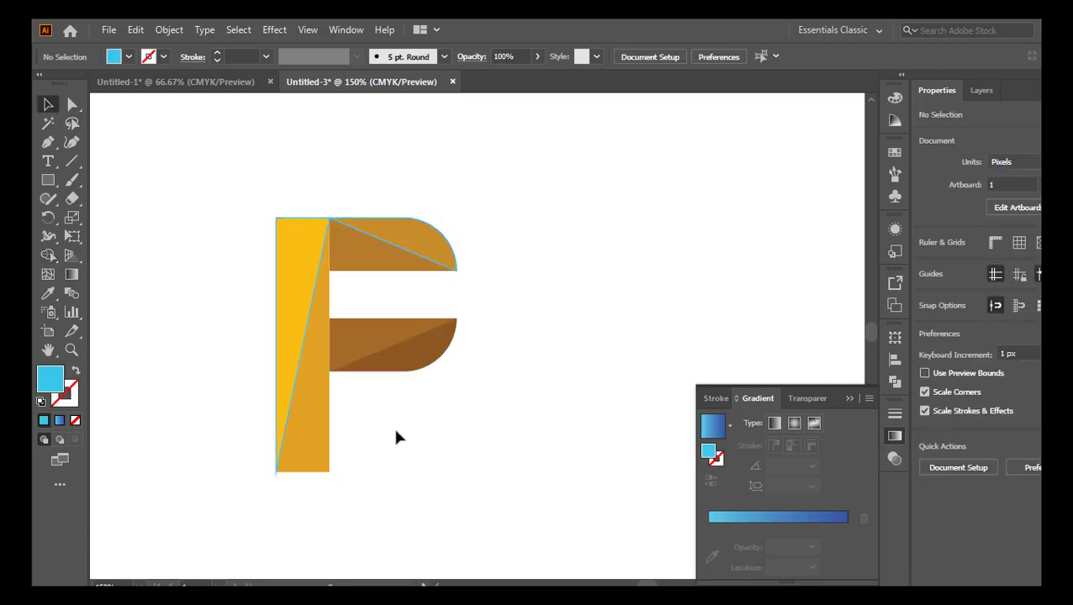
pyautogui.scroll(1, 394, 424)
pyautogui.moveTo(142, 142); pyautogui.dragTo(558, 584)
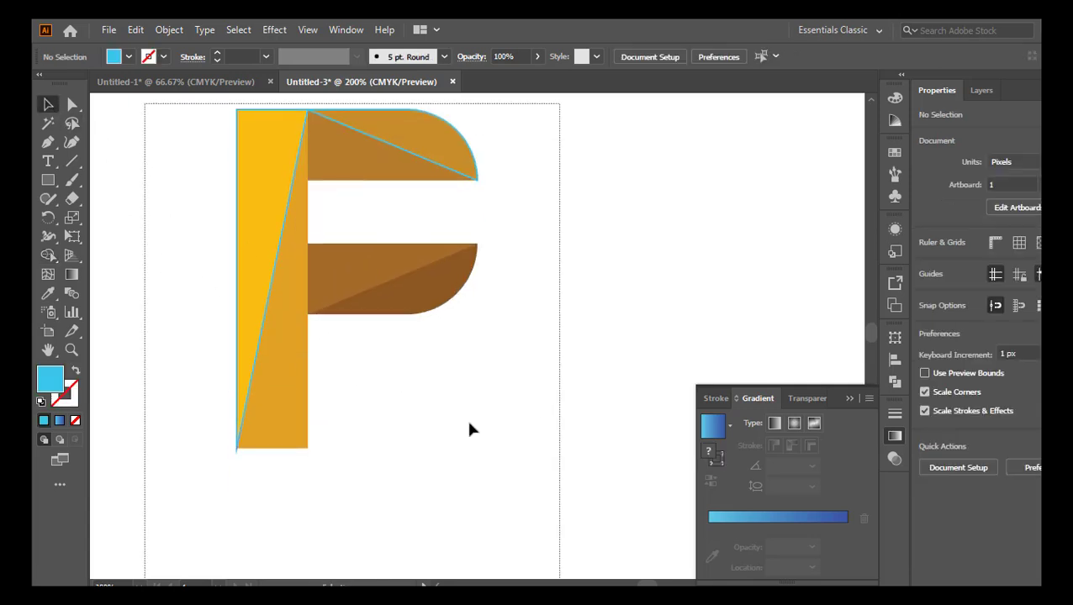
pyautogui.click(151, 59)
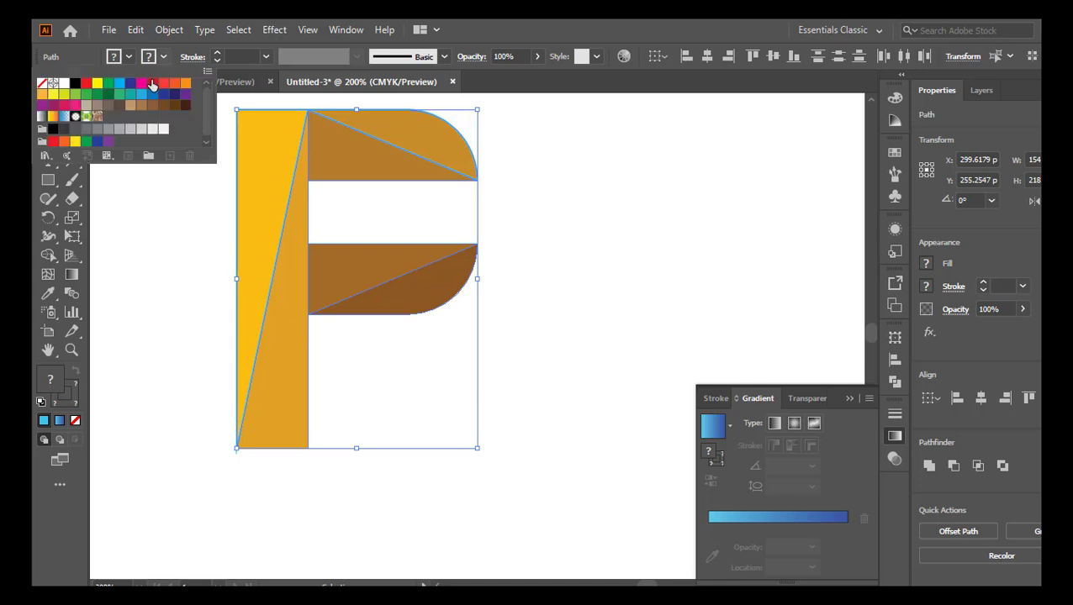
pyautogui.click(41, 84)
pyautogui.click(510, 249)
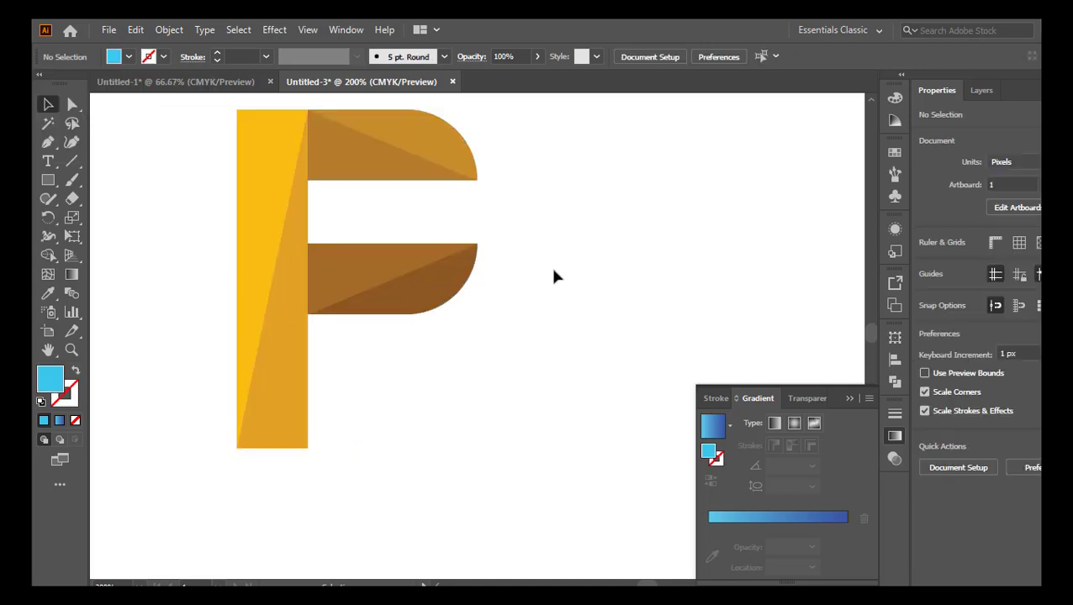
# Round the stem's lower-right corner to a radius of 45.63 px with Direct Selection
pyautogui.keyDown('ctrl'); pyautogui.keyDown('alt'); pyautogui.click(470, 447); pyautogui.keyUp('alt'); pyautogui.keyUp('ctrl')
pyautogui.keyDown('ctrl'); pyautogui.keyDown('alt'); pyautogui.click(470, 446); pyautogui.keyUp('alt'); pyautogui.keyUp('ctrl')
pyautogui.keyDown('ctrl'); pyautogui.click(470, 446); pyautogui.keyUp('ctrl')
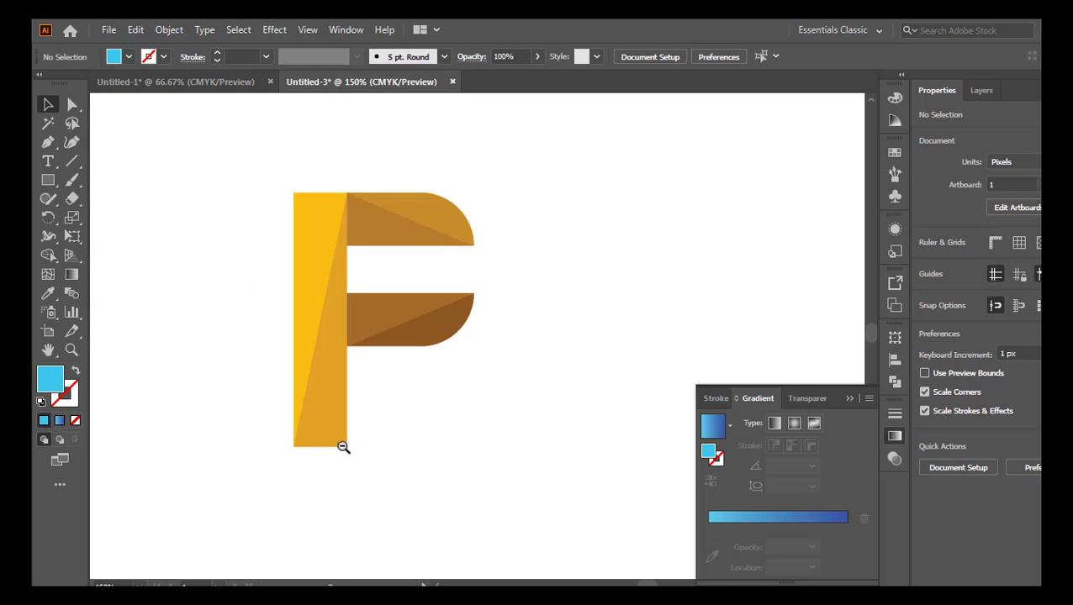
pyautogui.click(339, 442)
pyautogui.click(72, 105)
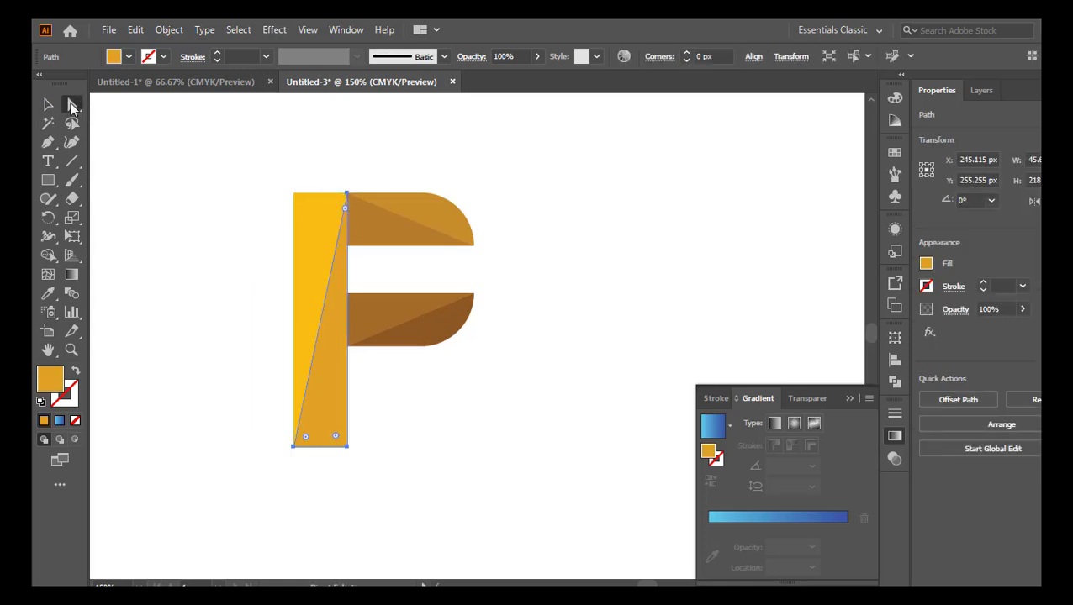
pyautogui.click(346, 445)
pyautogui.moveTo(335, 436); pyautogui.dragTo(151, 333)
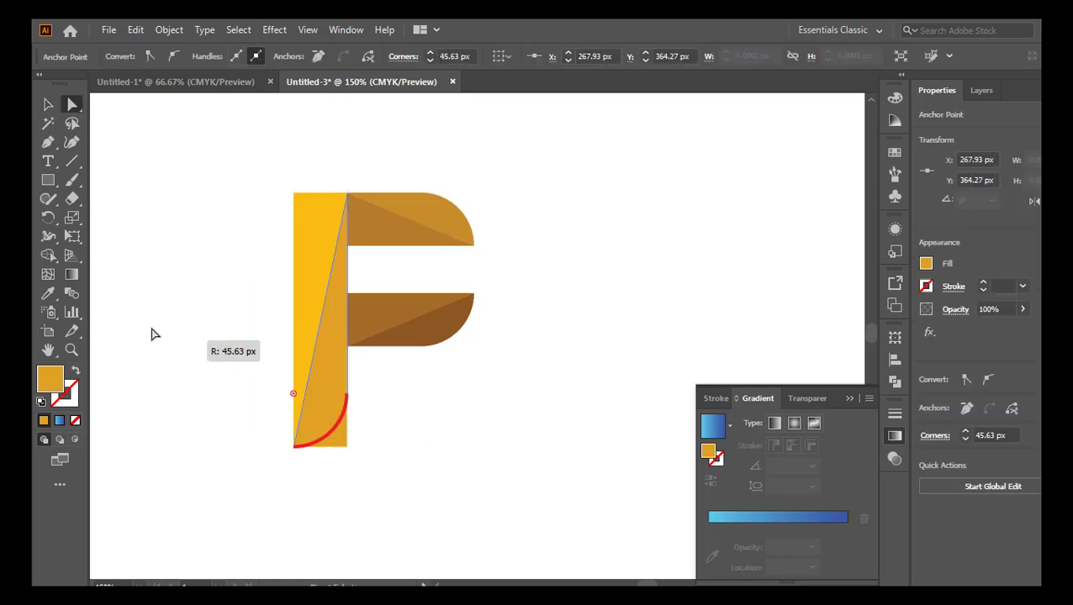
pyautogui.click(396, 480)
# Round the stem's upper-left corner with Direct Selection until it curves across the stem's full width
pyautogui.keyDown('ctrl'); pyautogui.keyDown('alt'); pyautogui.click(439, 444); pyautogui.keyUp('alt'); pyautogui.keyUp('ctrl')
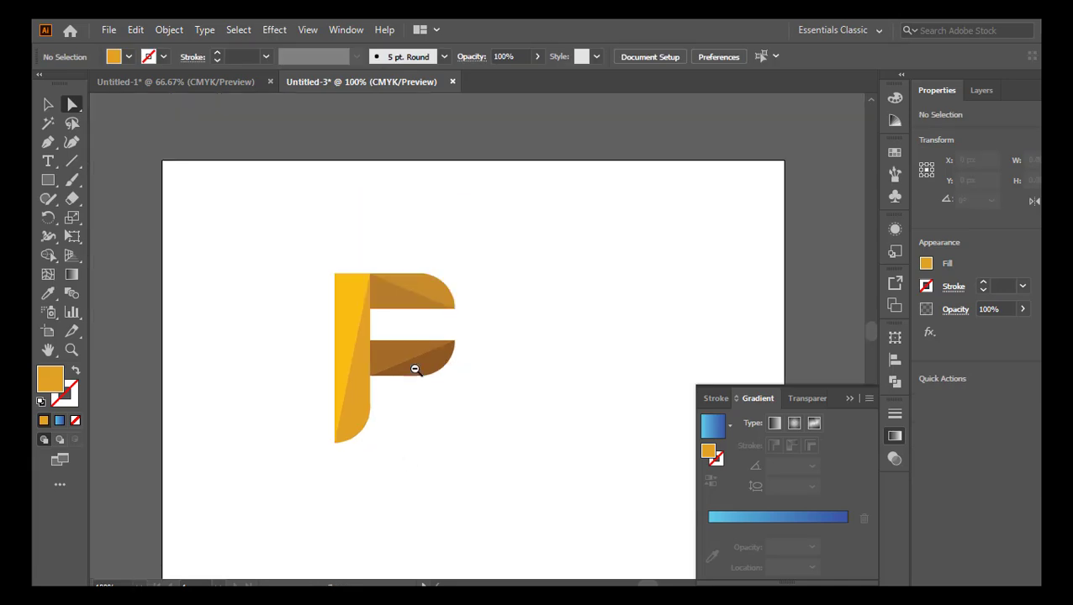
pyautogui.click(343, 279)
pyautogui.click(336, 275)
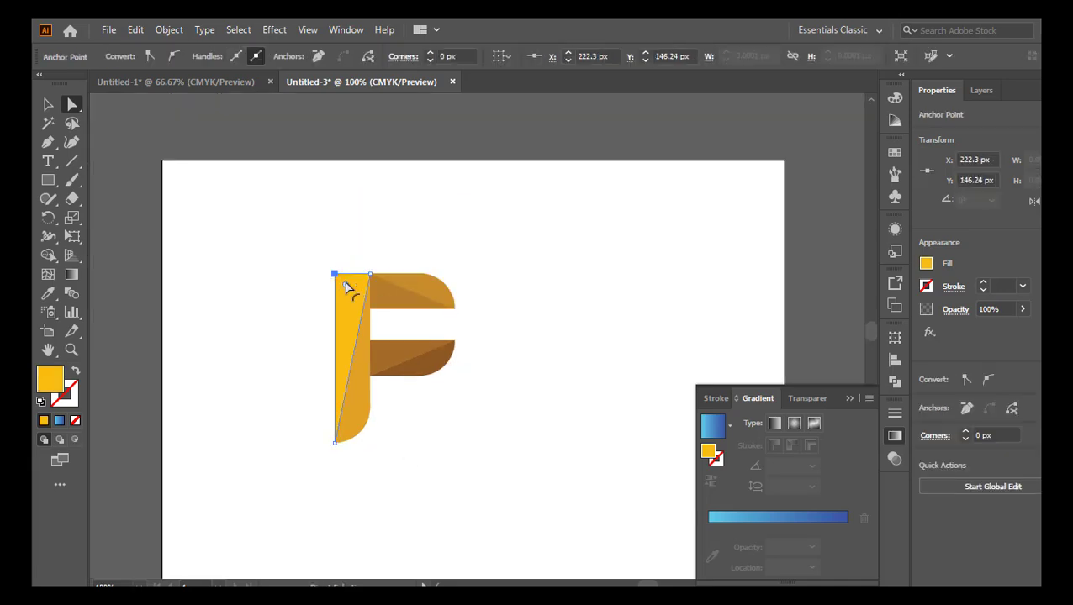
pyautogui.moveTo(347, 288); pyautogui.dragTo(407, 338)
pyautogui.click(536, 438)
pyautogui.hscroll(1, 537, 438)
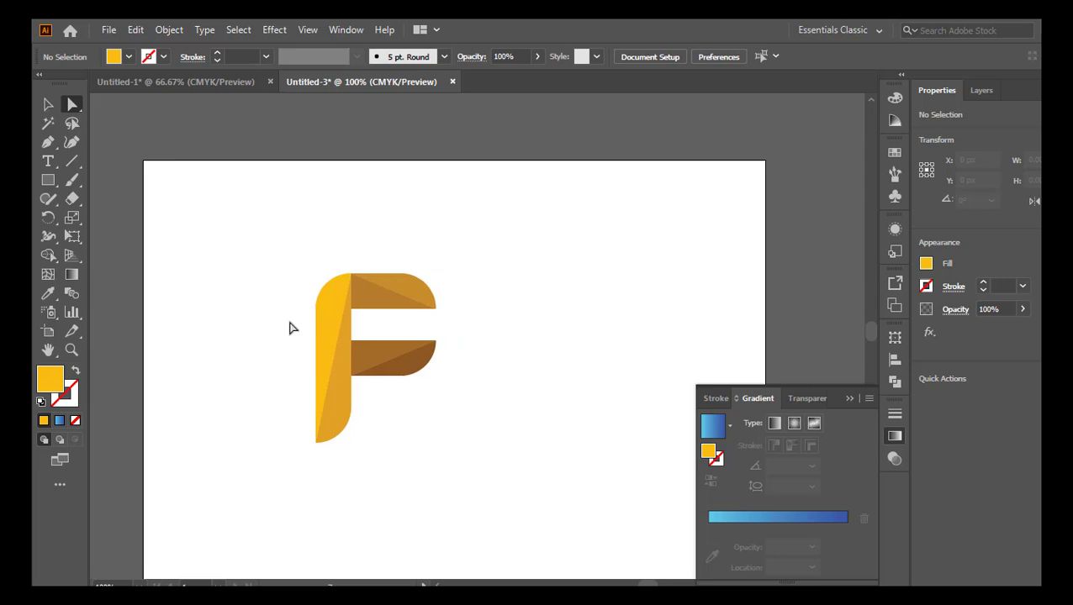
# Select all segments of the letter F and group them
pyautogui.press('v')
pyautogui.moveTo(236, 227); pyautogui.dragTo(534, 442)
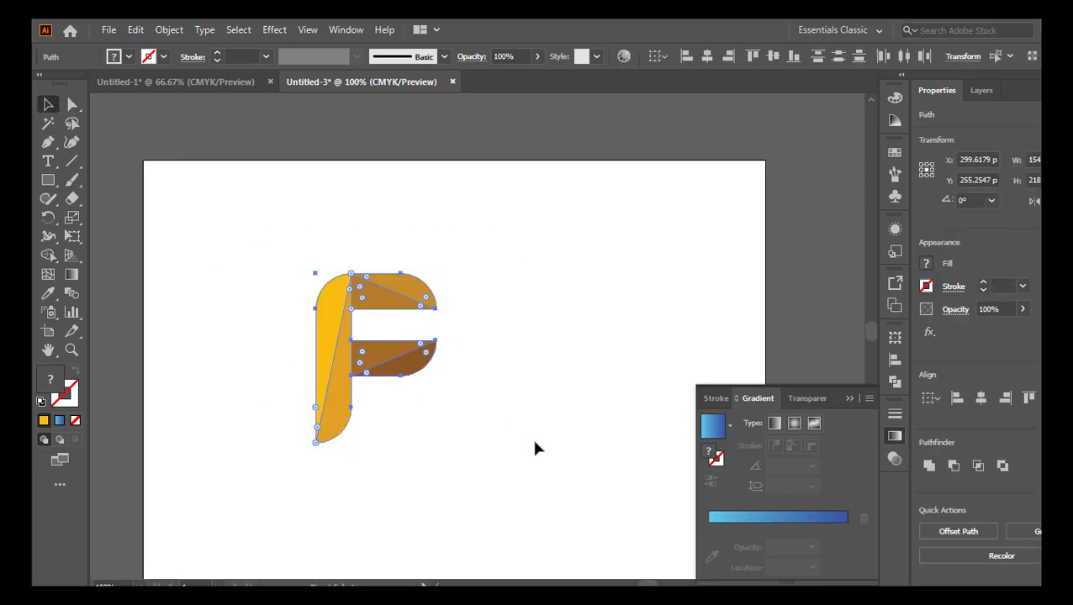
pyautogui.hotkey('ctrl', 'g')
pyautogui.click(528, 454)
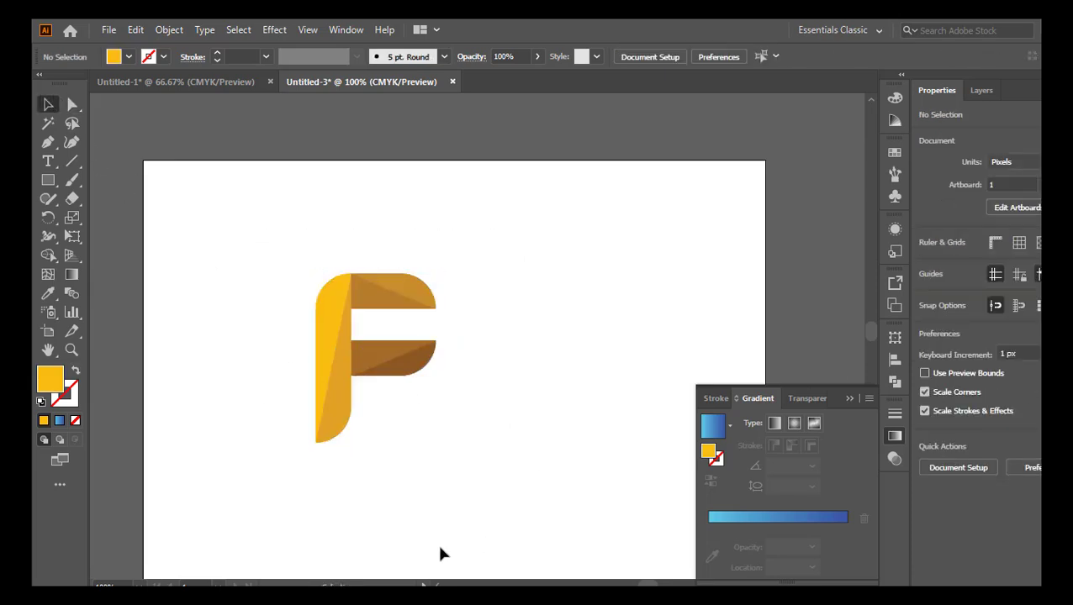
# Draw a yellow-filled square about 283 px wide over and below the lower part of the letter
pyautogui.moveTo(486, 462); pyautogui.dragTo(442, 393)
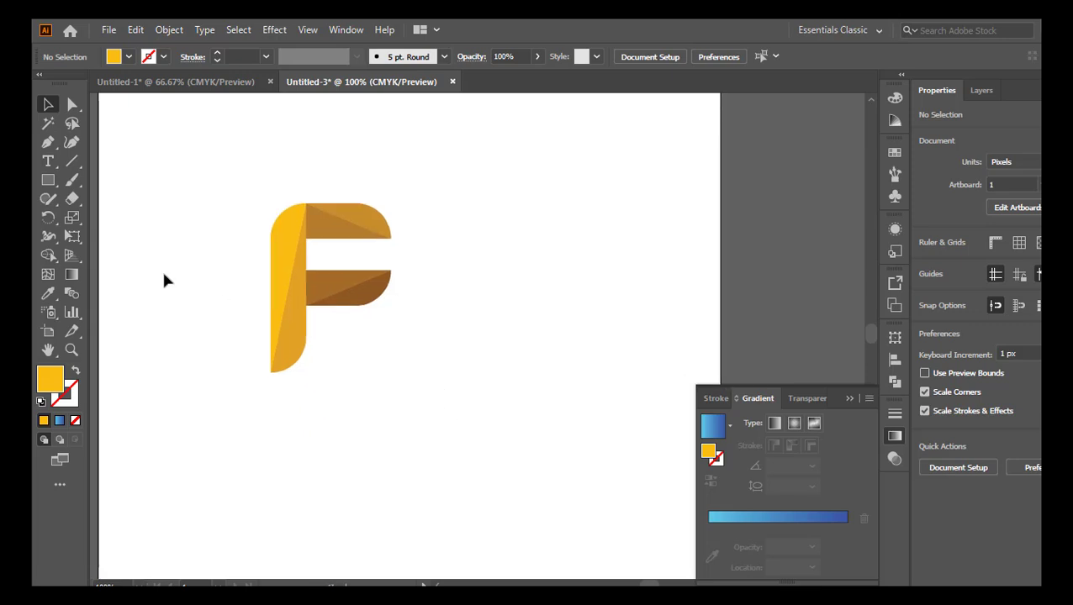
pyautogui.click(50, 180)
pyautogui.moveTo(325, 402); pyautogui.dragTo(385, 438)
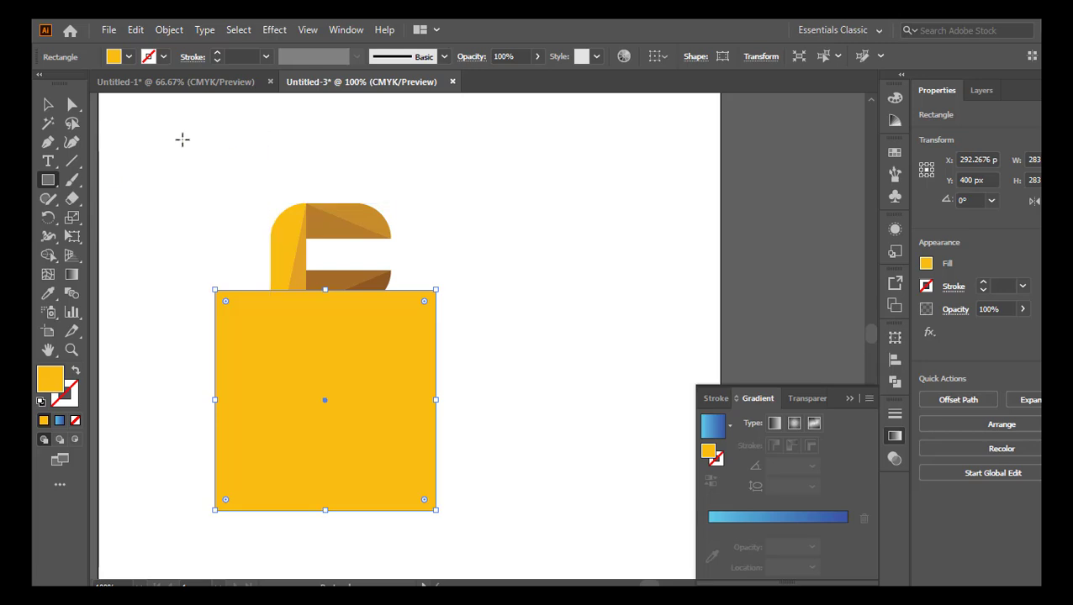
pyautogui.click(48, 104)
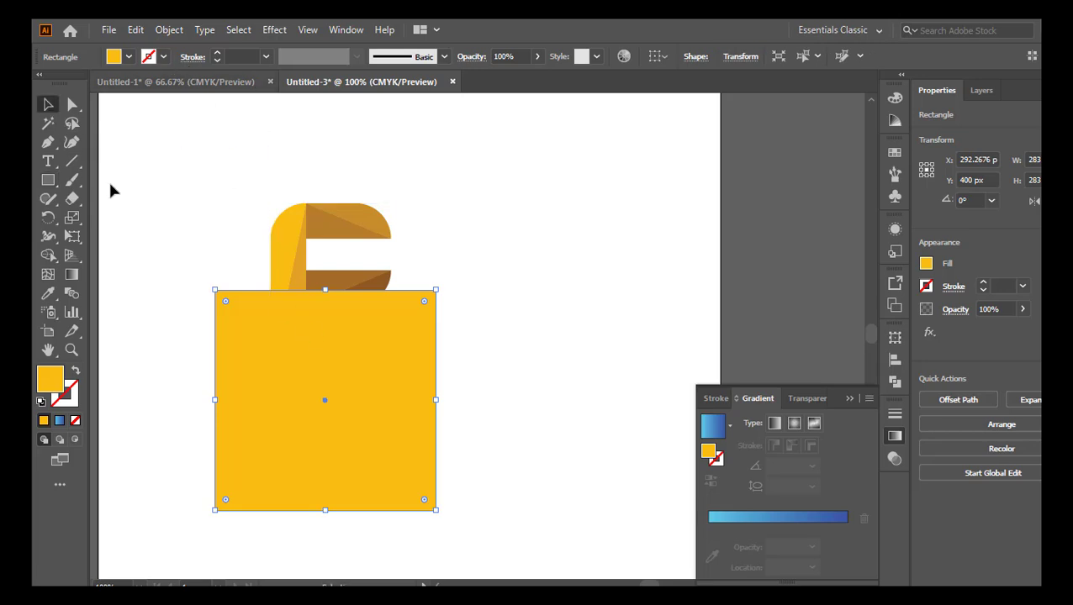
# Swap the square's fill and stroke and set its yellow outline to 3 pt
pyautogui.click(76, 372)
pyautogui.click(211, 246)
pyautogui.moveTo(229, 269); pyautogui.dragTo(237, 316)
pyautogui.click(218, 53)
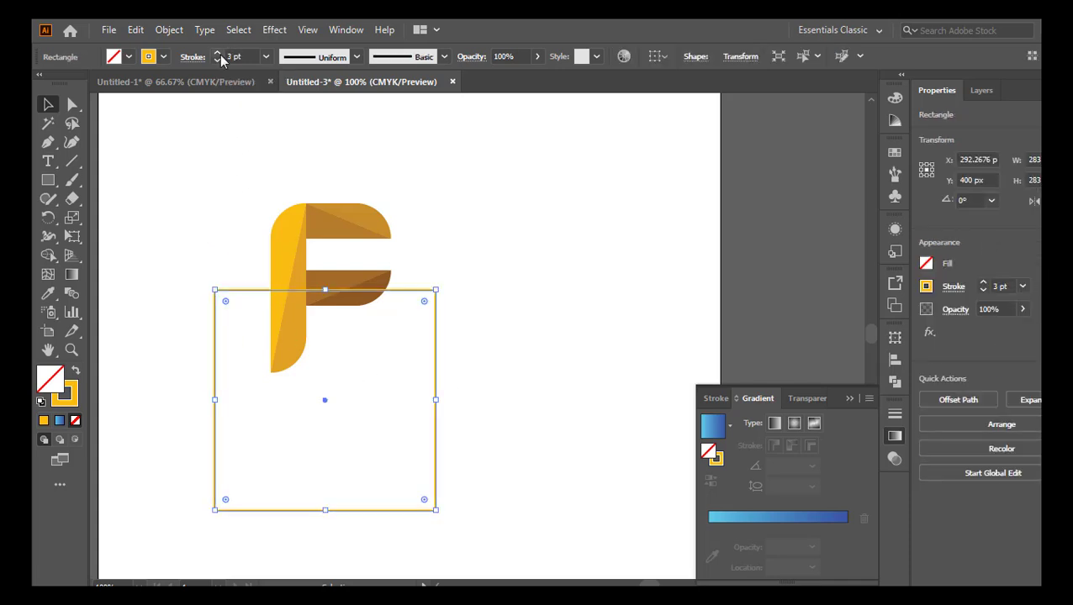
# Set the yellow square's outline to 4 pt and deselect it
pyautogui.click(218, 53)
pyautogui.click(218, 53)
pyautogui.click(246, 204)
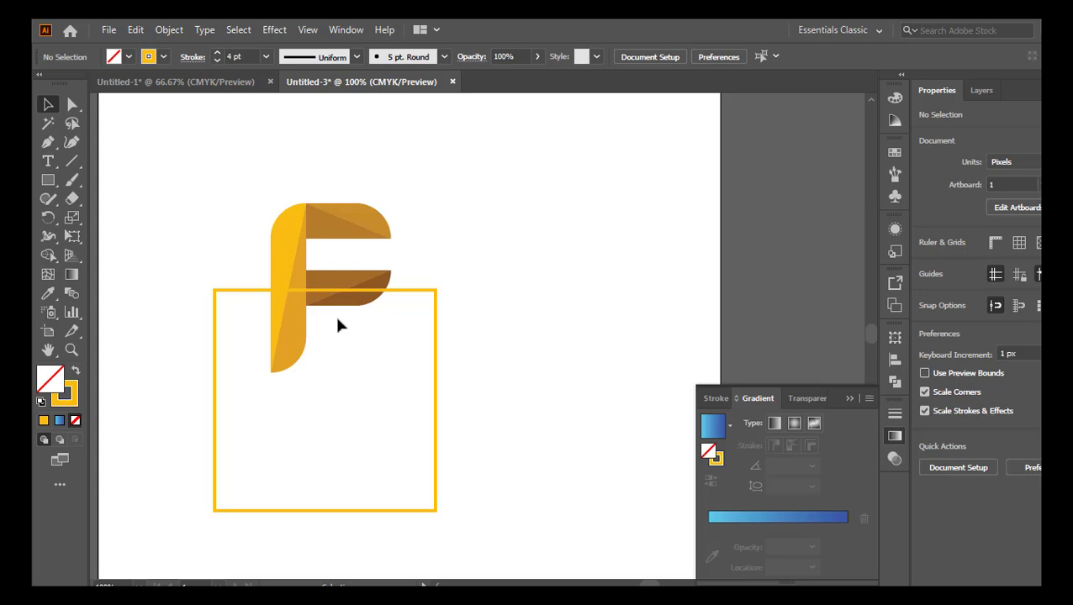
# Select the letter F and the square and align their centres horizontally and vertically
pyautogui.moveTo(276, 185); pyautogui.dragTo(443, 429)
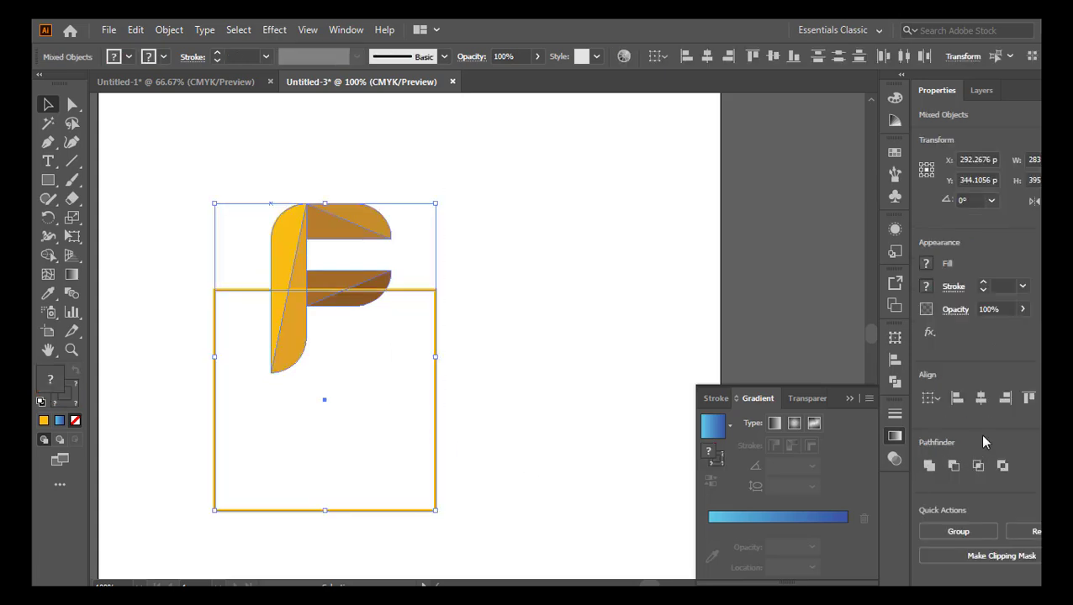
pyautogui.click(981, 399)
pyautogui.click(771, 56)
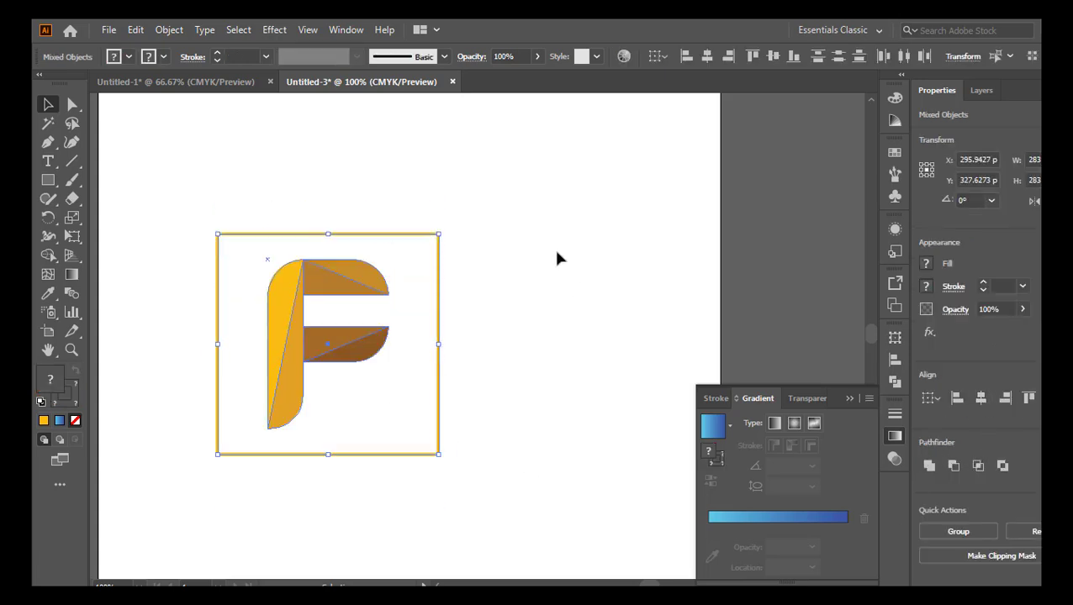
pyautogui.click(491, 435)
# Shift the letter F about 10 px to the right inside the square
pyautogui.moveTo(343, 350); pyautogui.dragTo(350, 350)
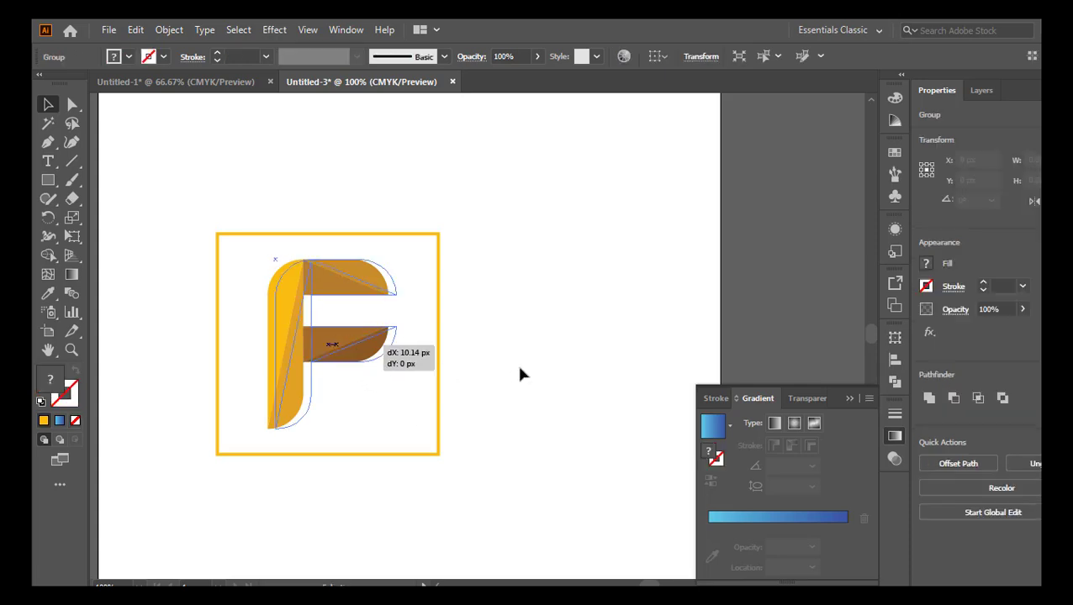
pyautogui.click(523, 390)
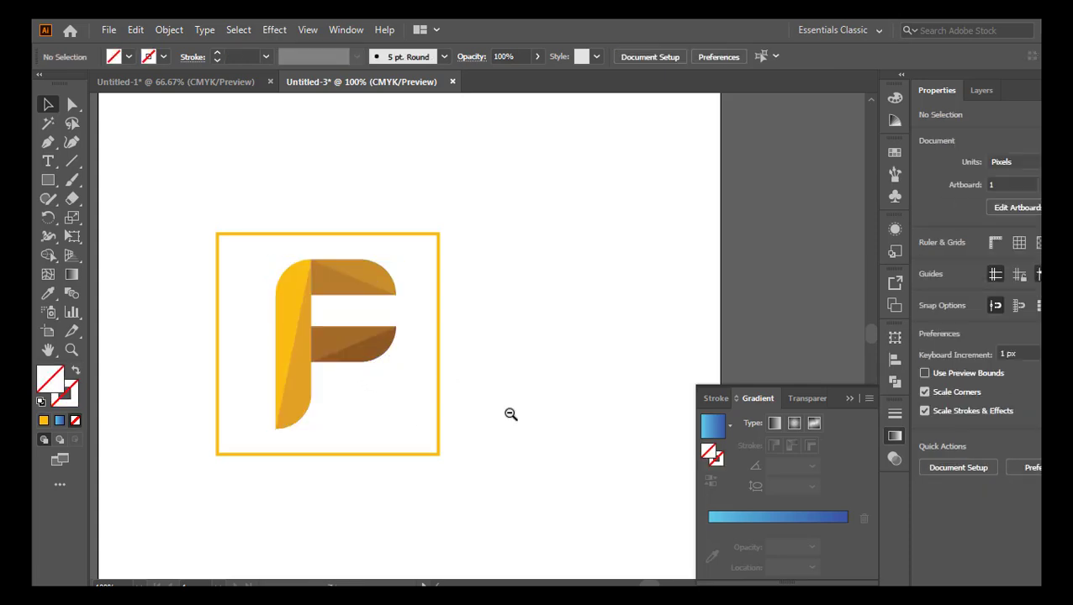
pyautogui.keyDown('ctrl'); pyautogui.keyDown('alt'); pyautogui.click(510, 414); pyautogui.keyUp('alt'); pyautogui.keyUp('ctrl')
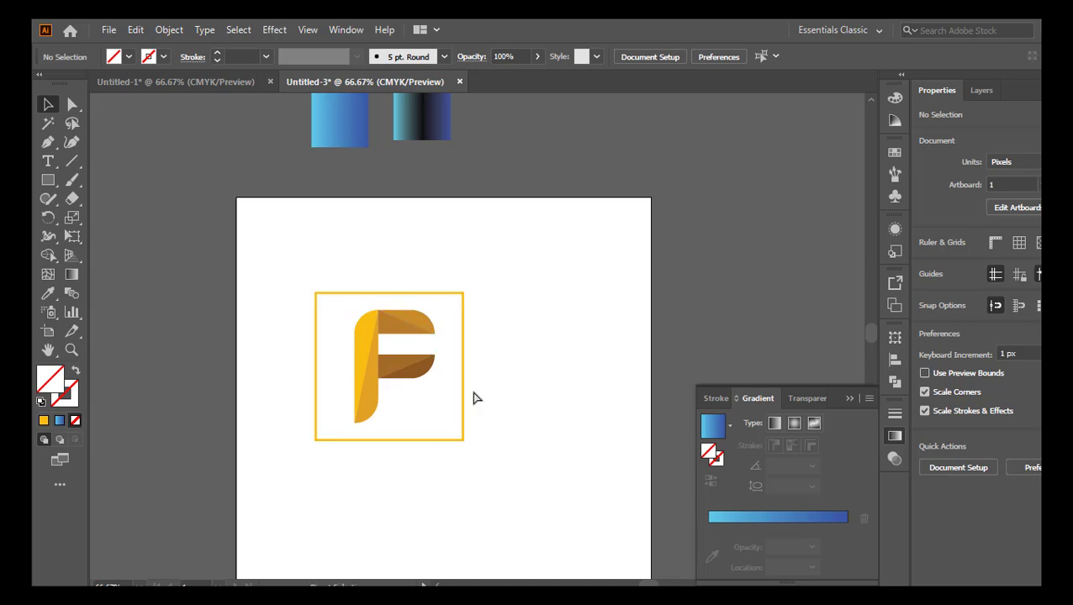
pyautogui.scroll(-1, 477, 398)
pyautogui.moveTo(435, 397); pyautogui.dragTo(426, 289)
pyautogui.scroll(1, 426, 289)
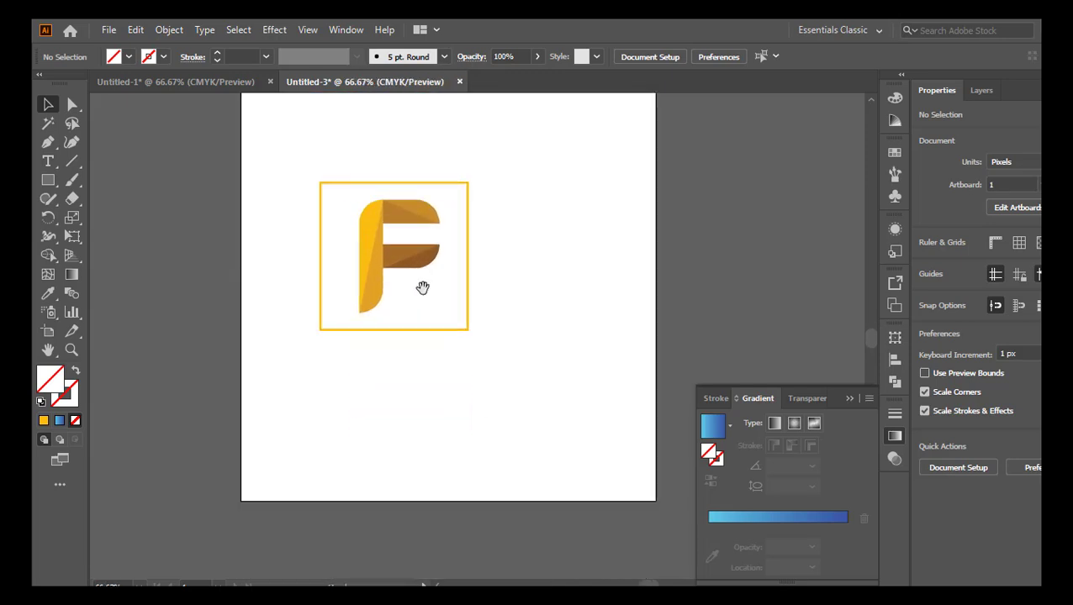
pyautogui.scroll(1, 422, 288)
pyautogui.moveTo(199, 596)
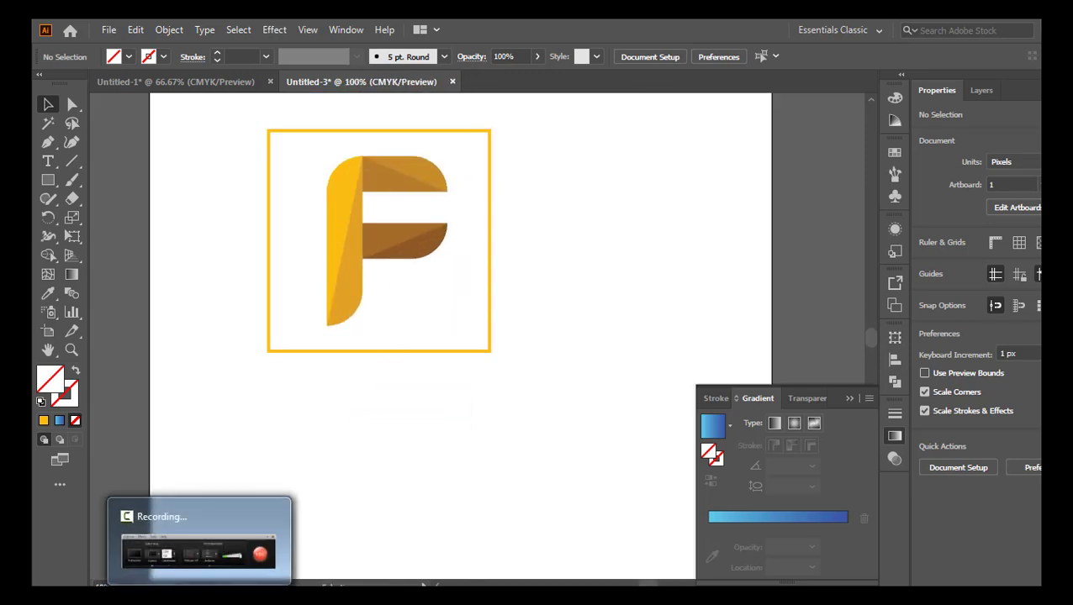
# Centre the letter and square horizontally on each other, and centre both vertically on the artboard
pyautogui.hotkey('ctrl', 'a')
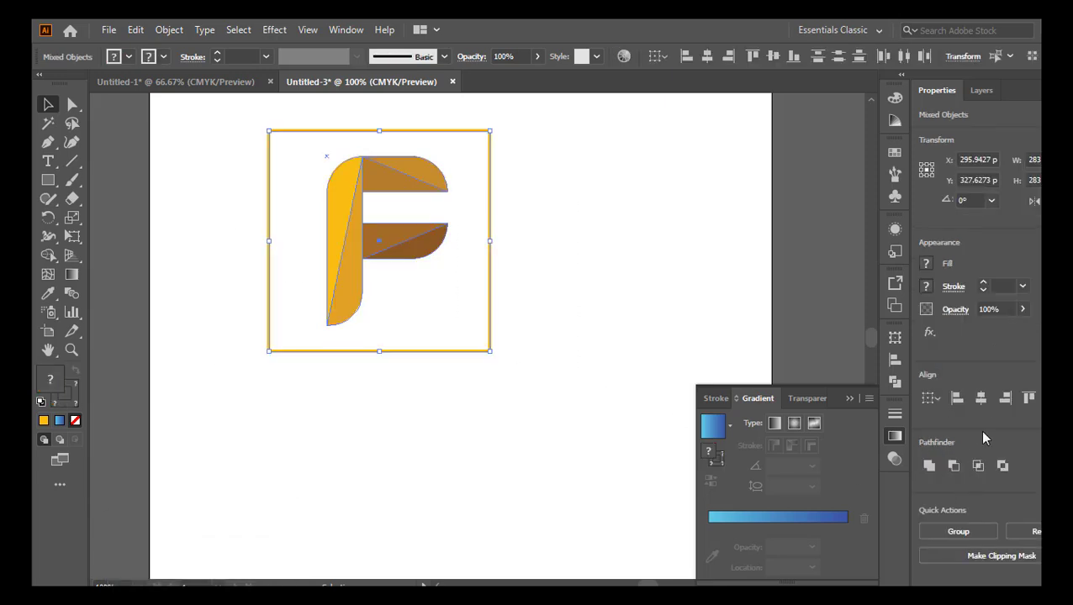
pyautogui.click(996, 398)
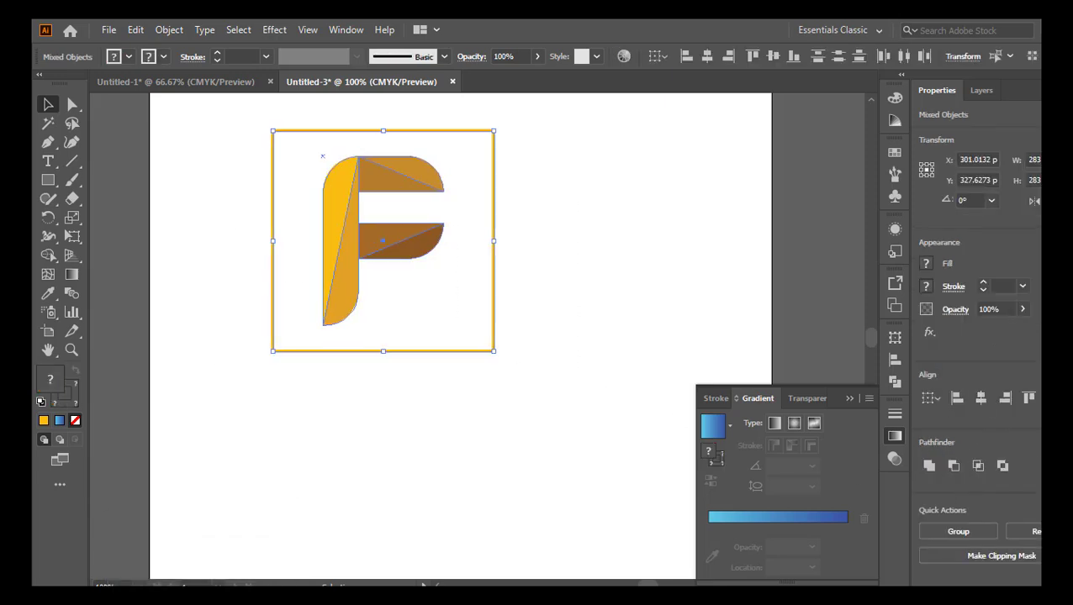
pyautogui.click(1067, 417)
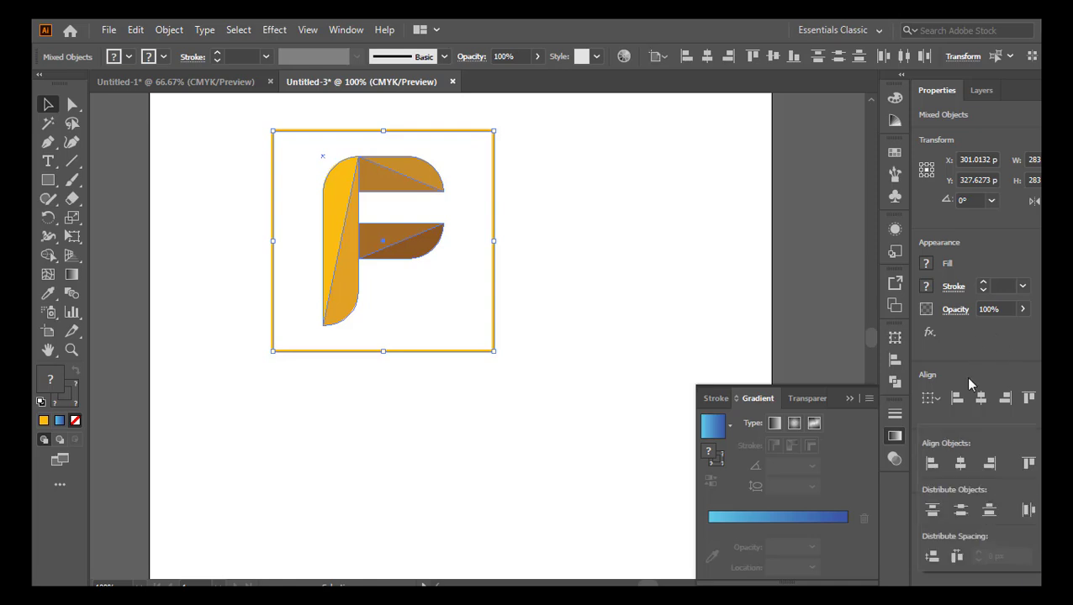
pyautogui.click(980, 398)
pyautogui.click(1053, 397)
pyautogui.click(580, 289)
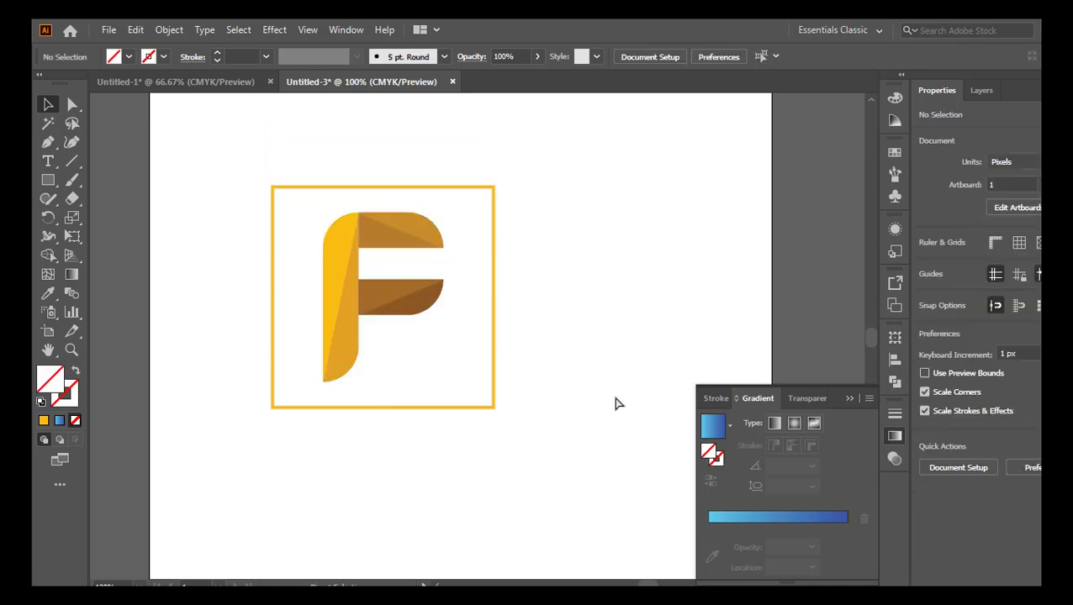
# Centre the letter F and its square horizontally on the artboard
pyautogui.moveTo(230, 139); pyautogui.dragTo(679, 553)
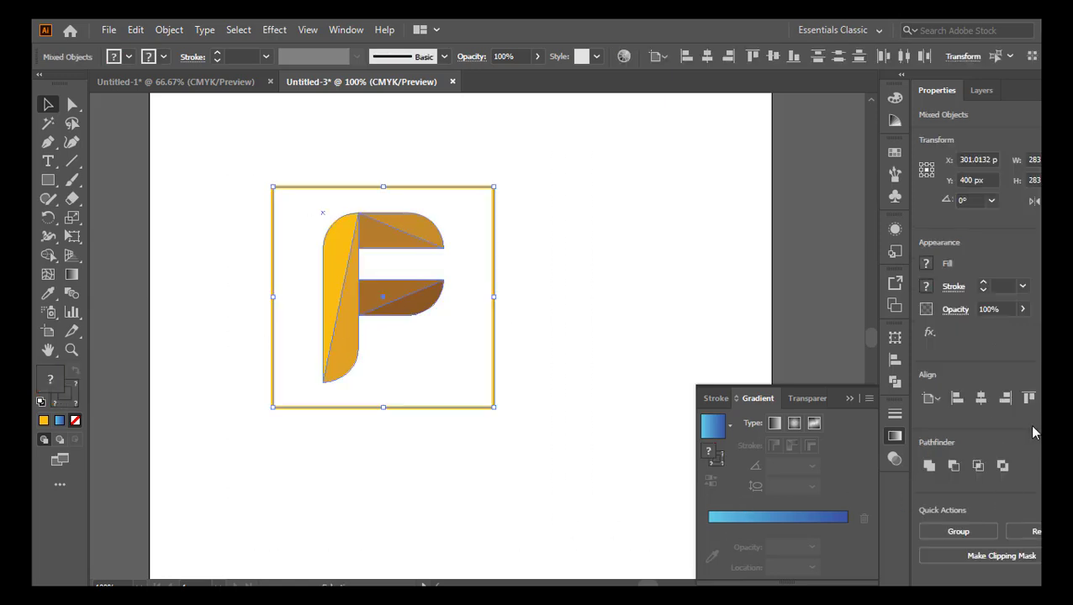
pyautogui.click(980, 400)
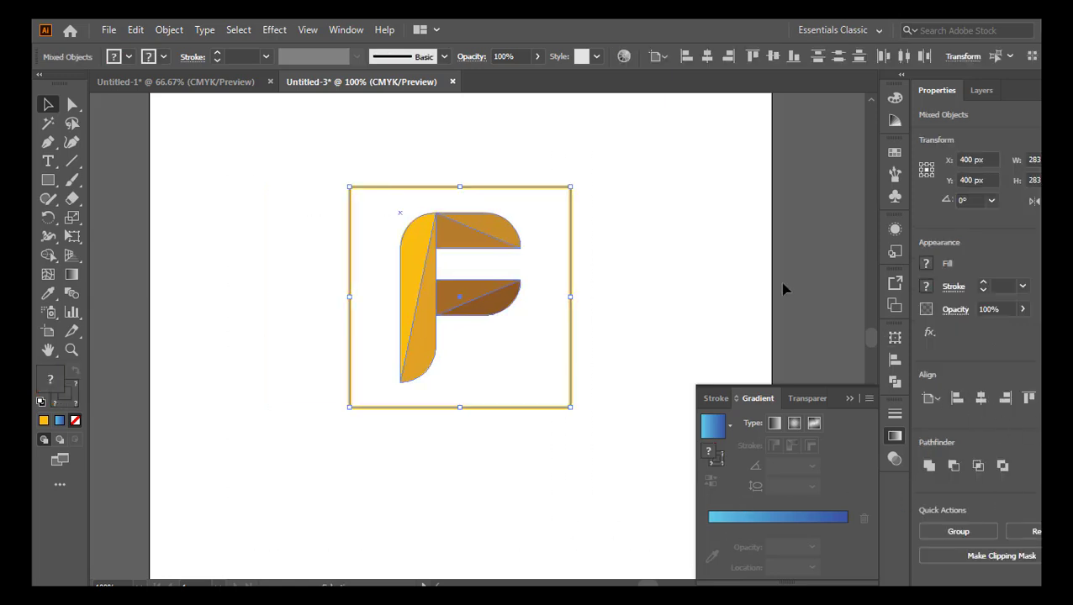
pyautogui.click(665, 383)
pyautogui.scroll(-1, 641, 436)
pyautogui.scroll(1, 640, 436)
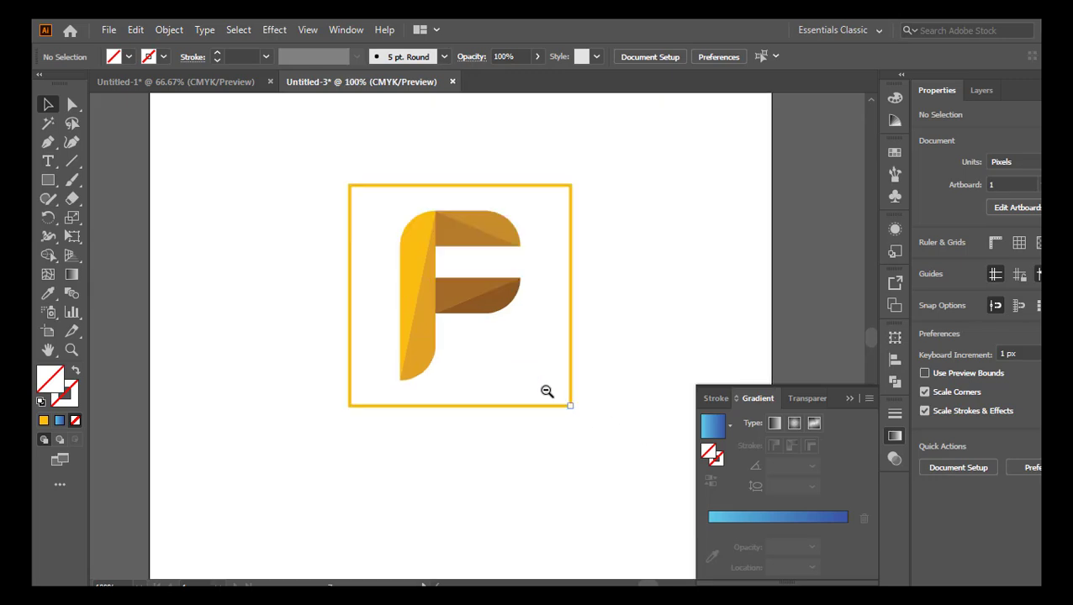
pyautogui.keyDown('ctrl'); pyautogui.click(438, 316); pyautogui.keyUp('ctrl')
pyautogui.keyDown('ctrl'); pyautogui.keyDown('alt'); pyautogui.click(496, 347); pyautogui.keyUp('alt'); pyautogui.keyUp('ctrl')
pyautogui.keyDown('ctrl'); pyautogui.keyDown('alt'); pyautogui.click(496, 346); pyautogui.keyUp('alt'); pyautogui.keyUp('ctrl')
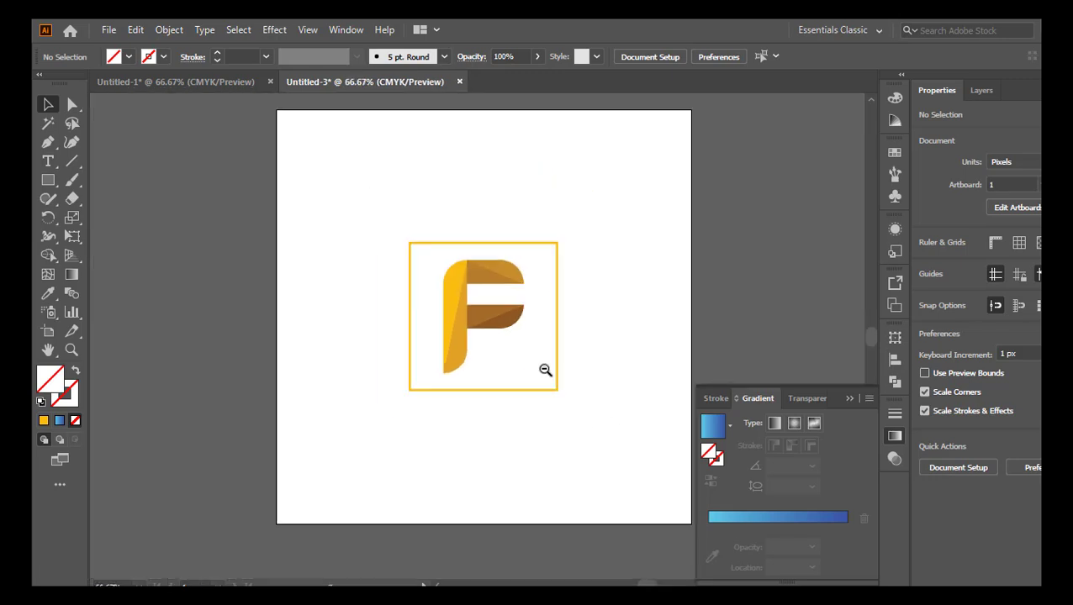
# Duplicate the framed F straight above the original and scale the copy down to about 172 px wide
pyautogui.hotkey('ctrl', 'a')
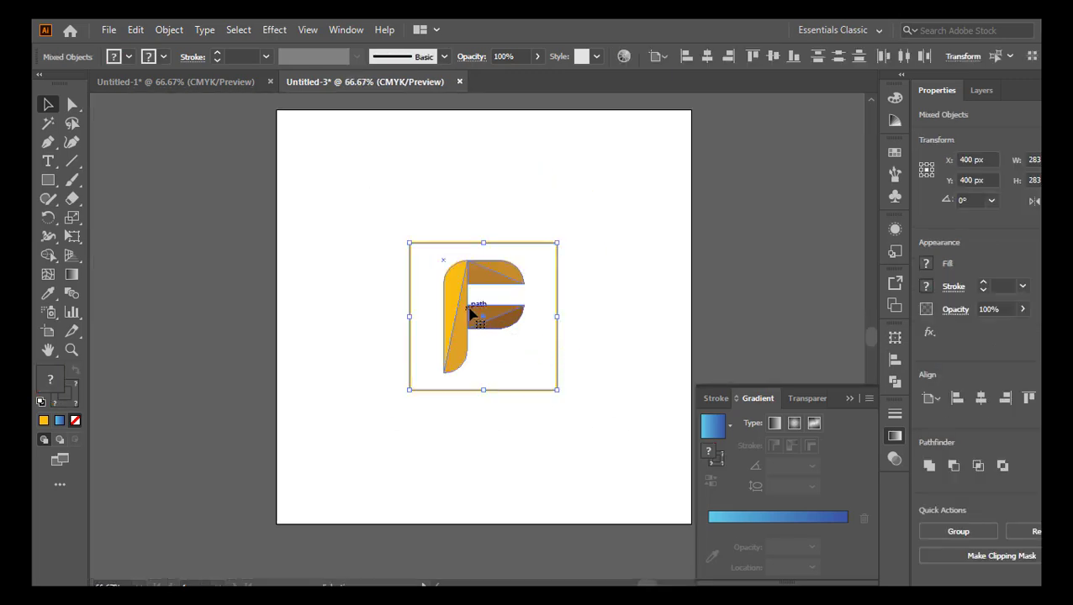
pyautogui.moveTo(469, 312); pyautogui.dragTo(469, 194)
pyautogui.moveTo(555, 273); pyautogui.dragTo(528, 242)
pyautogui.click(606, 244)
pyautogui.moveTo(474, 197); pyautogui.dragTo(473, 172)
pyautogui.hotkey('ctrl', 'z')
# Group the small framed F and the large framed F as separate objects
pyautogui.moveTo(395, 143); pyautogui.dragTo(604, 211)
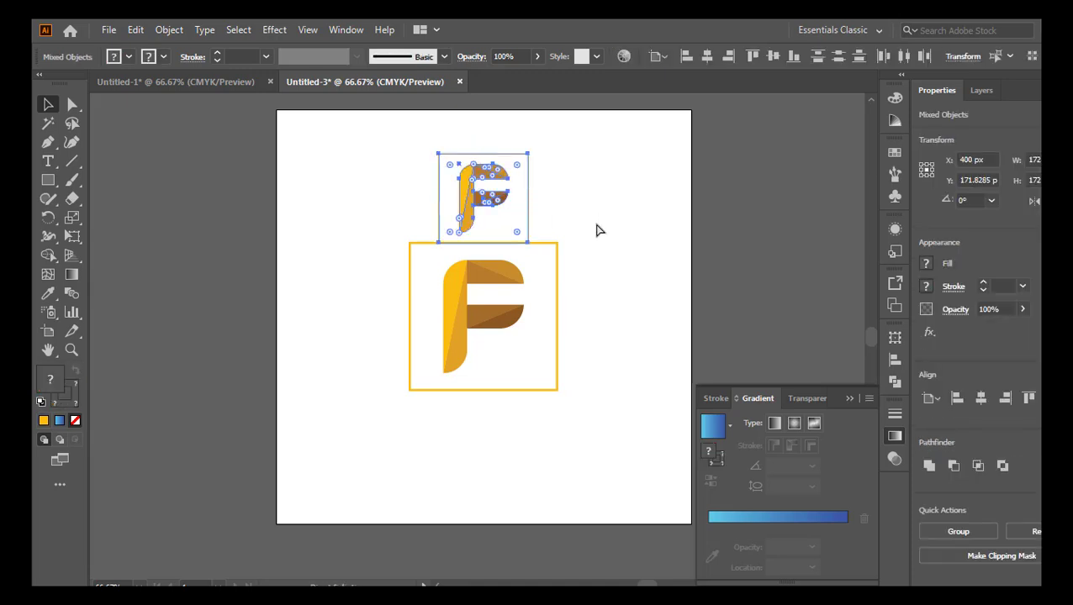
pyautogui.moveTo(323, 240); pyautogui.dragTo(575, 411)
pyautogui.moveTo(376, 309); pyautogui.dragTo(583, 410)
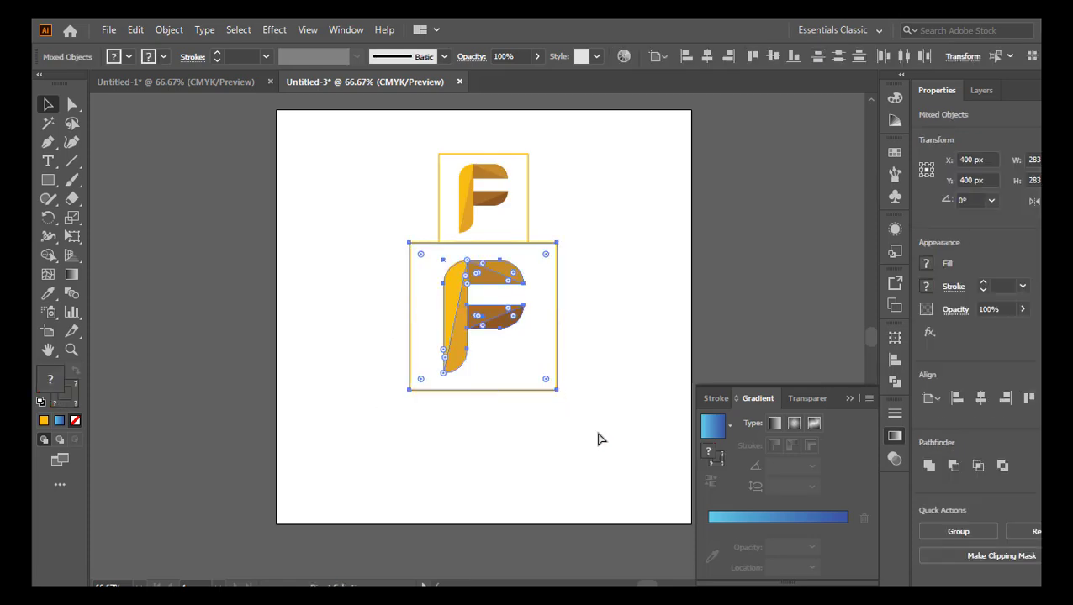
pyautogui.hotkey('ctrl', 'g')
# Move the small logo to the artboard's lower-left area and the large logo straight up near the artboard's top edge
pyautogui.moveTo(462, 218); pyautogui.dragTo(340, 424)
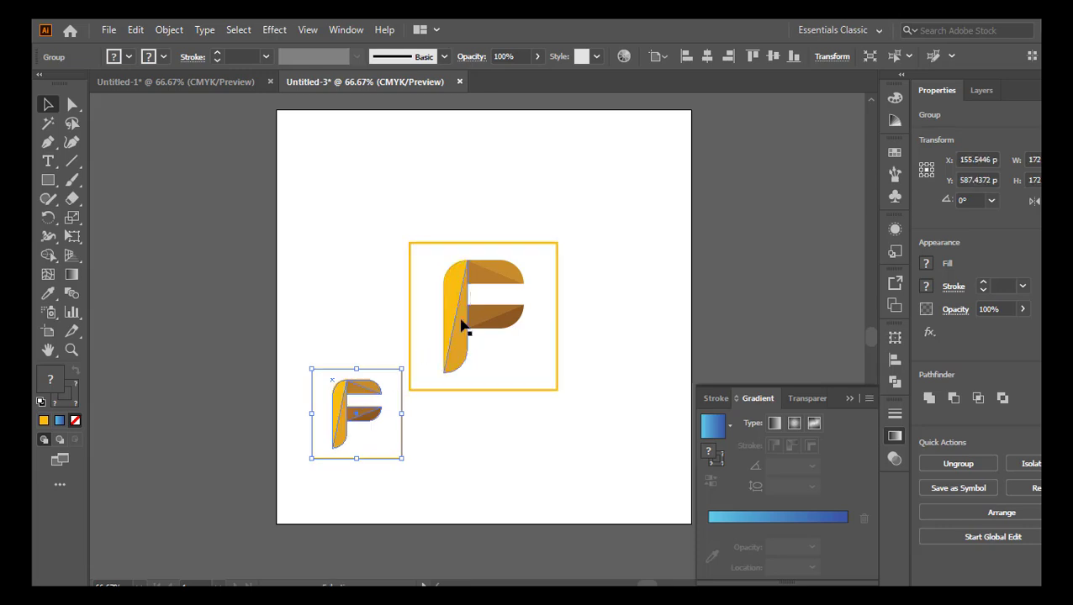
pyautogui.moveTo(460, 322); pyautogui.dragTo(460, 202)
pyautogui.click(551, 420)
# Duplicate the small logo horizontally into the artboard's lower-right area
pyautogui.moveTo(362, 414); pyautogui.dragTo(593, 414)
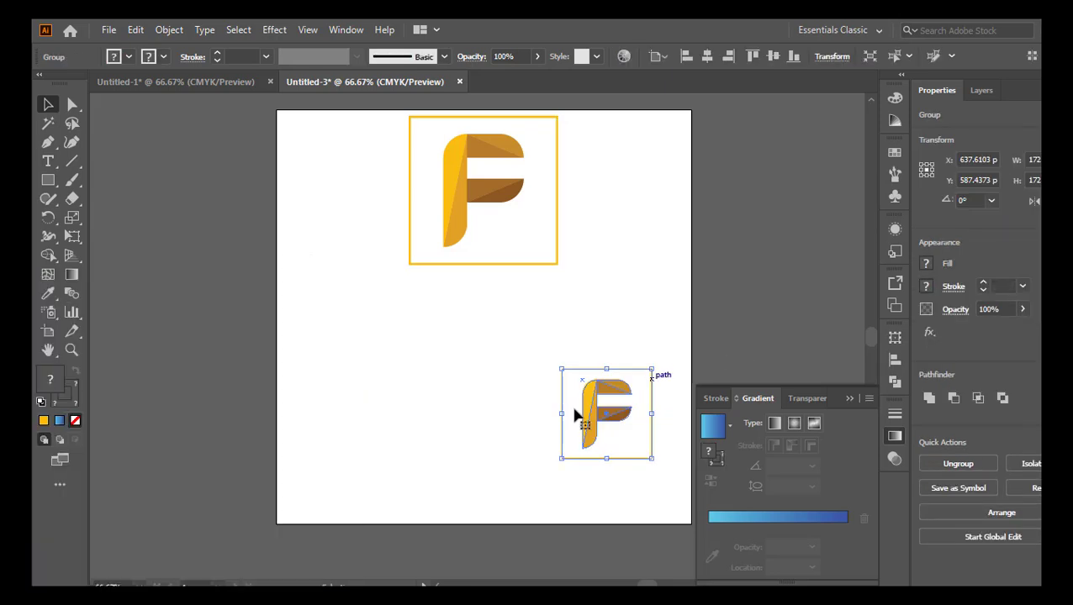
pyautogui.hotkey('ctrl', 'z')
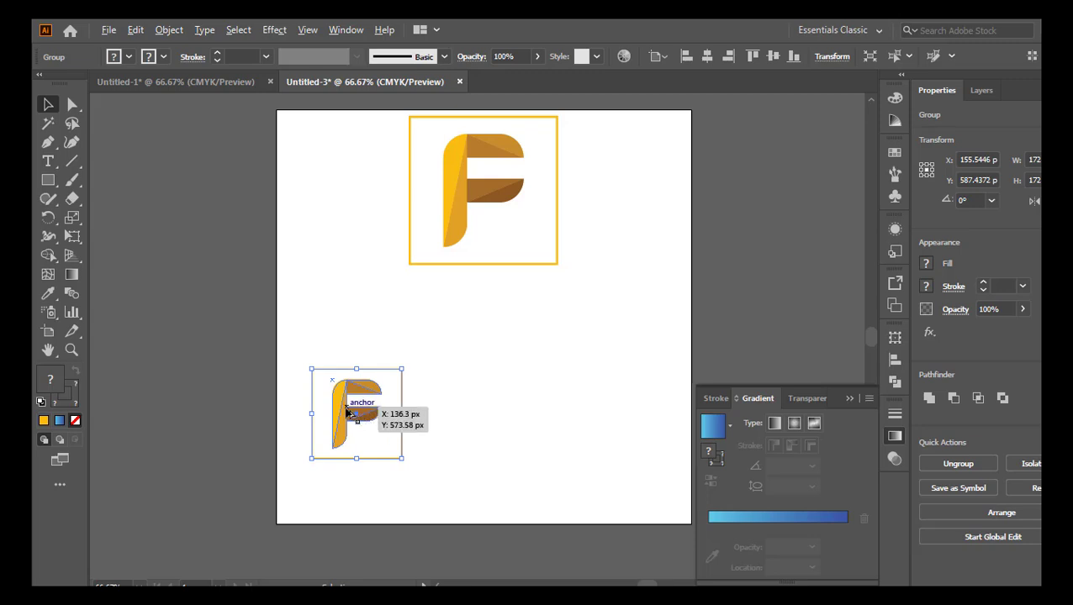
pyautogui.moveTo(347, 412); pyautogui.dragTo(613, 414)
pyautogui.click(683, 363)
pyautogui.scroll(3, 471, 415)
pyautogui.scroll(-3, 471, 427)
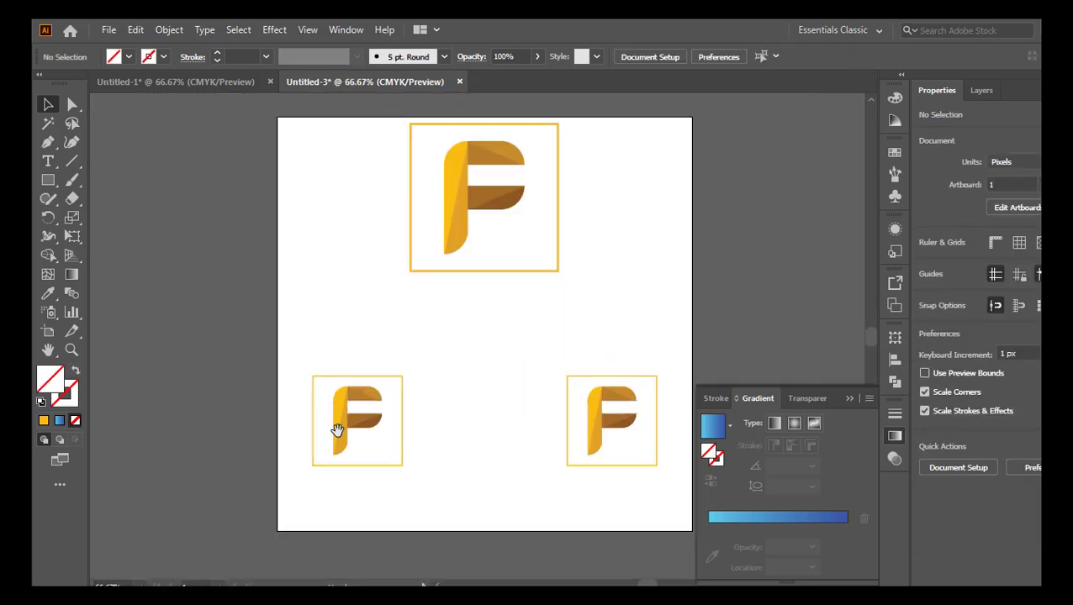
# Draw a rectangle about 413 by 419 px around the lower-left logo, with its left edge on the artboard's edge
pyautogui.moveTo(338, 432); pyautogui.dragTo(390, 314)
pyautogui.scroll(2, 383, 313)
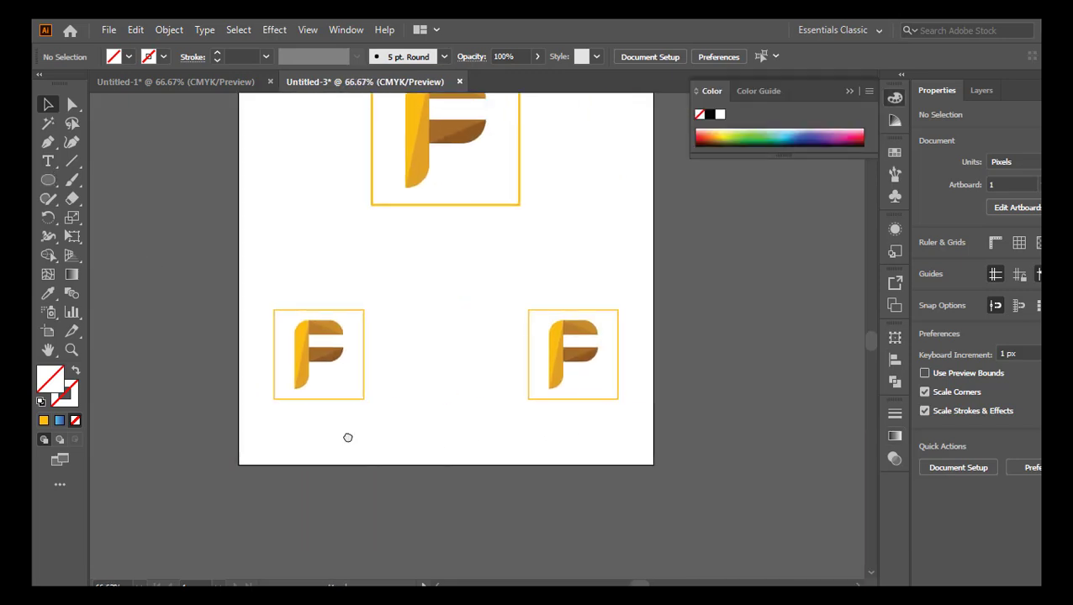
pyautogui.click(48, 179)
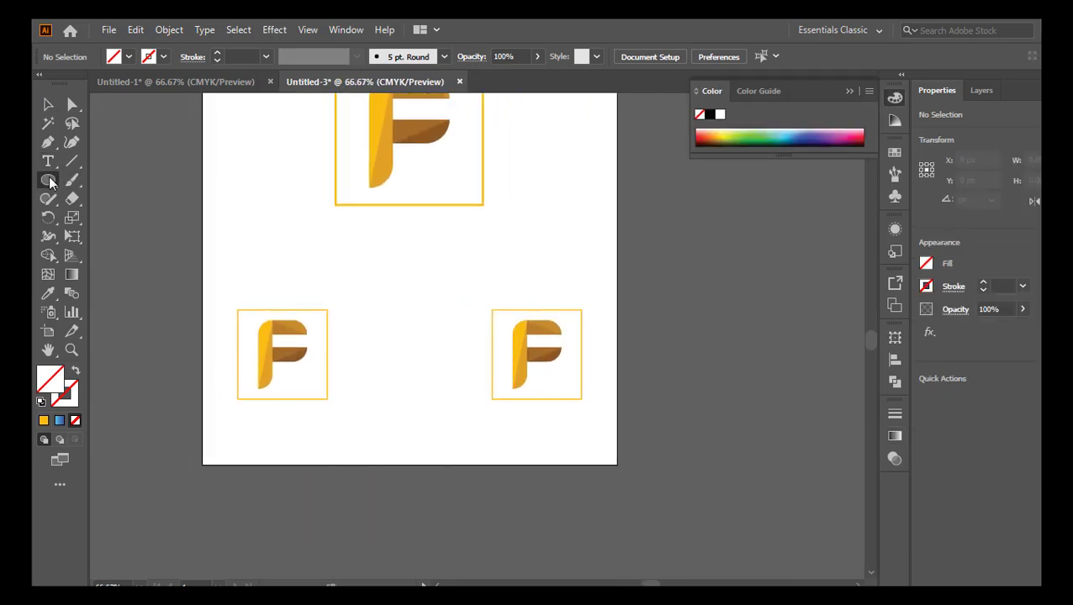
pyautogui.moveTo(48, 179); pyautogui.dragTo(109, 181)
pyautogui.moveTo(172, 248); pyautogui.dragTo(417, 465)
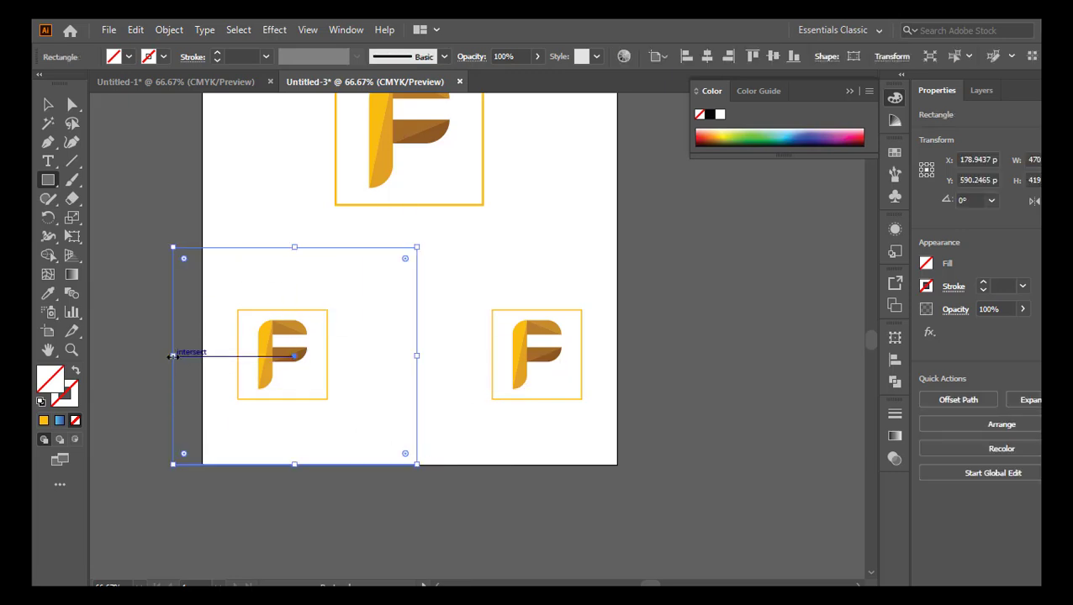
pyautogui.moveTo(172, 357); pyautogui.dragTo(202, 357)
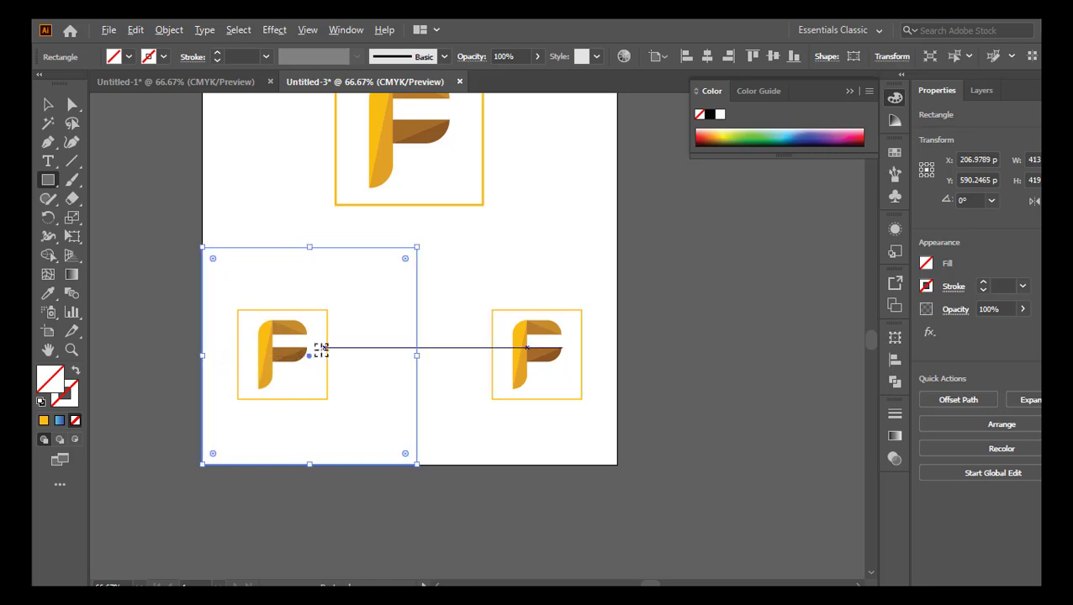
# Duplicate the rectangle around the lower-right logo and narrow the copy to about 389 px from its right side
pyautogui.moveTo(309, 360); pyautogui.dragTo(525, 356)
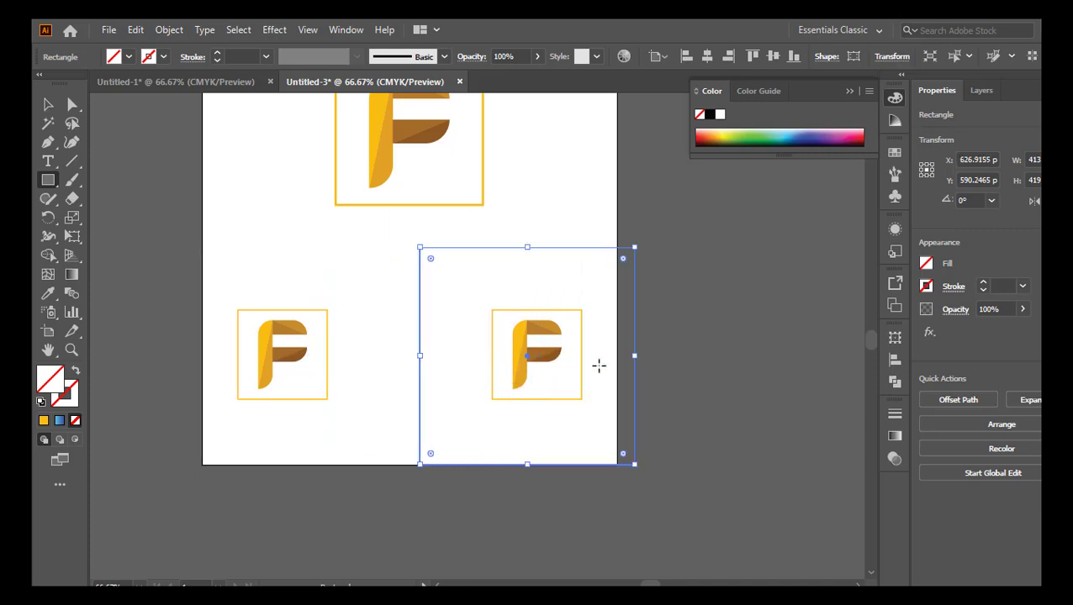
pyautogui.moveTo(635, 357); pyautogui.dragTo(622, 357)
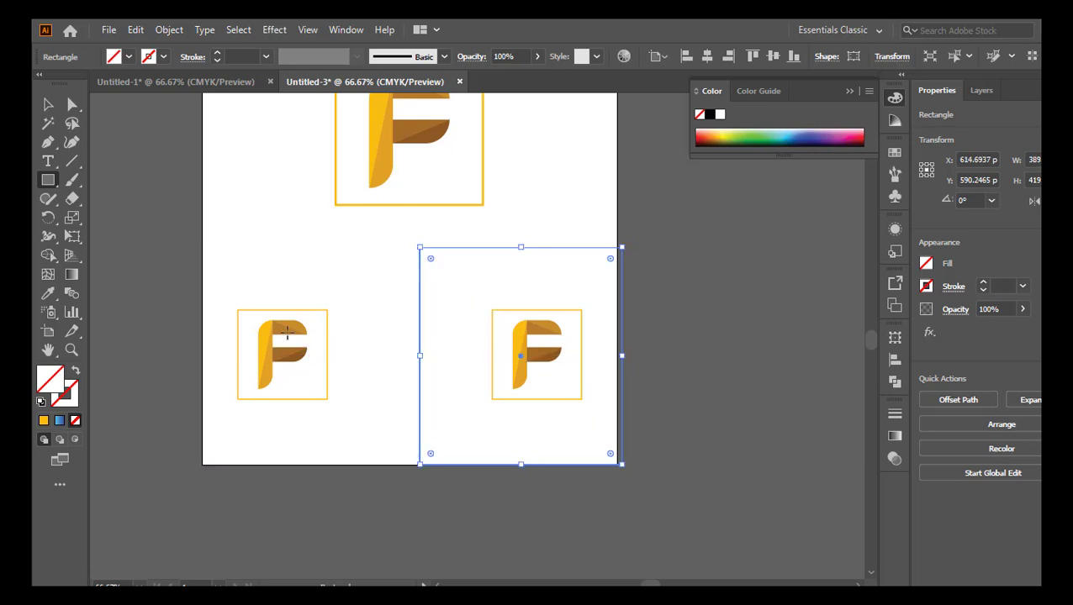
# Give the rectangle around the lower-right logo a yellow 1 pt outline
pyautogui.click(48, 103)
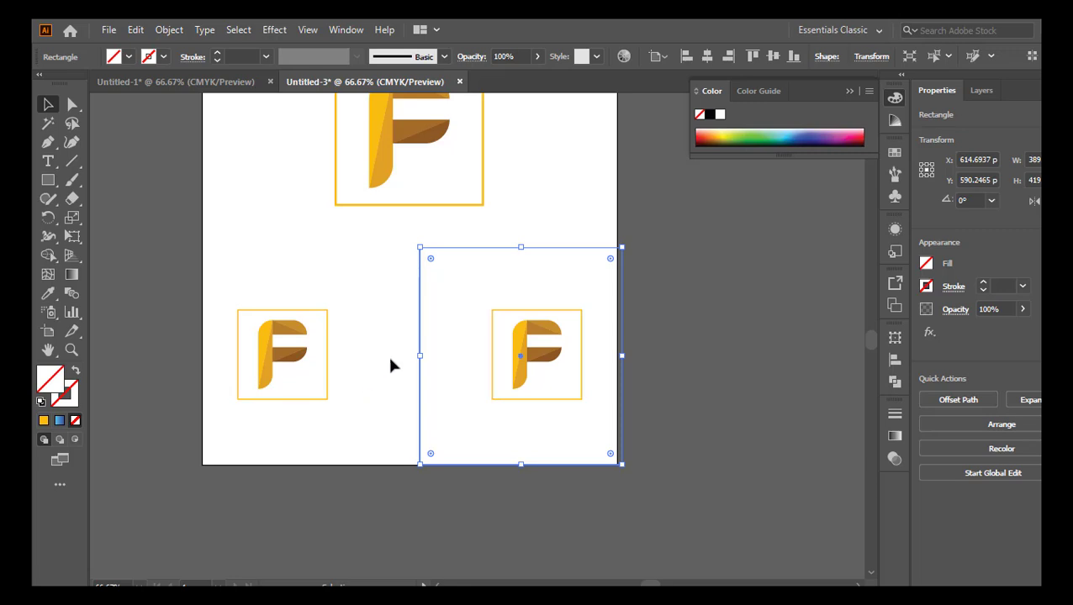
pyautogui.click(45, 421)
pyautogui.click(128, 290)
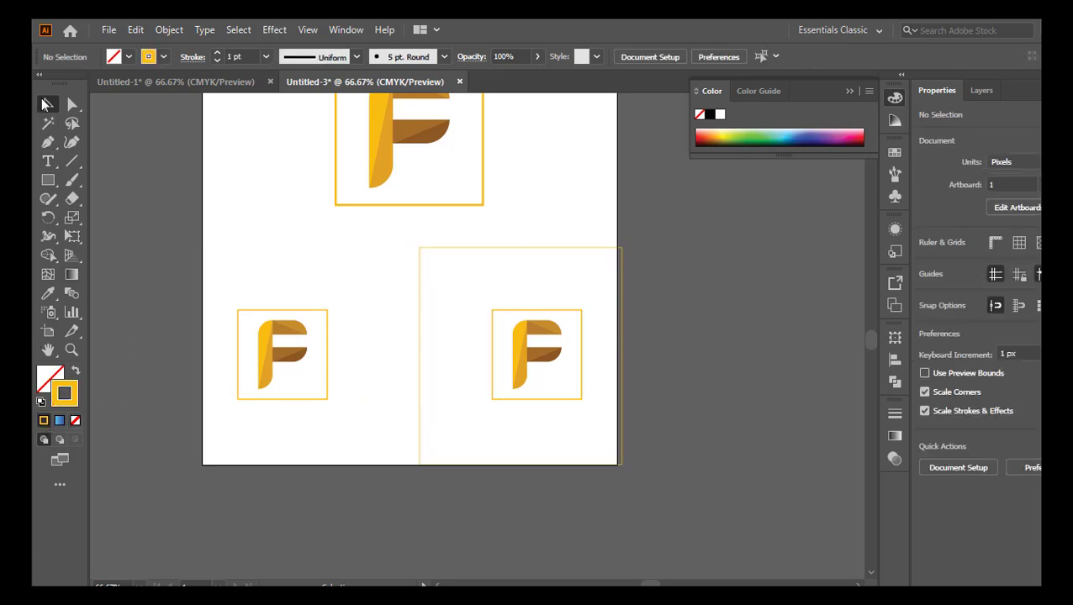
# Narrow the rectangle around the lower-left logo to about 406 px and give it a yellow 1 pt outline
pyautogui.moveTo(325, 276); pyautogui.dragTo(326, 277)
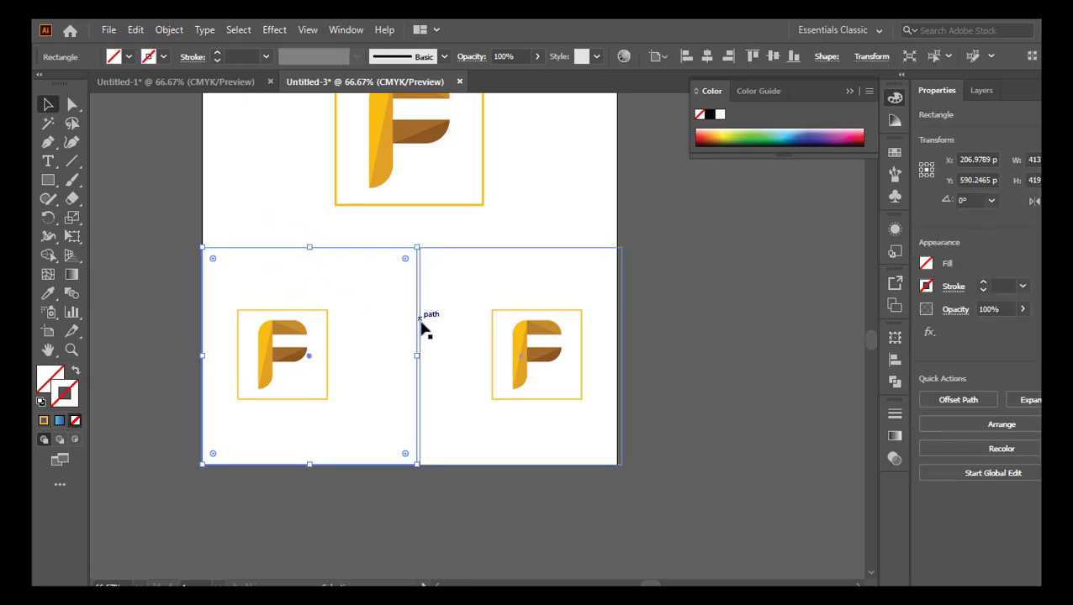
pyautogui.moveTo(417, 357); pyautogui.dragTo(413, 360)
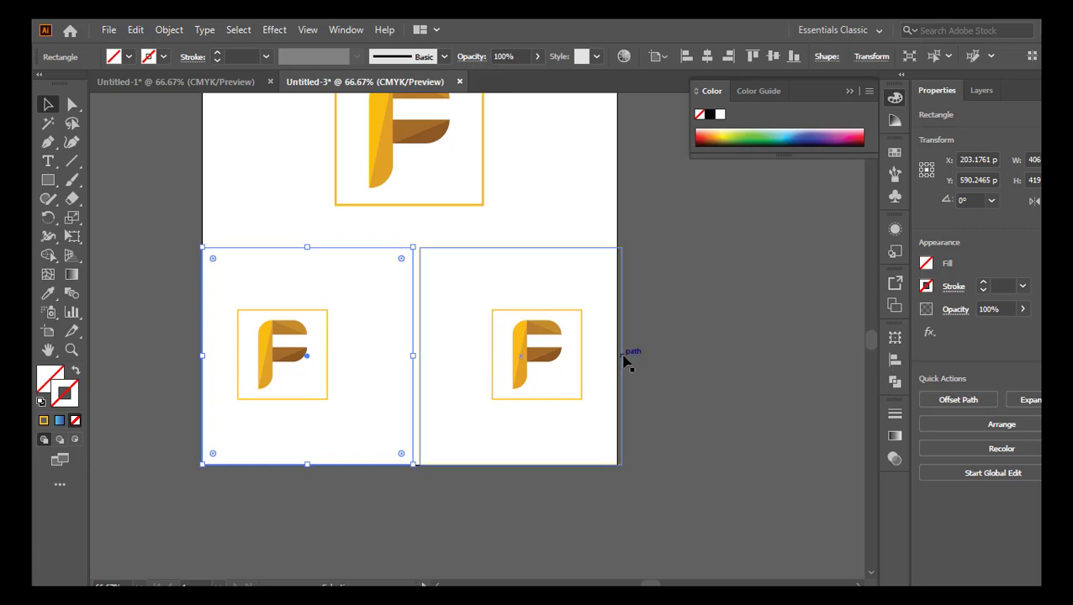
pyautogui.click(164, 57)
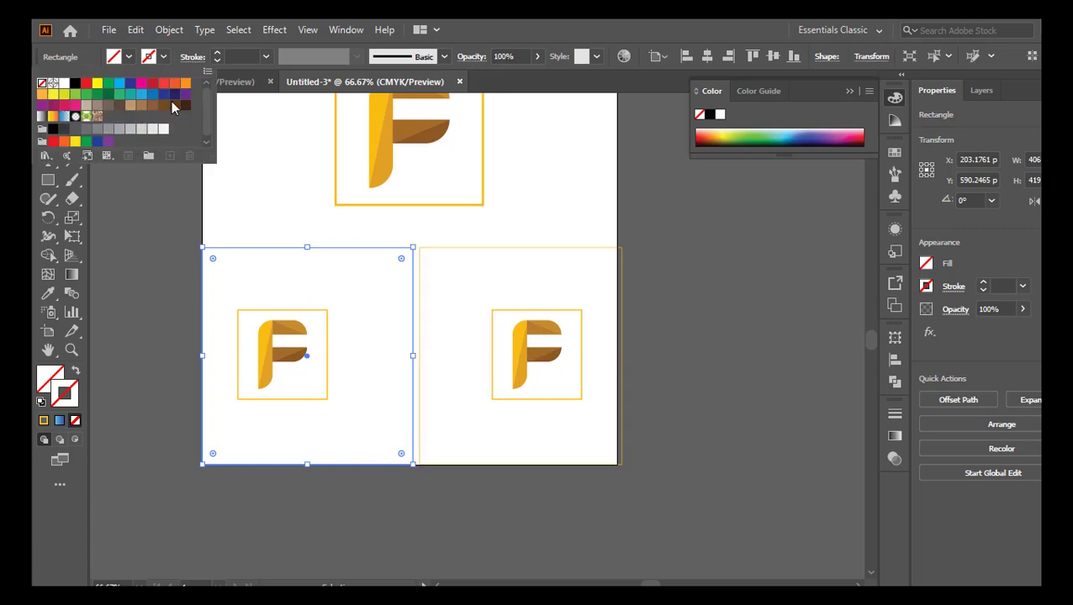
pyautogui.click(47, 420)
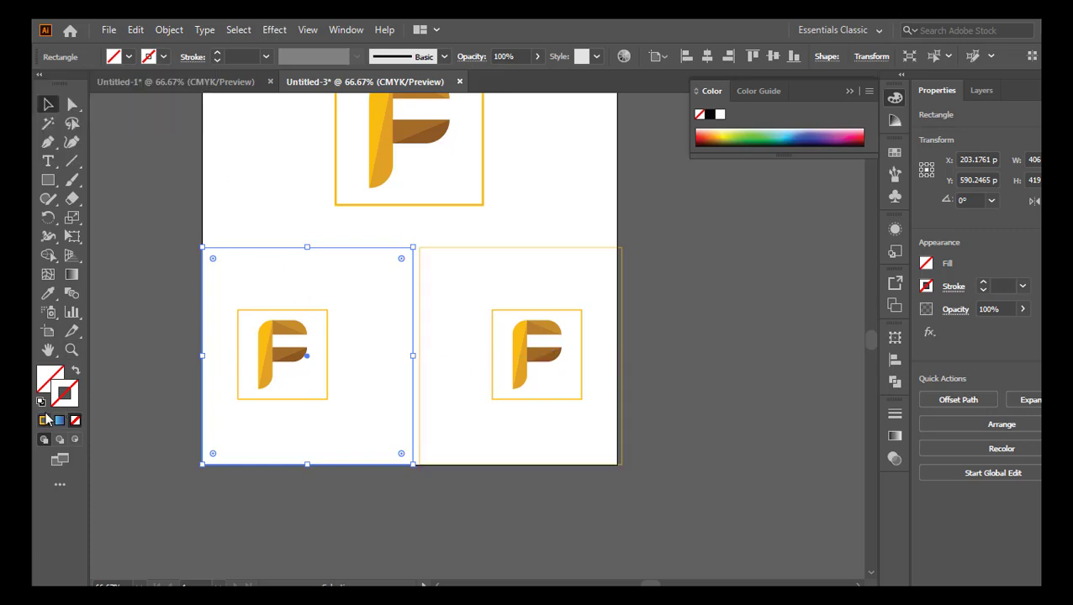
pyautogui.click(46, 420)
pyautogui.click(142, 406)
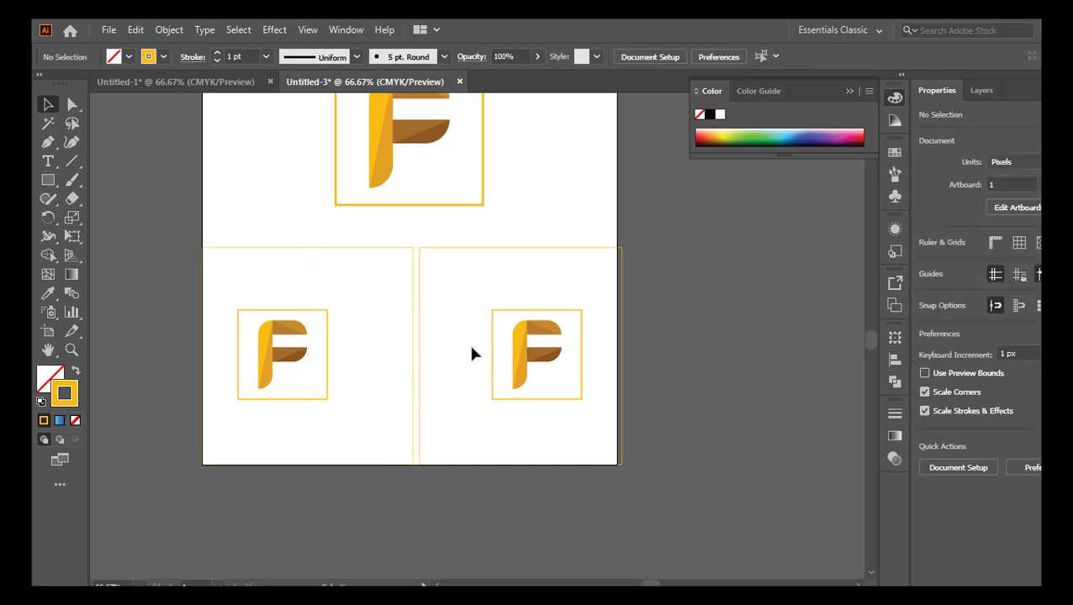
# Nudge the rectangle around the lower-right logo left until its outer edge meets the artboard's edge
pyautogui.click(418, 312)
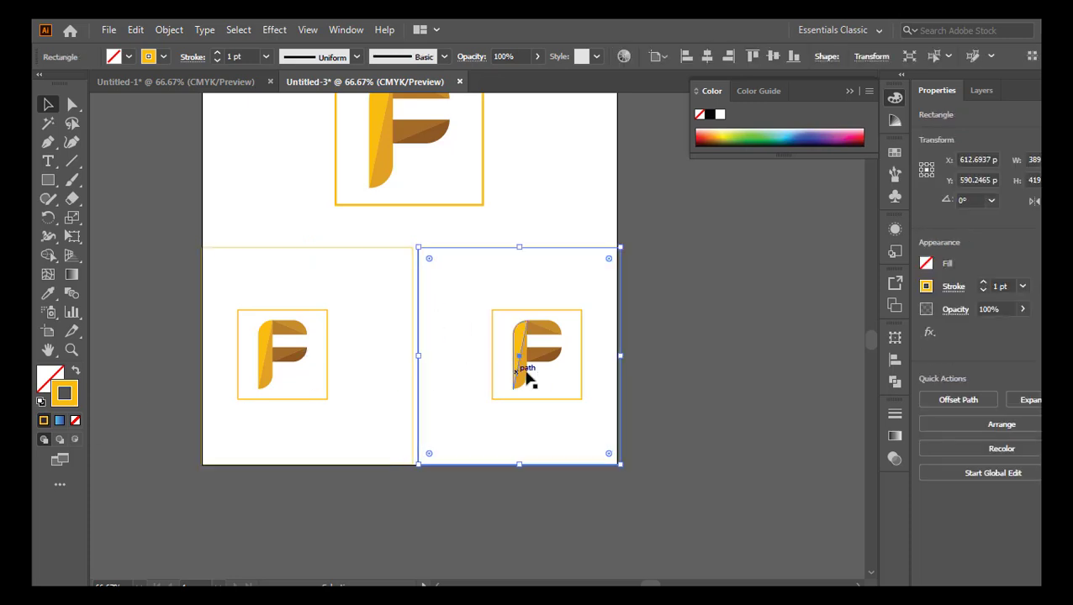
pyautogui.press('Left')
pyautogui.press('Left')
pyautogui.press('Left')
pyautogui.press('Left')
pyautogui.press('Left')
pyautogui.press('Left')
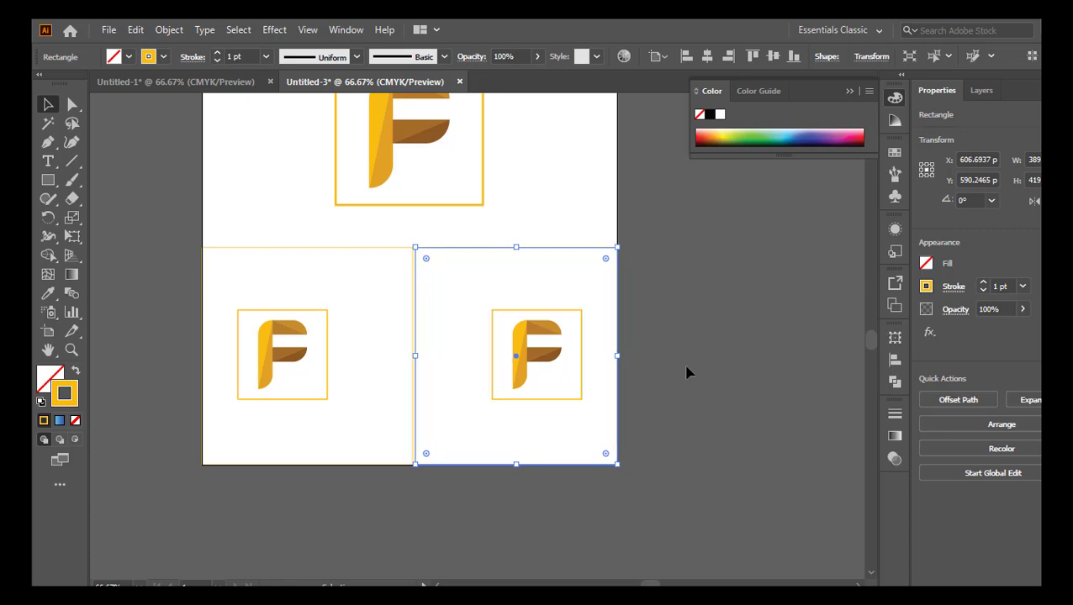
# Fill the rectangle behind the lower-right logo with black and the one behind the lower-left logo with gray, both without outline
pyautogui.click(74, 373)
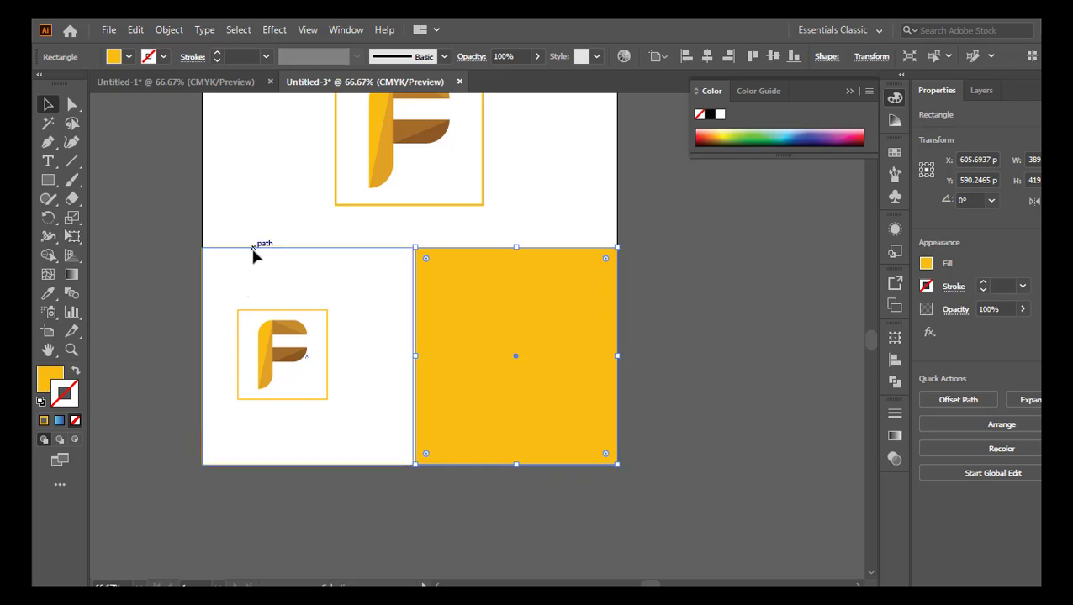
pyautogui.doubleClick(50, 378)
pyautogui.click(727, 219)
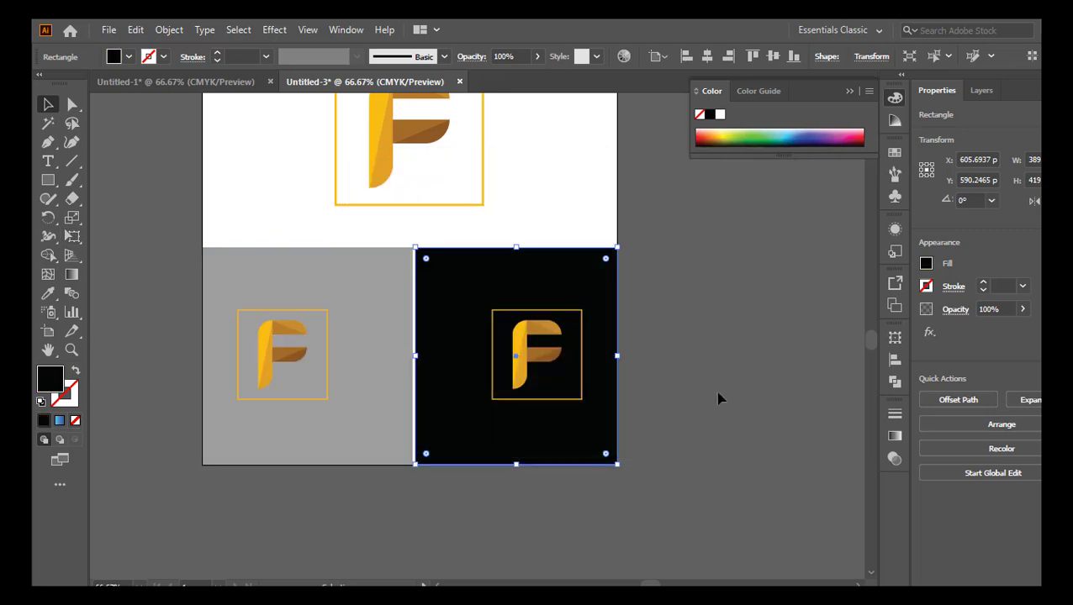
pyautogui.click(720, 398)
# Center the lower-left logo horizontally and vertically on its gray rectangle
pyautogui.scroll(1, 704, 403)
pyautogui.hscroll(-5, 655, 403)
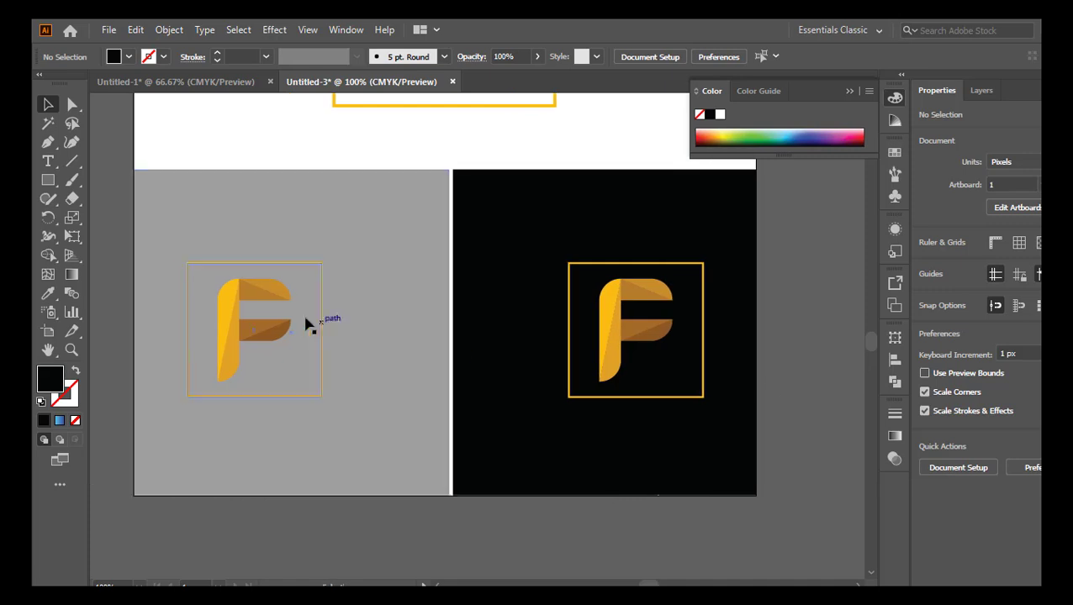
pyautogui.click(303, 323)
pyautogui.click(238, 317)
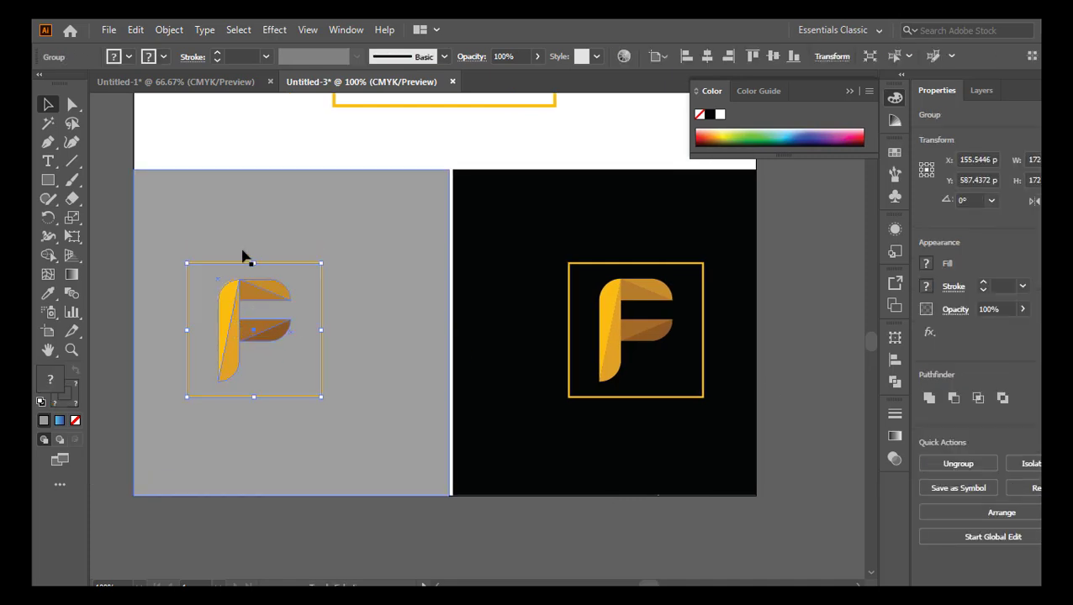
pyautogui.keyDown('shift'); pyautogui.click(250, 205); pyautogui.keyUp('shift')
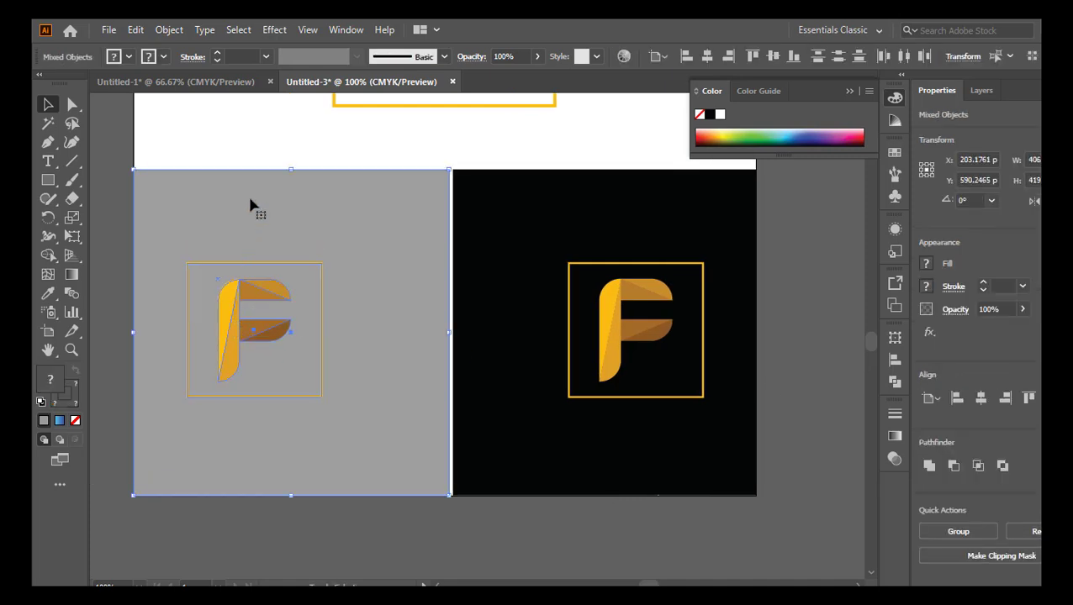
pyautogui.click(349, 334)
pyautogui.click(980, 399)
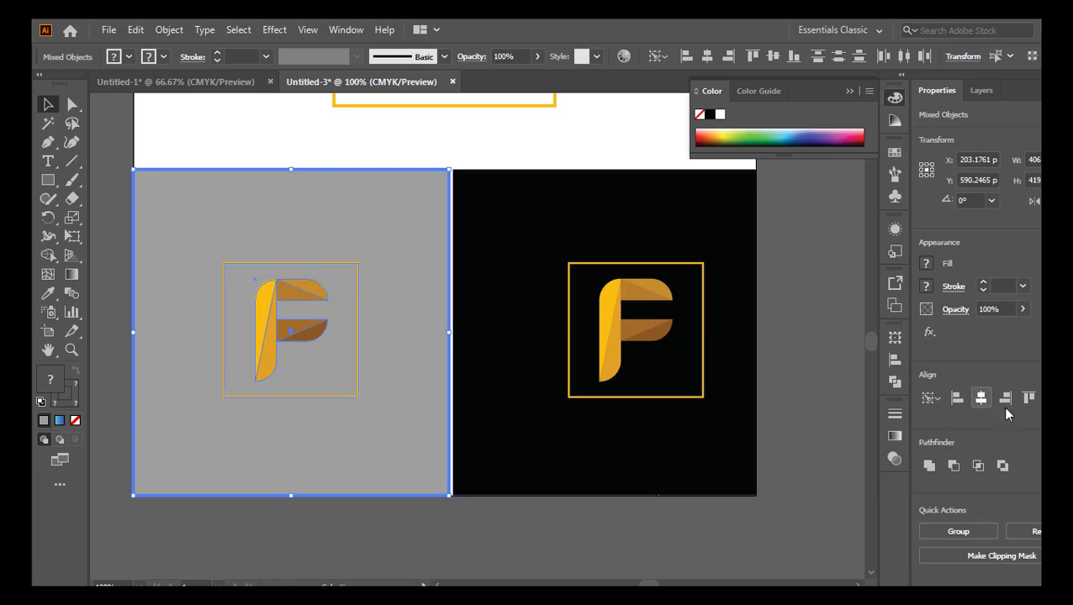
pyautogui.click(1052, 399)
# Center the lower-right logo horizontally and vertically on its black rectangle
pyautogui.moveTo(557, 138); pyautogui.dragTo(739, 492)
pyautogui.click(512, 301)
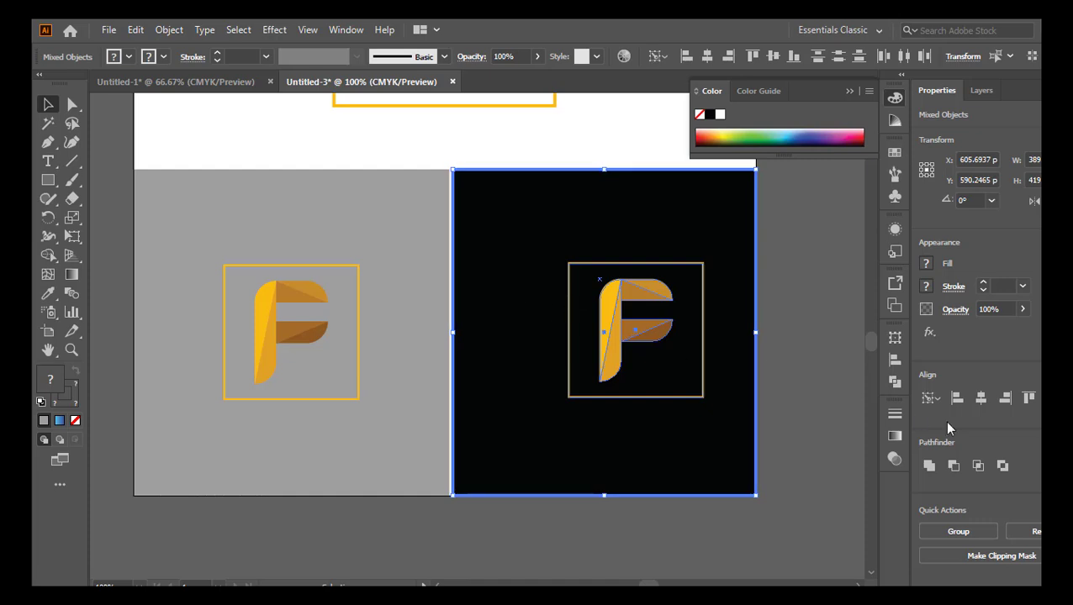
pyautogui.click(981, 398)
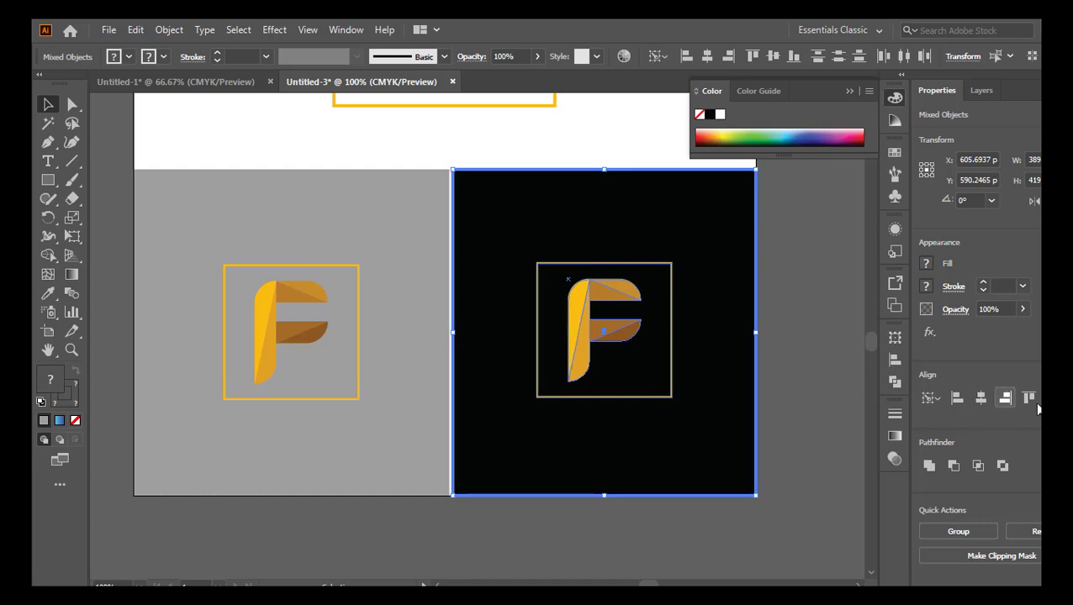
pyautogui.click(810, 311)
# Change the gray rectangle's fill to purple 8F0093
pyautogui.keyDown('ctrl'); pyautogui.keyDown('alt'); pyautogui.click(610, 477); pyautogui.keyUp('alt'); pyautogui.keyUp('ctrl')
pyautogui.keyDown('ctrl'); pyautogui.click(546, 419); pyautogui.keyUp('ctrl')
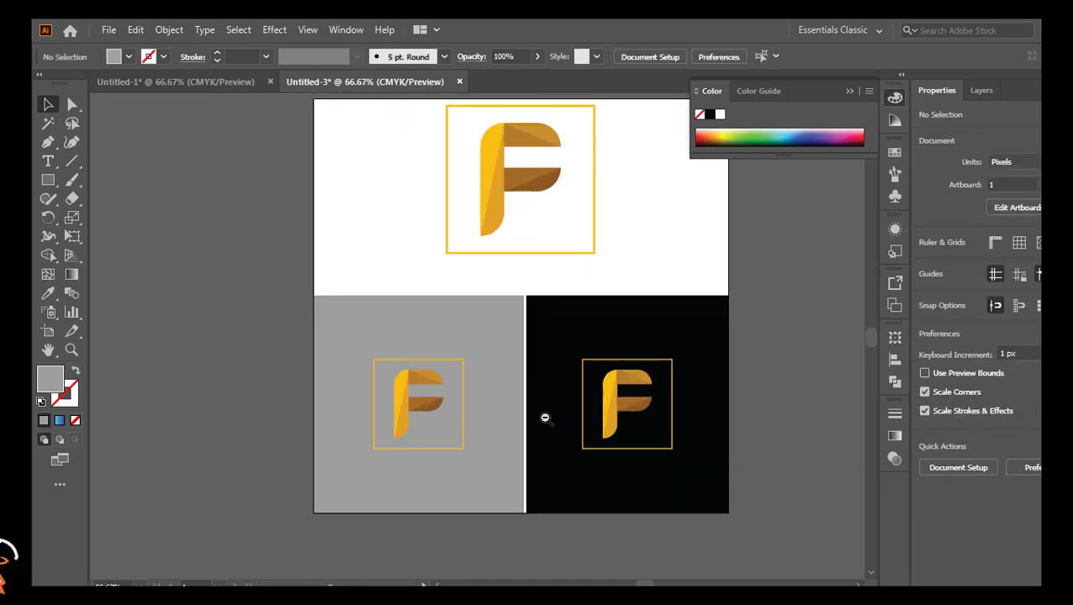
pyautogui.keyDown('ctrl'); pyautogui.click(546, 419); pyautogui.keyUp('ctrl')
pyautogui.keyDown('ctrl'); pyautogui.keyDown('alt'); pyautogui.click(545, 418); pyautogui.keyUp('alt'); pyautogui.keyUp('ctrl')
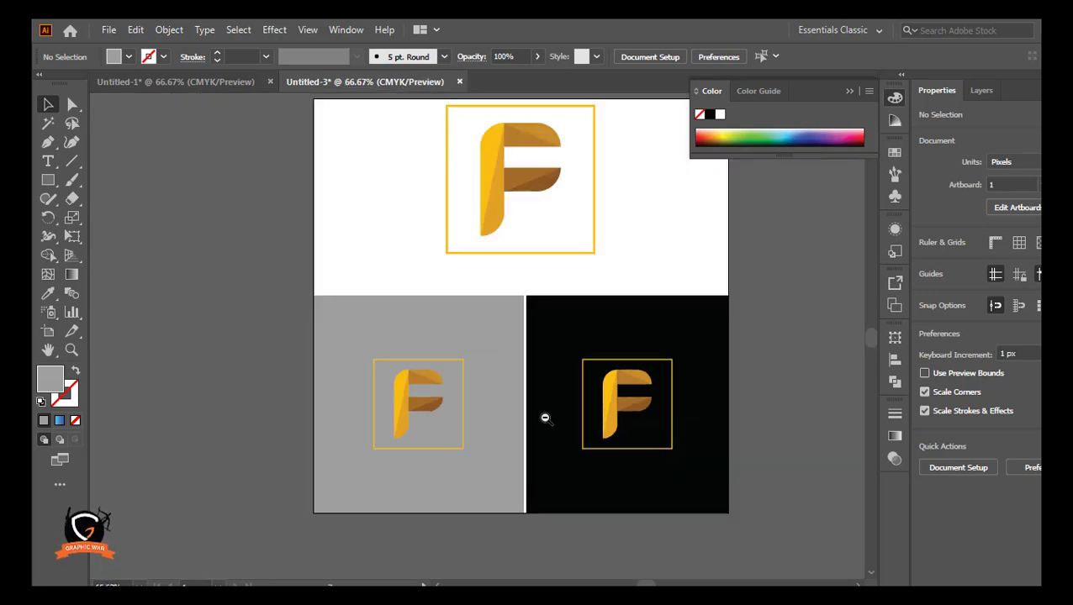
pyautogui.click(433, 333)
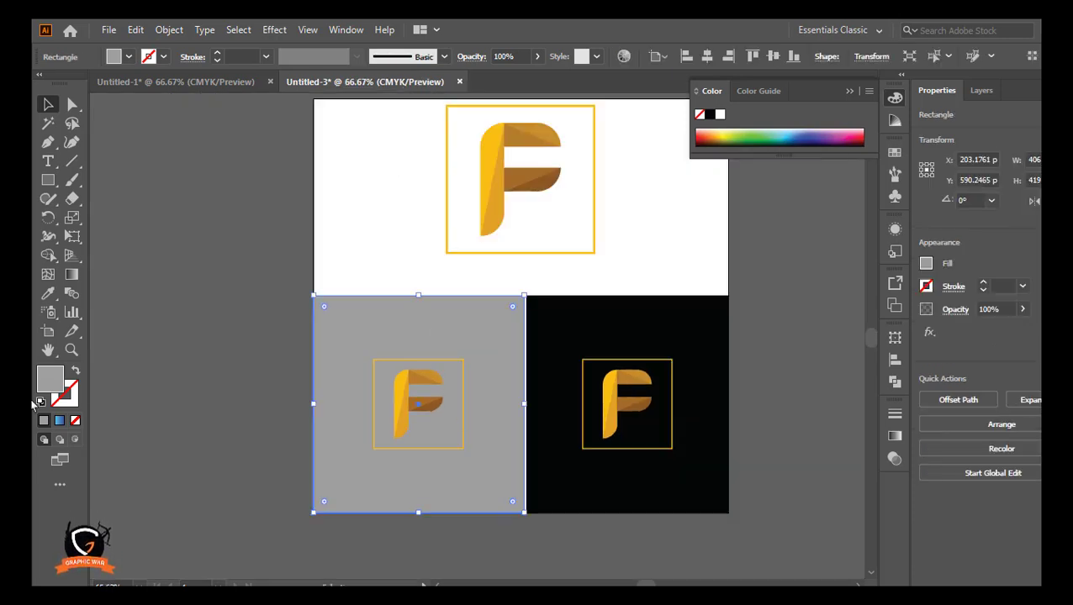
pyautogui.doubleClick(51, 391)
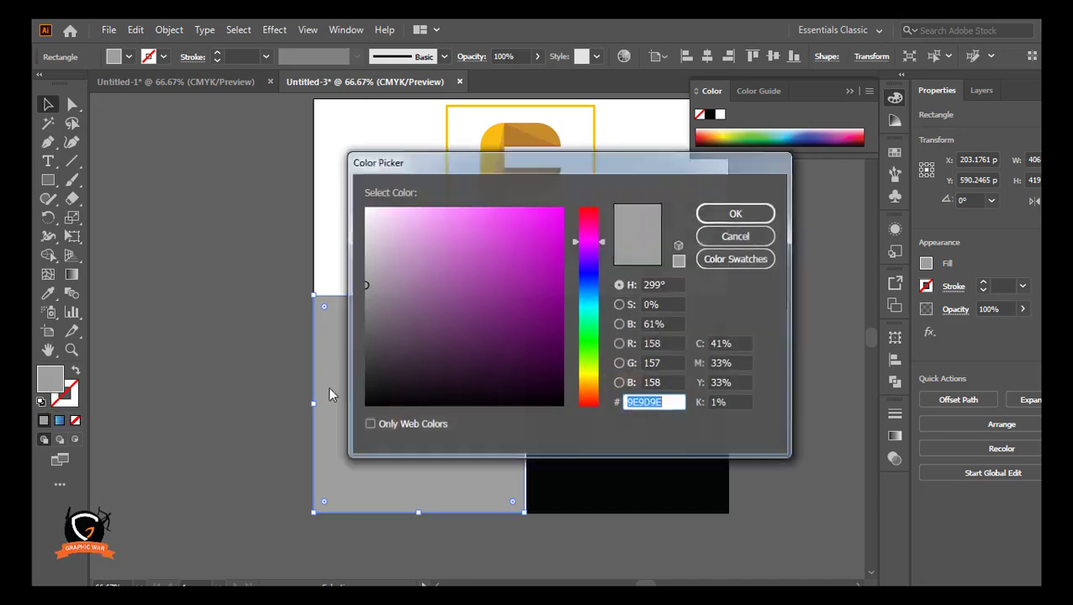
pyautogui.click(561, 291)
pyautogui.click(737, 213)
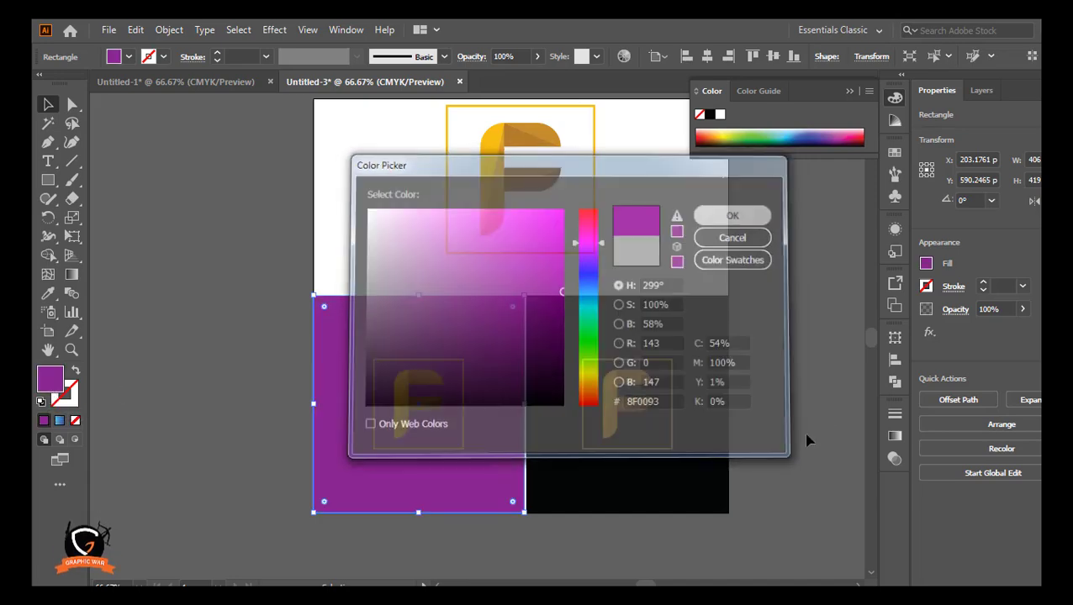
pyautogui.click(287, 365)
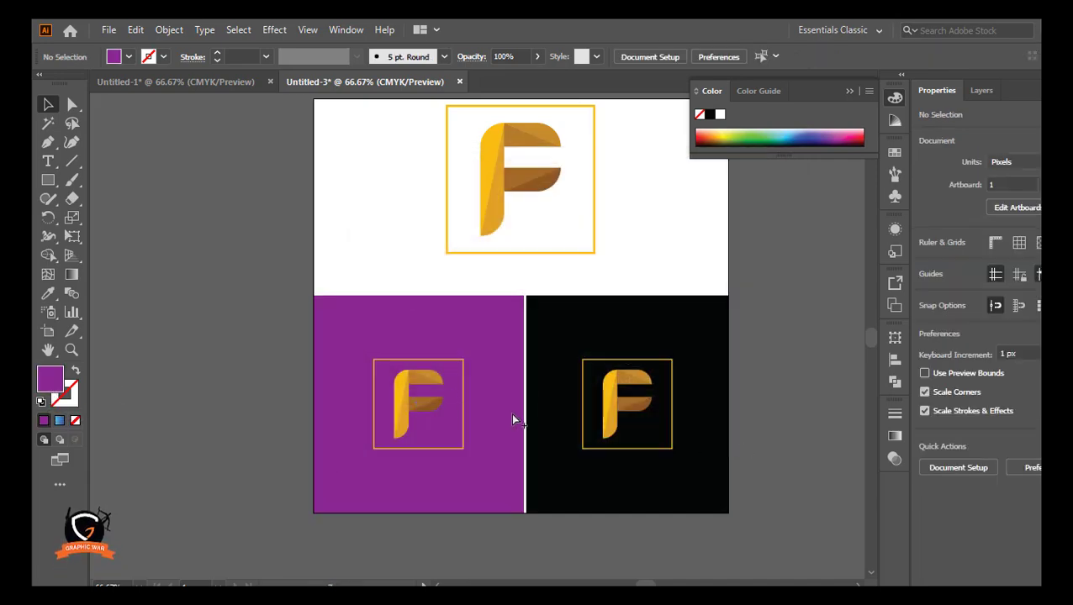
# Set the fill of the rectangle behind the lower-left logo to dark purple 600068
pyautogui.scroll(1, 510, 412)
pyautogui.doubleClick(52, 383)
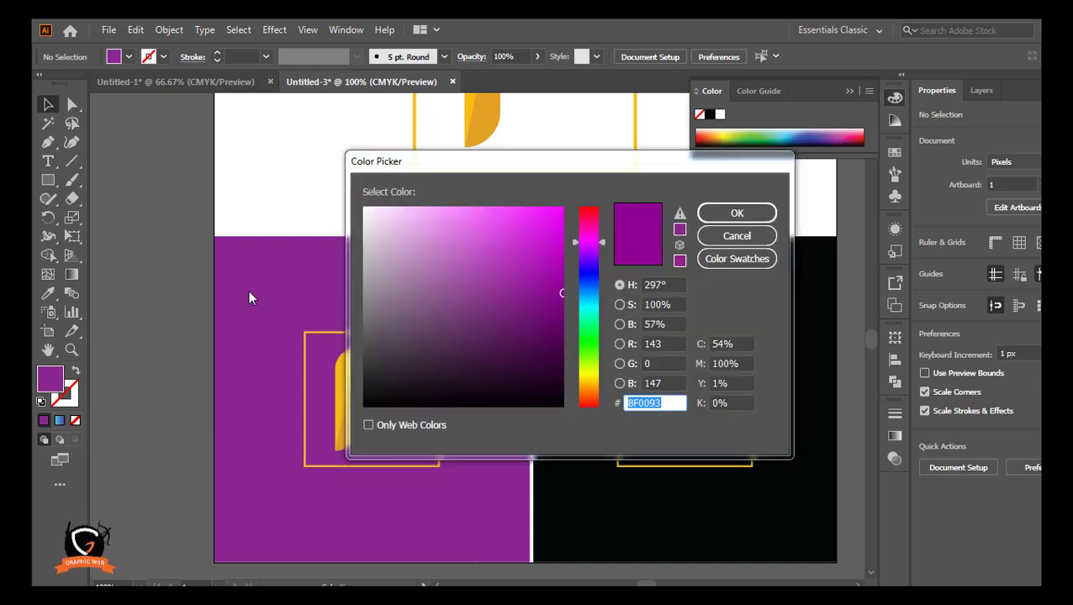
pyautogui.click(737, 236)
pyautogui.click(292, 290)
pyautogui.doubleClick(53, 382)
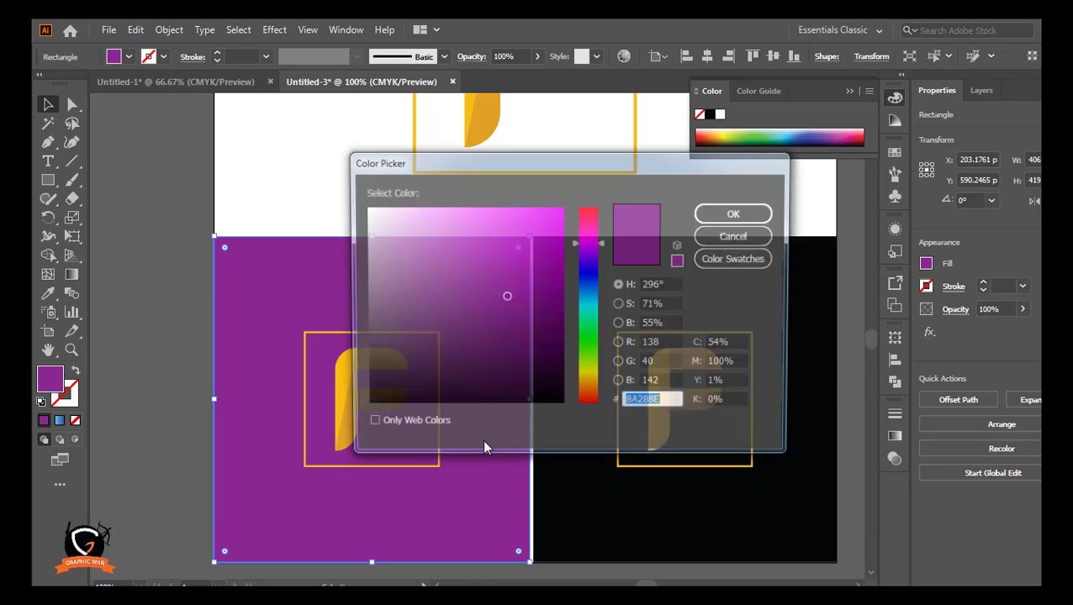
pyautogui.write('600068')
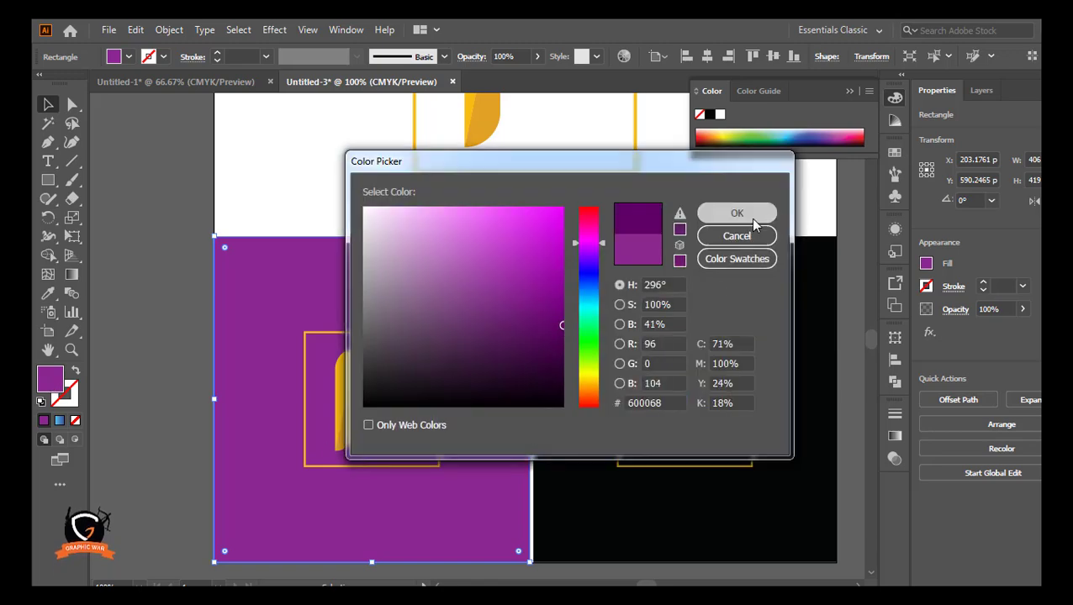
pyautogui.click(744, 216)
pyautogui.click(129, 359)
# Move the large logo slightly down from the artboard's upper edge within the white area
pyautogui.keyDown('ctrl'); pyautogui.keyDown('alt'); pyautogui.click(639, 496); pyautogui.keyUp('alt'); pyautogui.keyUp('ctrl')
pyautogui.keyDown('ctrl'); pyautogui.keyDown('alt'); pyautogui.click(679, 492); pyautogui.keyUp('alt'); pyautogui.keyUp('ctrl')
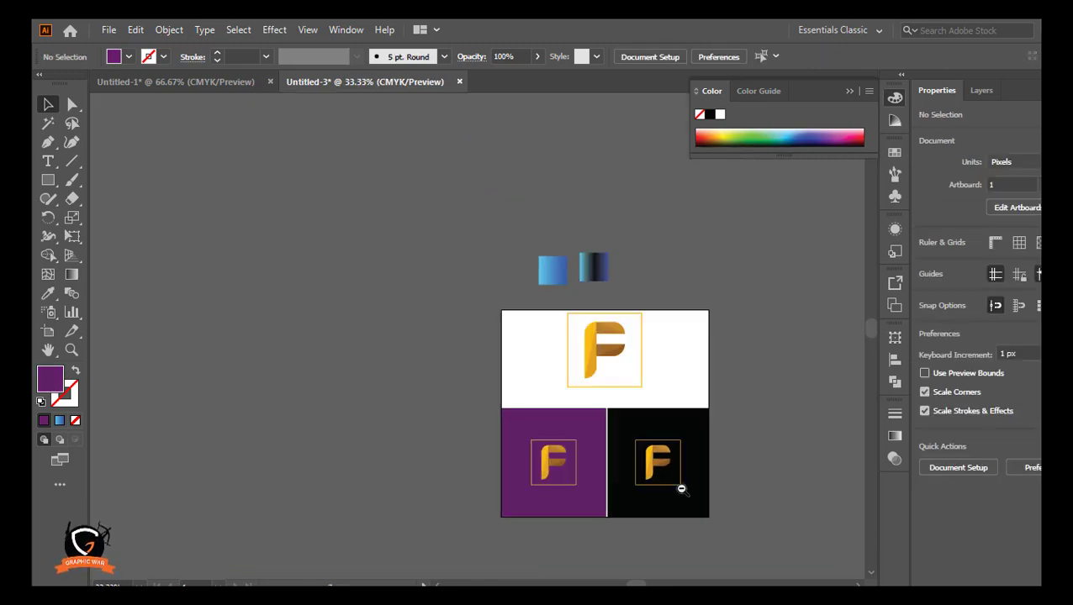
pyautogui.scroll(2, 685, 472)
pyautogui.moveTo(514, 227); pyautogui.dragTo(518, 245)
pyautogui.click(792, 398)
pyautogui.scroll(-1, 747, 475)
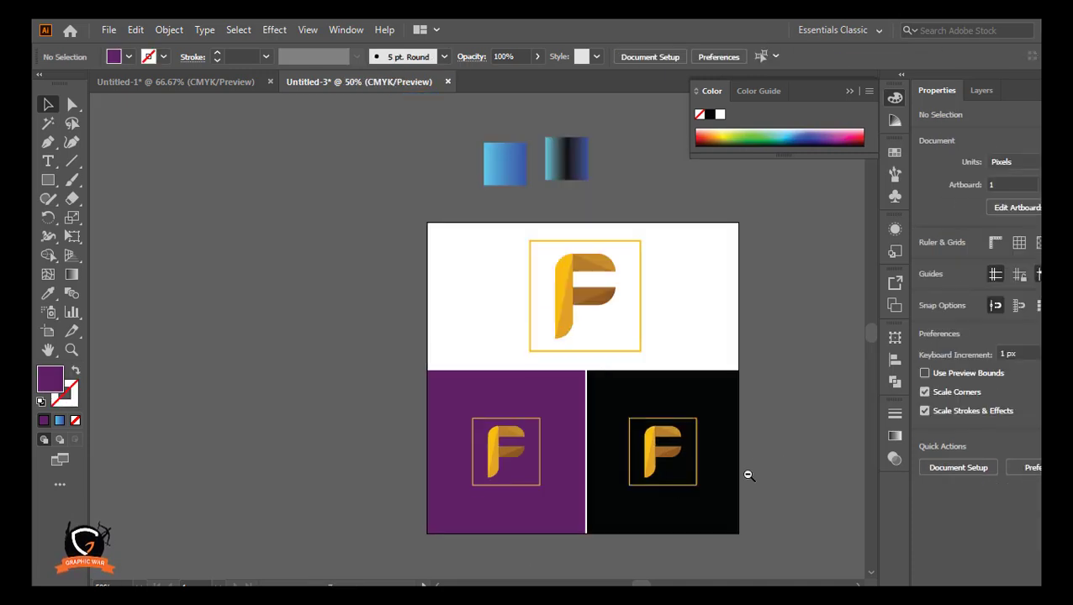
pyautogui.scroll(2, 748, 475)
pyautogui.scroll(-1, 748, 476)
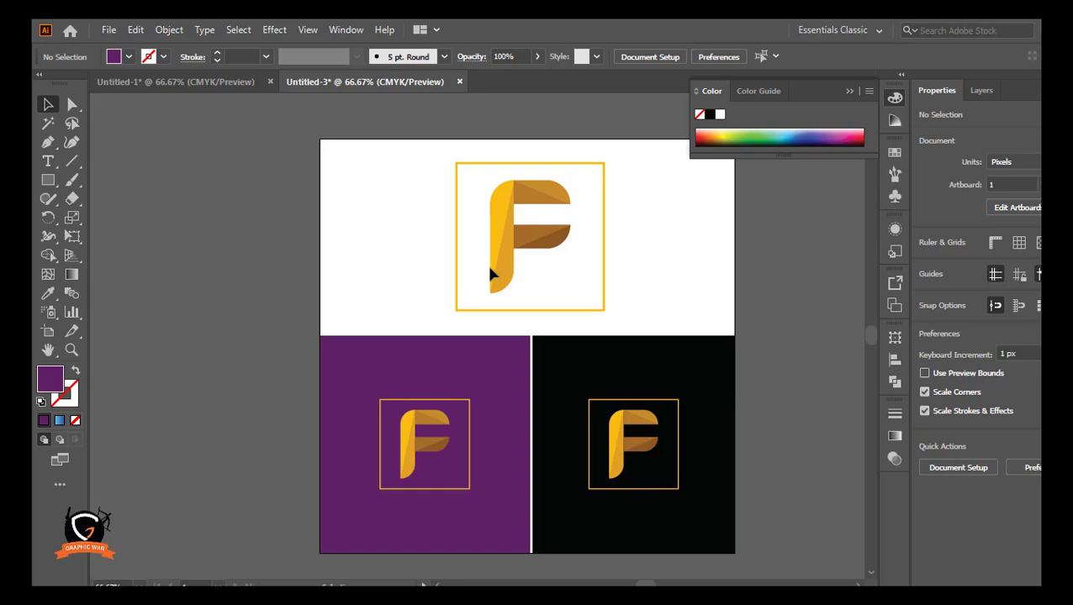
pyautogui.click(109, 30)
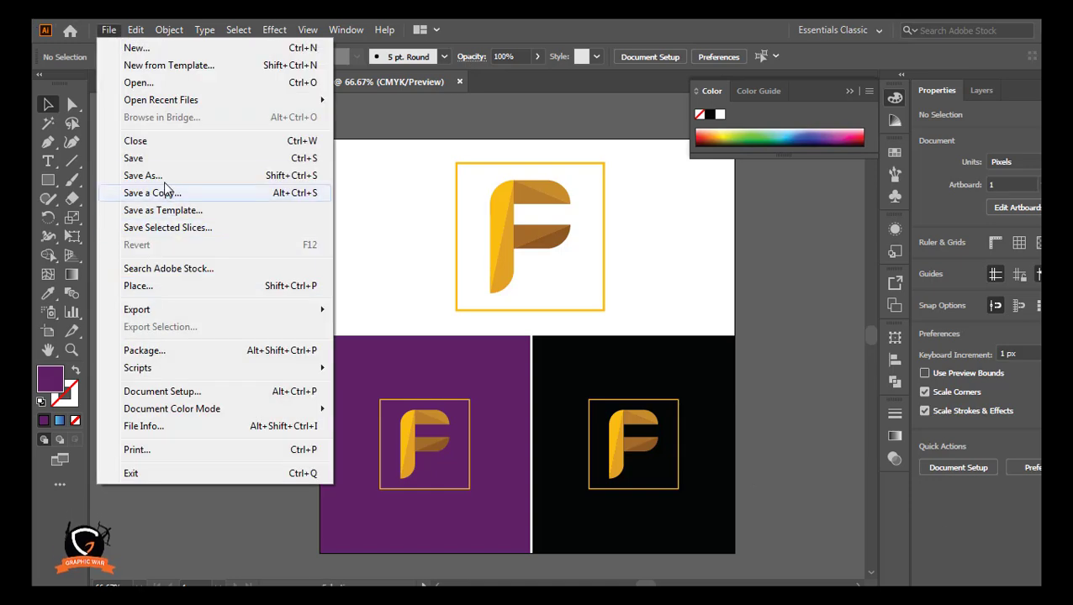
pyautogui.click(155, 175)
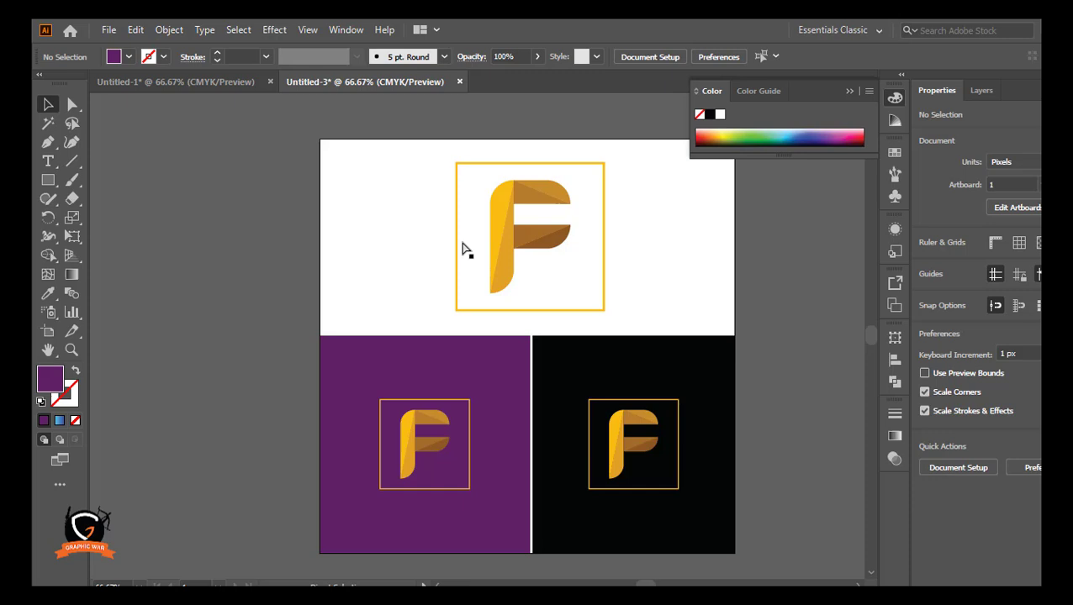
# Scale the large framed logo down slightly and move it up to leave room beneath it in the white area
pyautogui.scroll(2, 514, 295)
pyautogui.keyDown('alt'); pyautogui.click(478, 253); pyautogui.keyUp('alt')
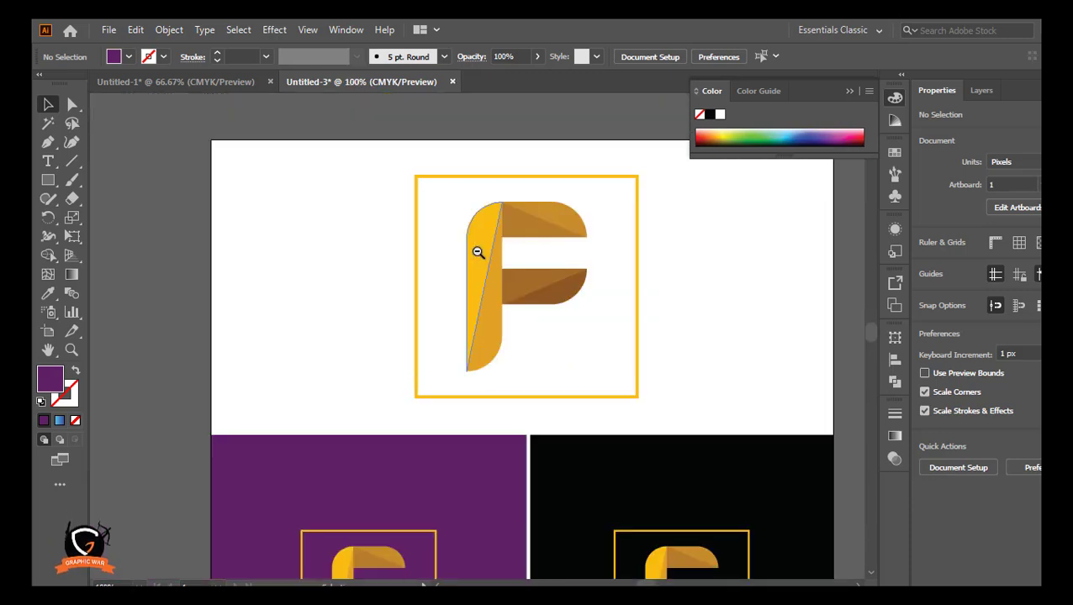
pyautogui.click(570, 386)
pyautogui.moveTo(637, 400); pyautogui.dragTo(622, 382)
pyautogui.moveTo(486, 278); pyautogui.dragTo(487, 241)
pyautogui.click(625, 366)
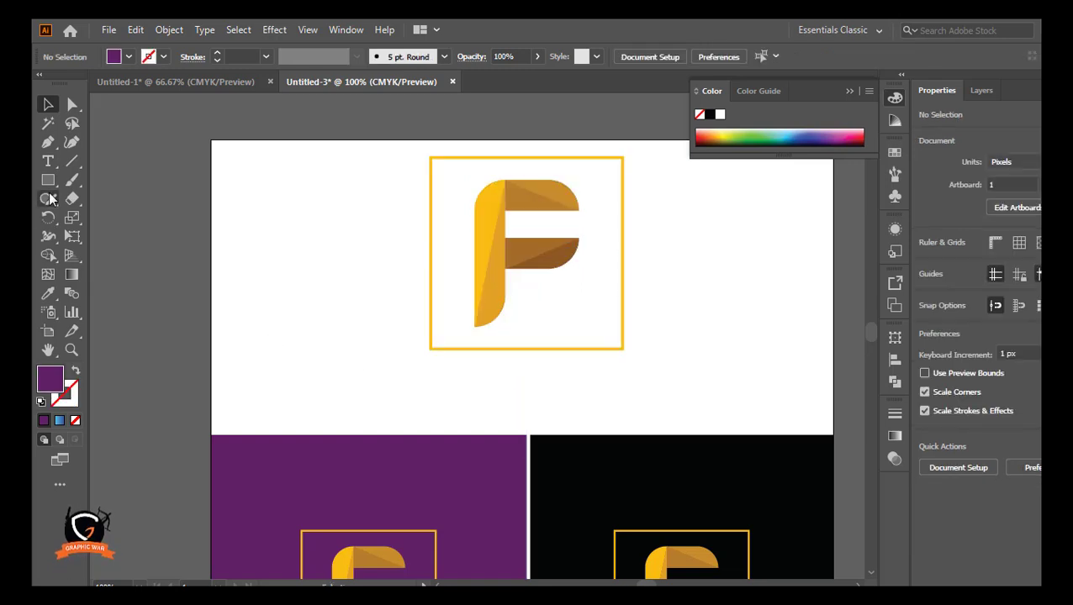
# Add the text "F Logo design" below the large logo's frame and select the text object
pyautogui.press('t')
pyautogui.click(434, 385)
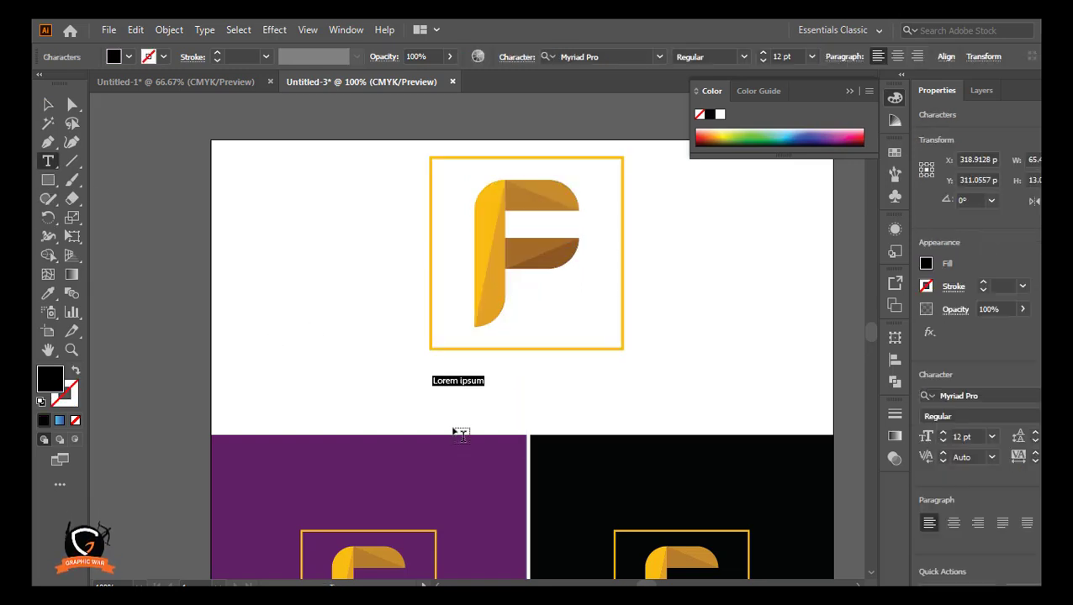
pyautogui.write('F Logo design')
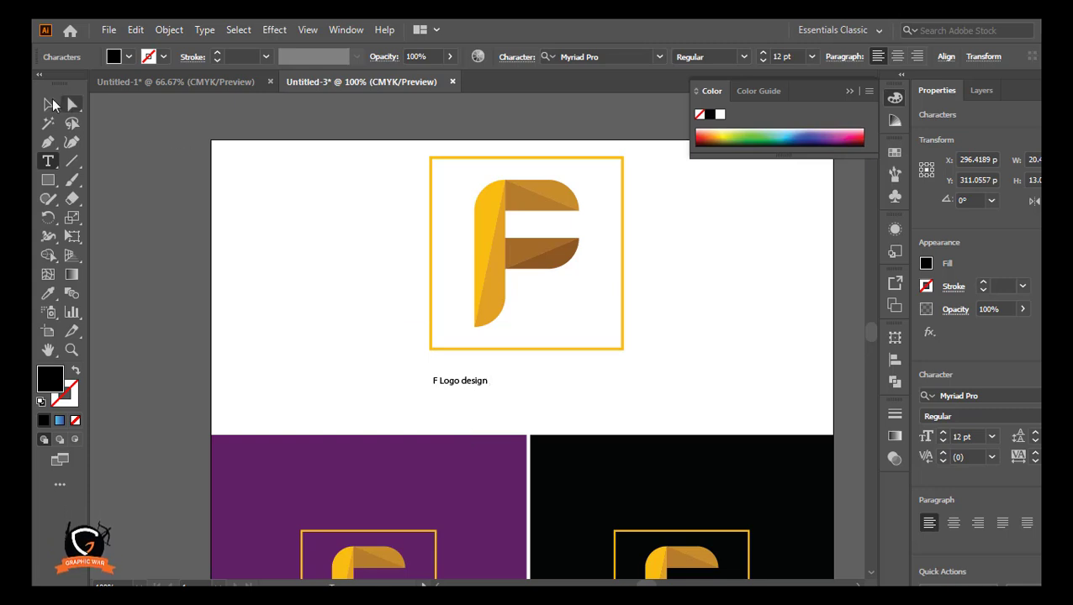
pyautogui.press('Escape')
pyautogui.moveTo(471, 402); pyautogui.dragTo(480, 259)
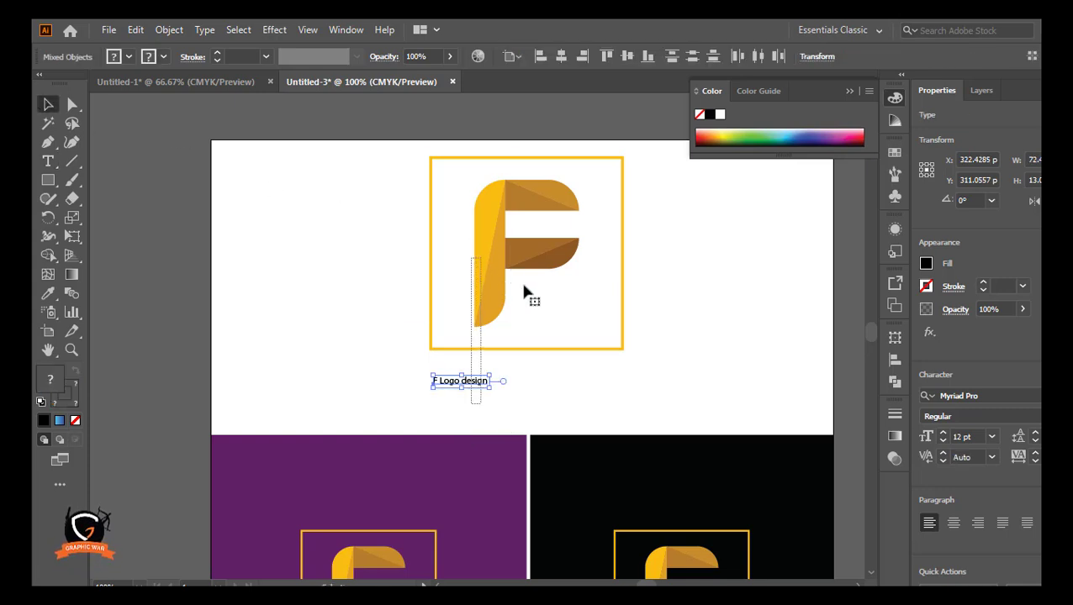
pyautogui.click(486, 392)
pyautogui.click(475, 383)
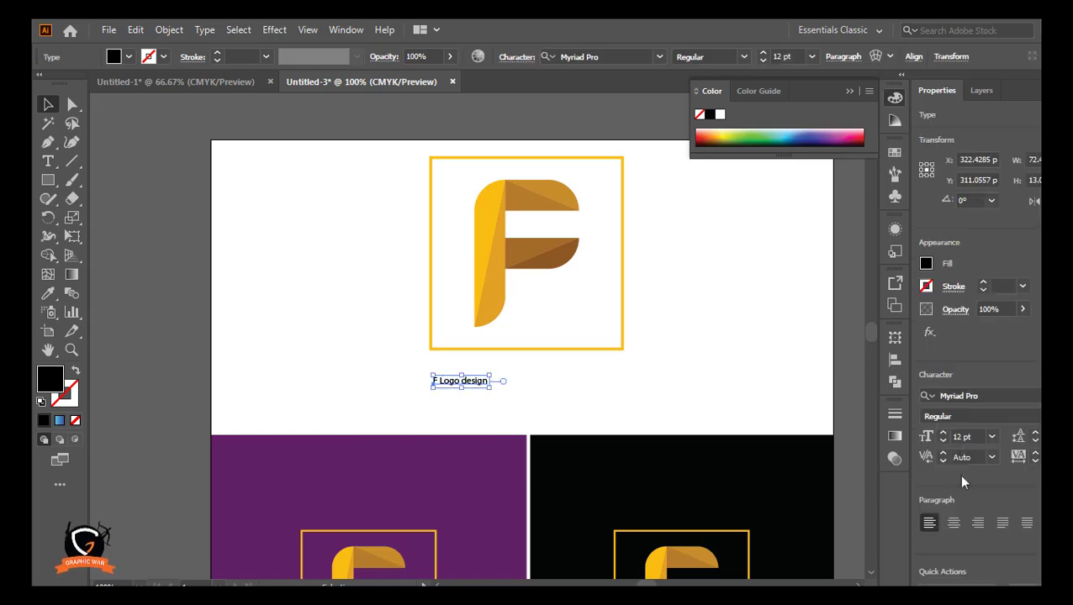
# Set the font size of the "F Logo design" caption under the large logo to 48 pt
pyautogui.click(991, 436)
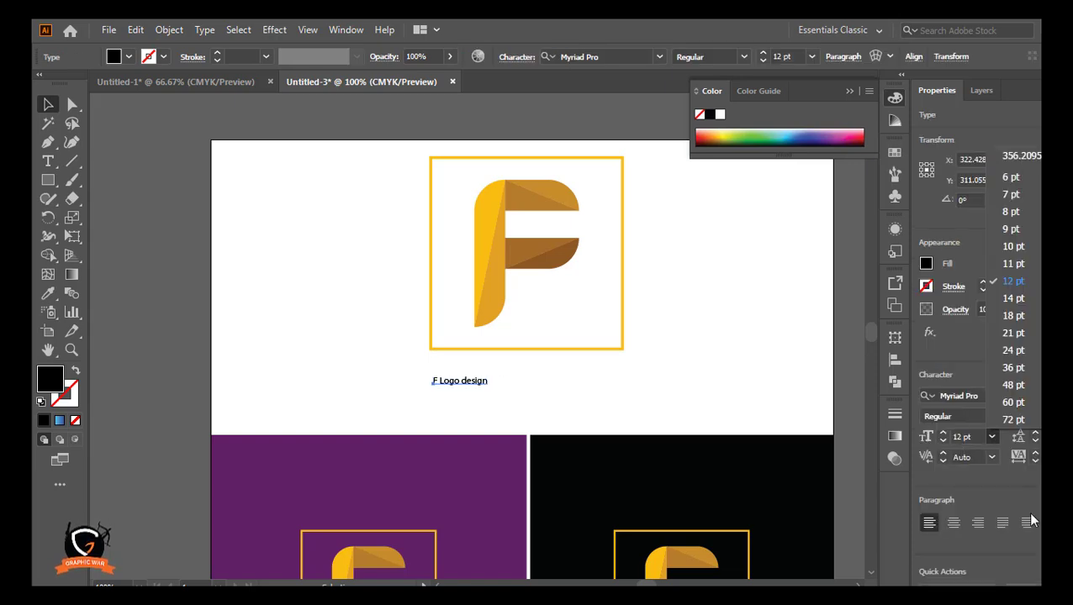
pyautogui.click(1013, 385)
pyautogui.click(742, 383)
# Centre the caption horizontally with the large framed logo, undoing the vertical alignment that moves it onto the logo
pyautogui.moveTo(526, 402); pyautogui.dragTo(598, 250)
pyautogui.click(496, 274)
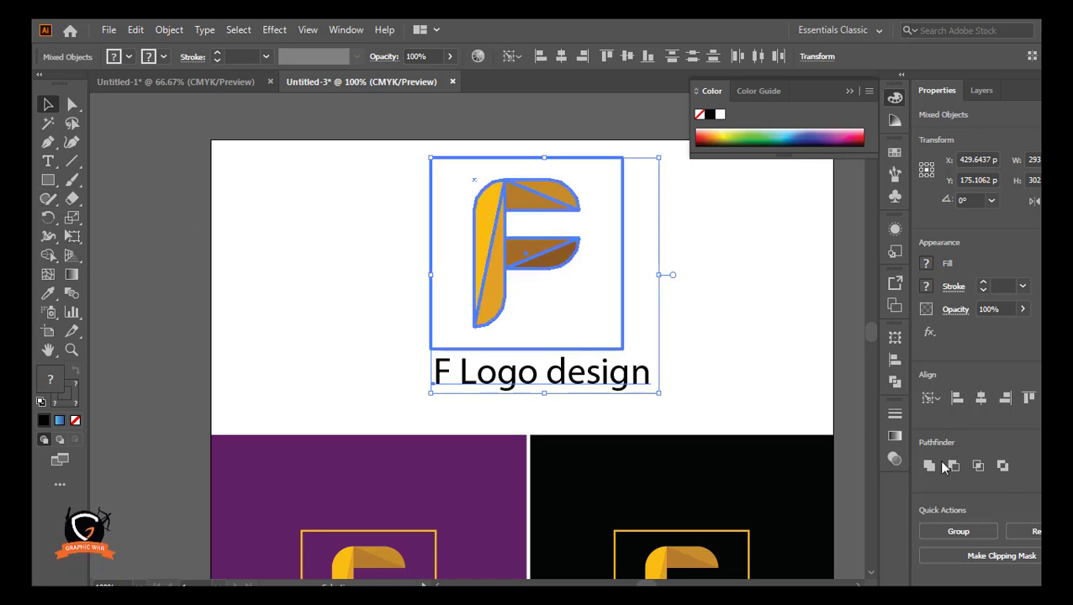
pyautogui.click(981, 397)
pyautogui.click(1005, 398)
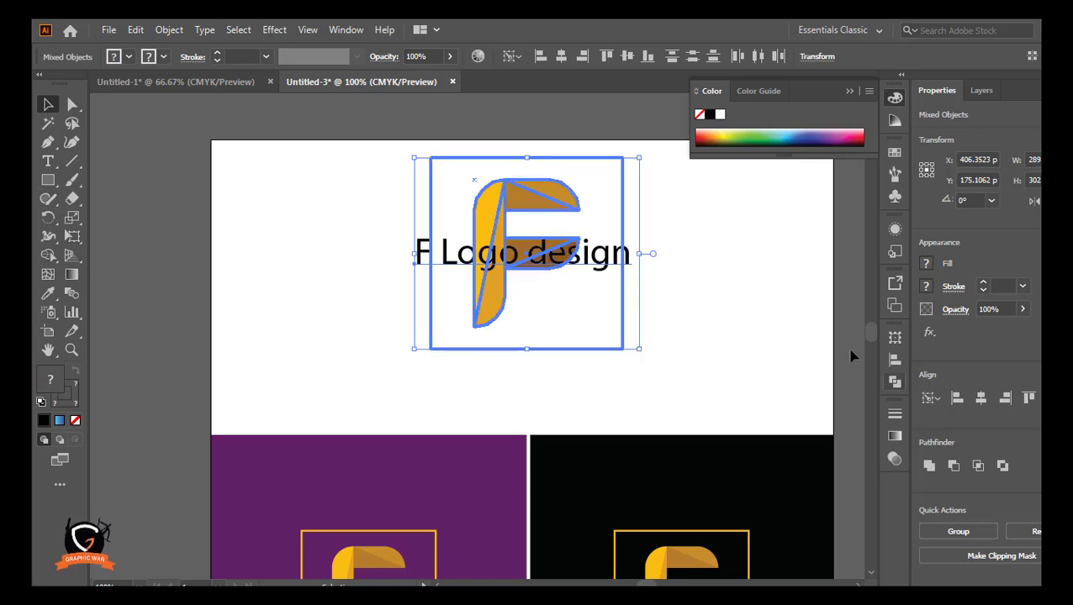
pyautogui.hotkey('ctrl', 'z')
pyautogui.click(759, 313)
# Recolour the caption under the large logo with the darker gold sampled from the F's stem, then deselect it
pyautogui.click(592, 382)
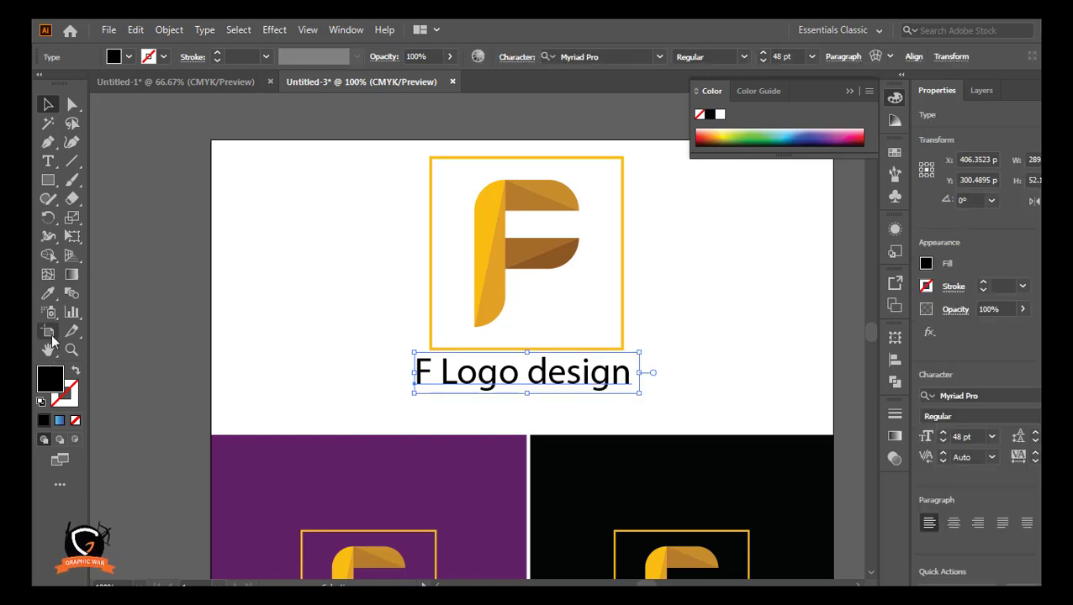
pyautogui.click(48, 294)
pyautogui.click(483, 299)
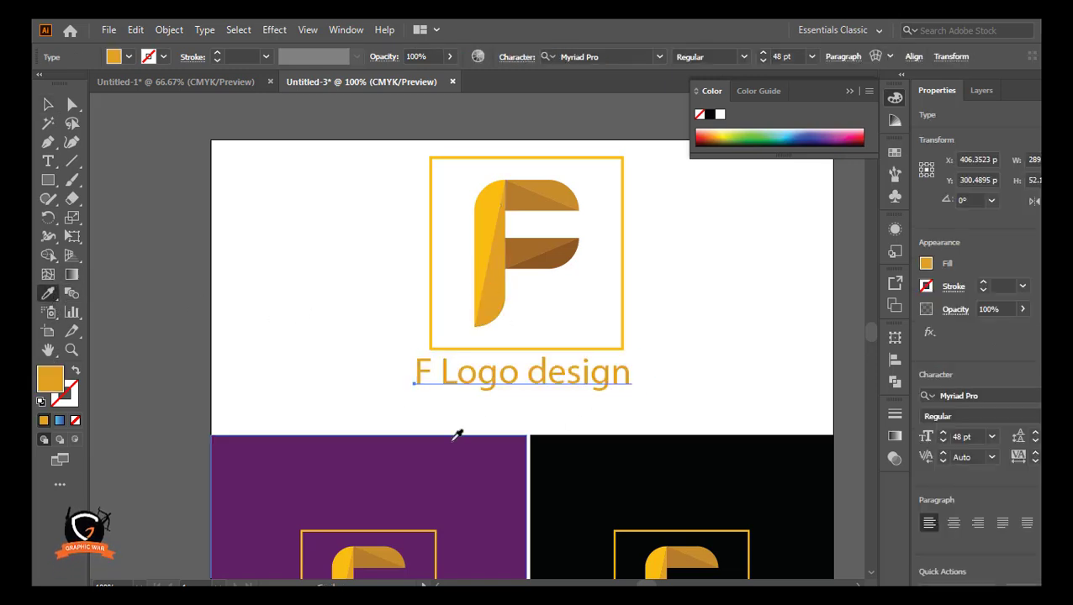
pyautogui.click(48, 104)
pyautogui.click(242, 232)
# Copy the gold caption below the framed logo on the purple rectangle and below the one on the black rectangle
pyautogui.scroll(-4, 421, 454)
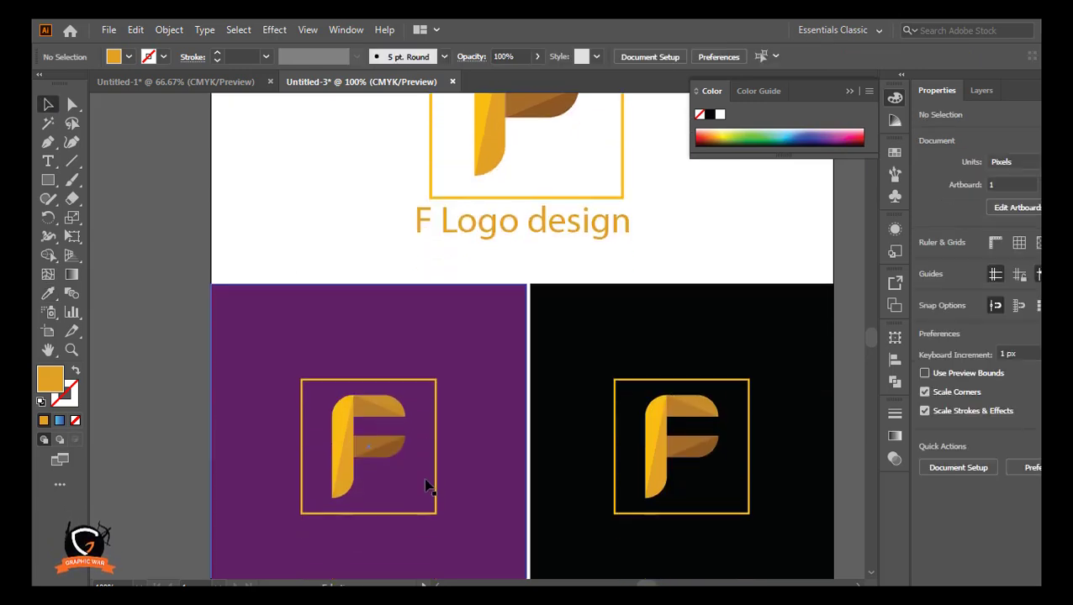
pyautogui.scroll(-4, 426, 492)
pyautogui.scroll(4, 455, 347)
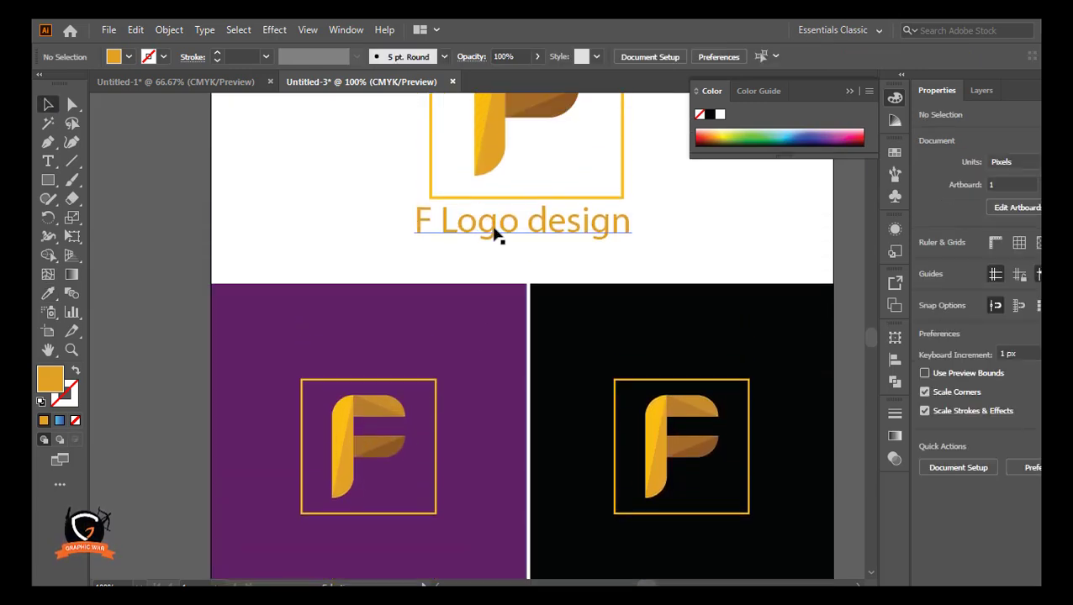
pyautogui.moveTo(496, 237); pyautogui.dragTo(345, 505)
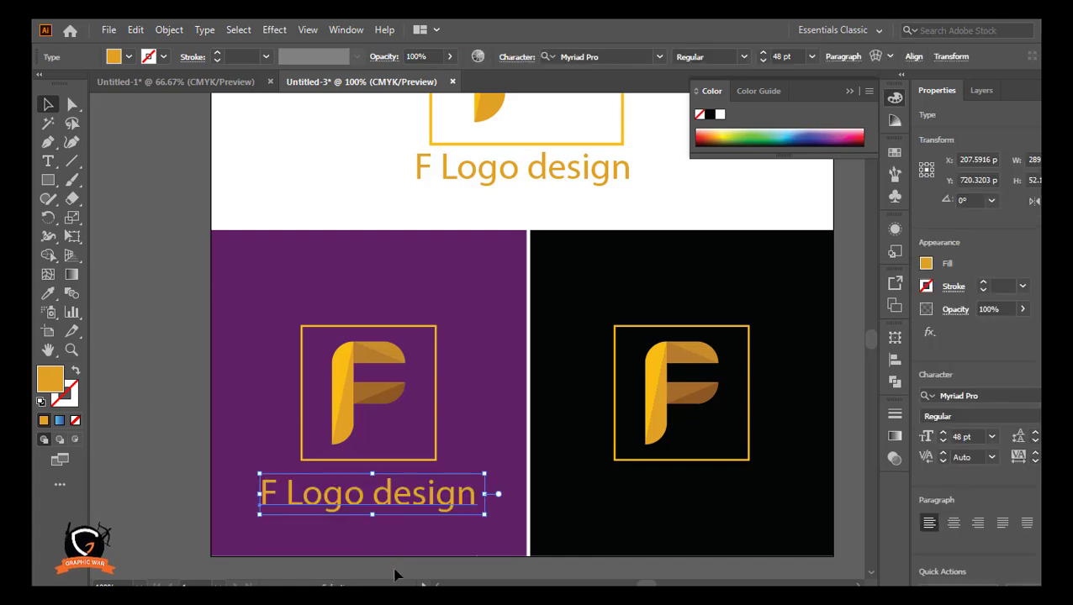
pyautogui.click(477, 571)
pyautogui.moveTo(445, 509)
pyautogui.mouseDown()
pyautogui.moveTo(761, 512)
pyautogui.moveTo(689, 446)
pyautogui.mouseUp()
# Try the fill colour d59b29 on the caption in the black rectangle
pyautogui.scroll(-2, 763, 540)
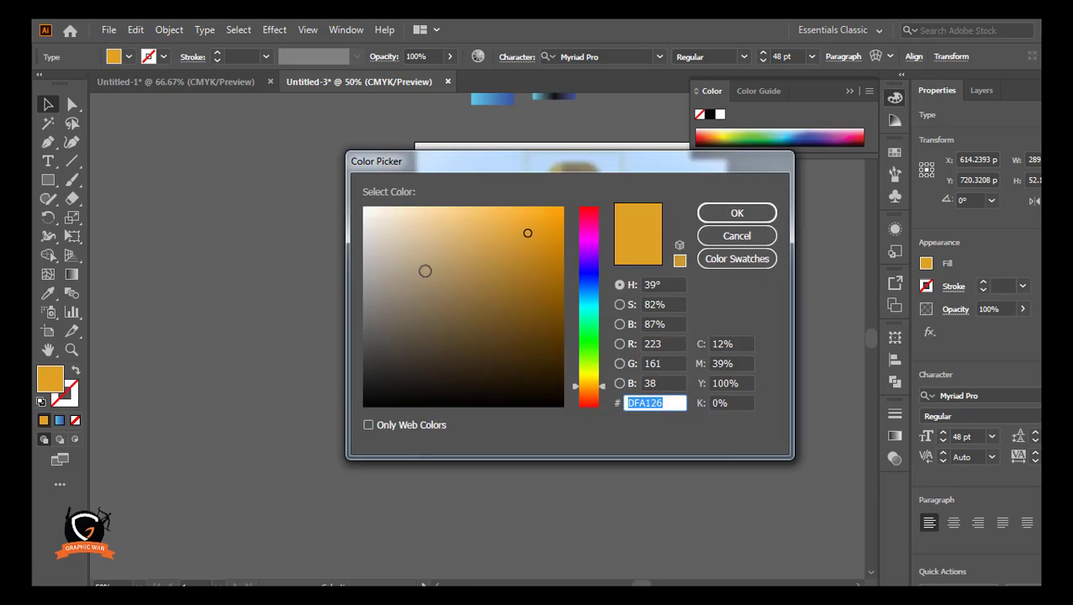
pyautogui.write('d59b29')
pyautogui.click(728, 215)
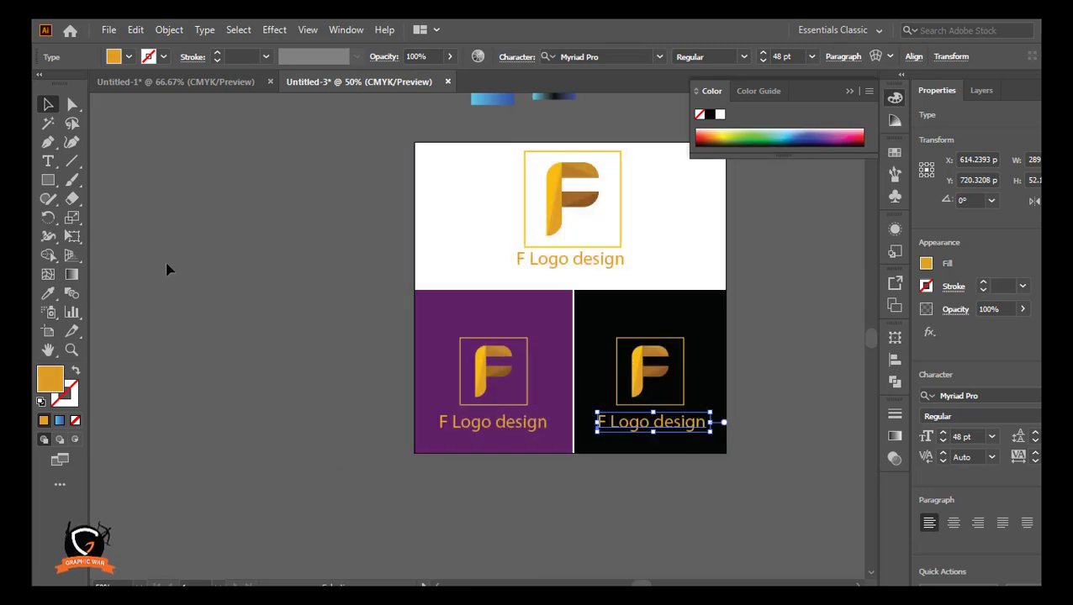
# Recolour the caption on the black rectangle white by sampling the white background, and clear the selection
pyautogui.click(48, 294)
pyautogui.click(443, 232)
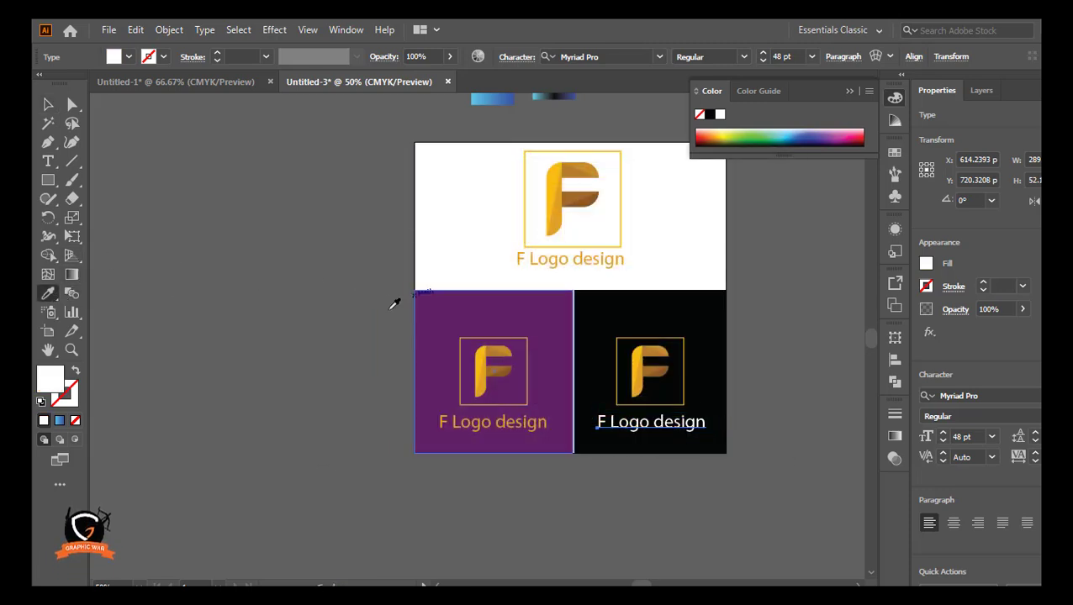
pyautogui.click(48, 105)
pyautogui.click(296, 252)
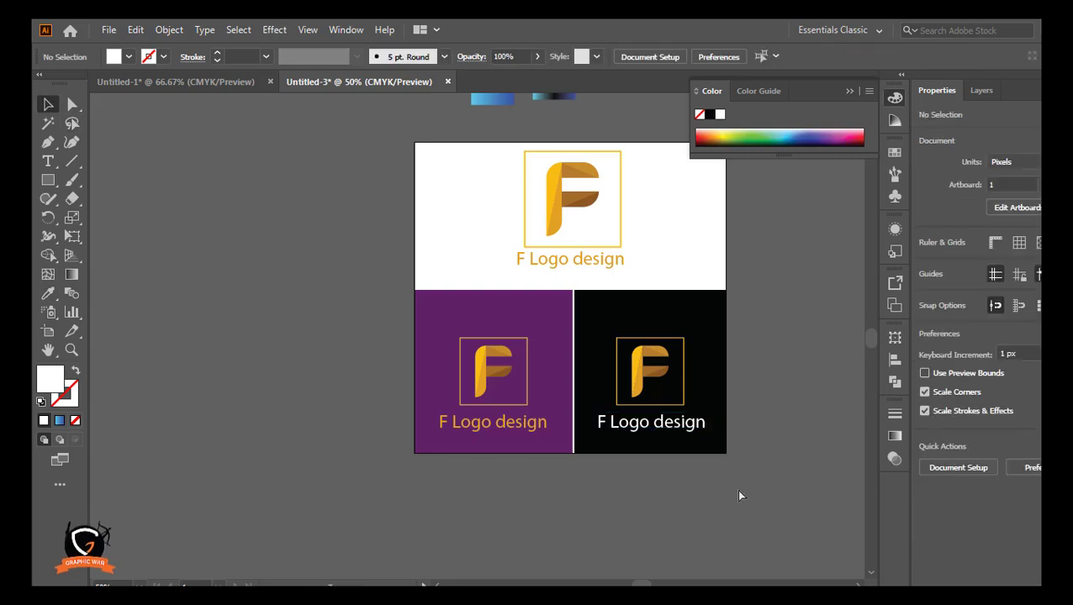
# Recolour the caption under the large logo with the black sampled from the black rectangle, and deselect it
pyautogui.scroll(1, 736, 488)
pyautogui.scroll(-1, 590, 468)
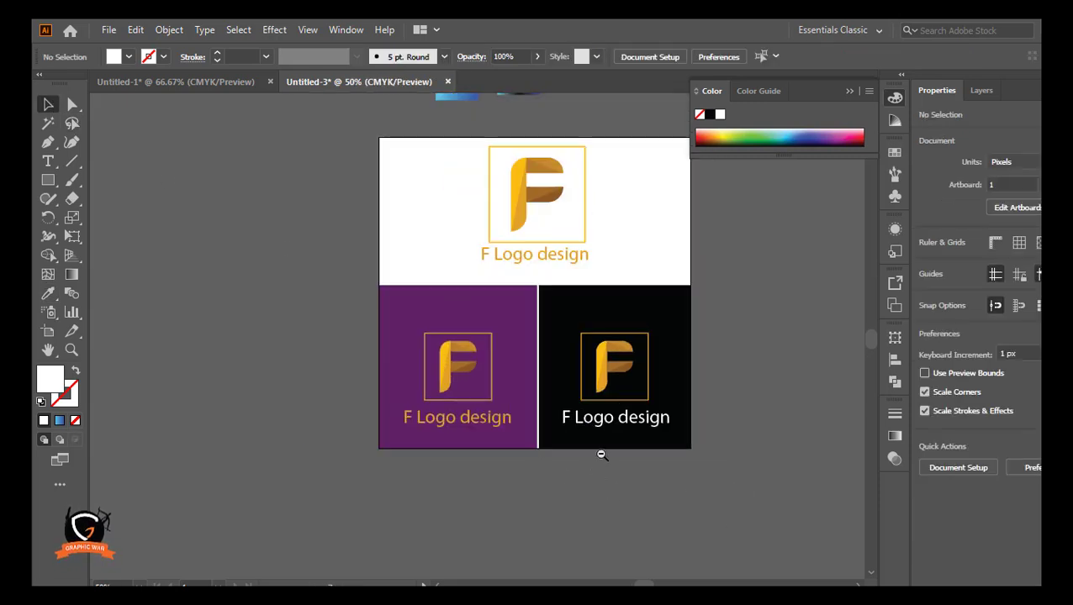
pyautogui.click(535, 256)
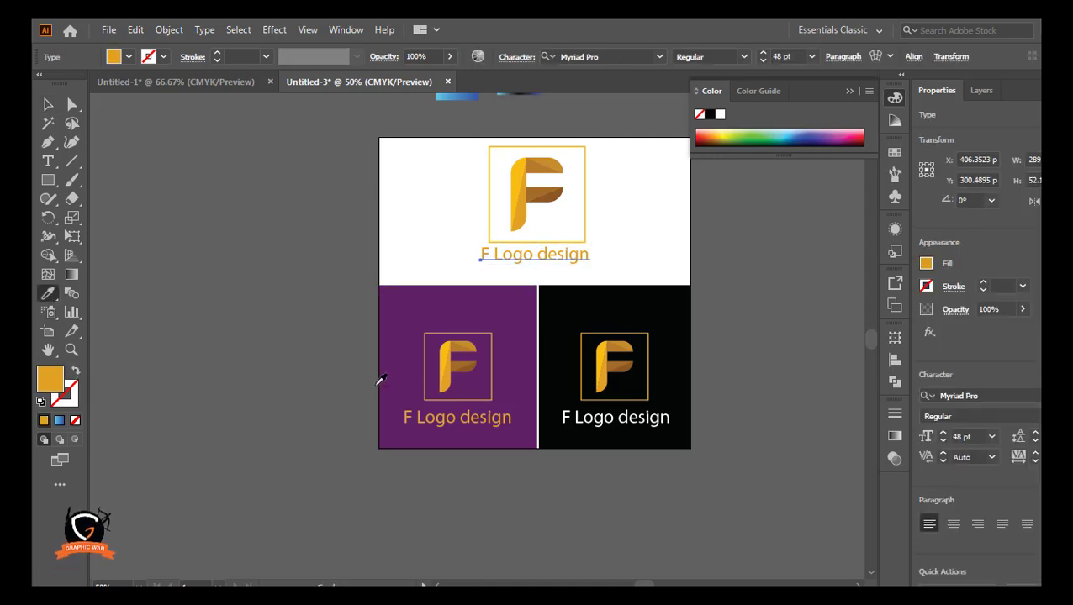
pyautogui.click(659, 332)
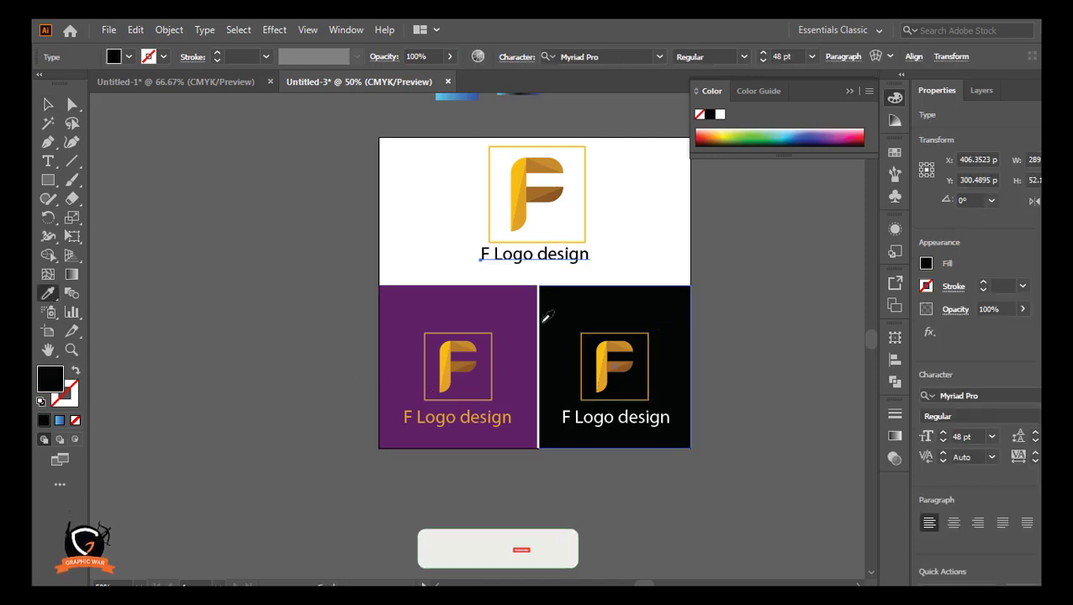
pyautogui.press('v')
pyautogui.click(615, 528)
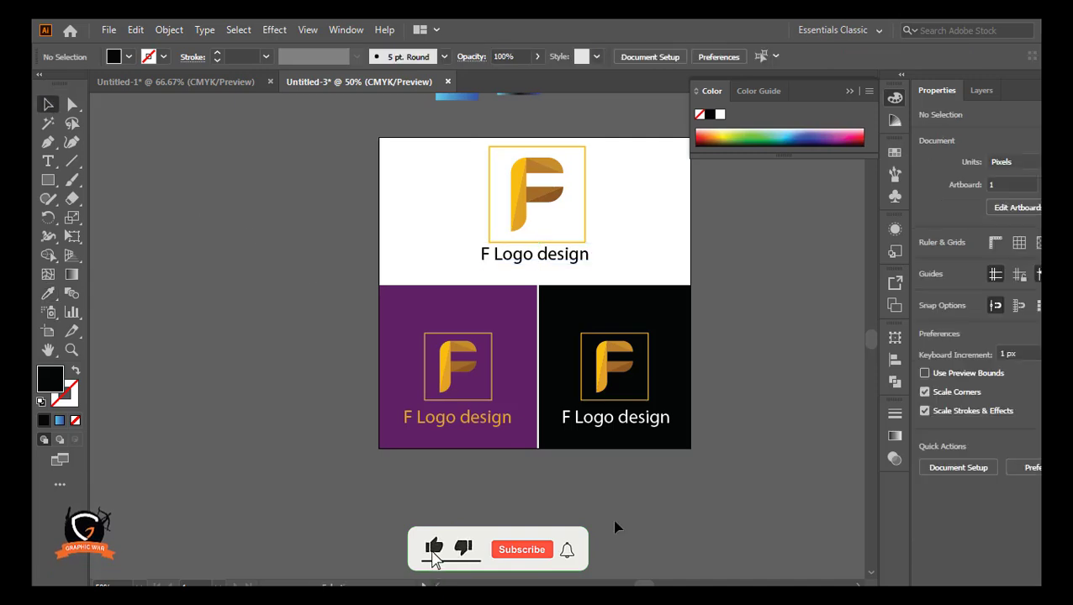
# Scale the black caption under the large logo up to about 73 pt and move it slightly down below the frame
pyautogui.scroll(3, 639, 451)
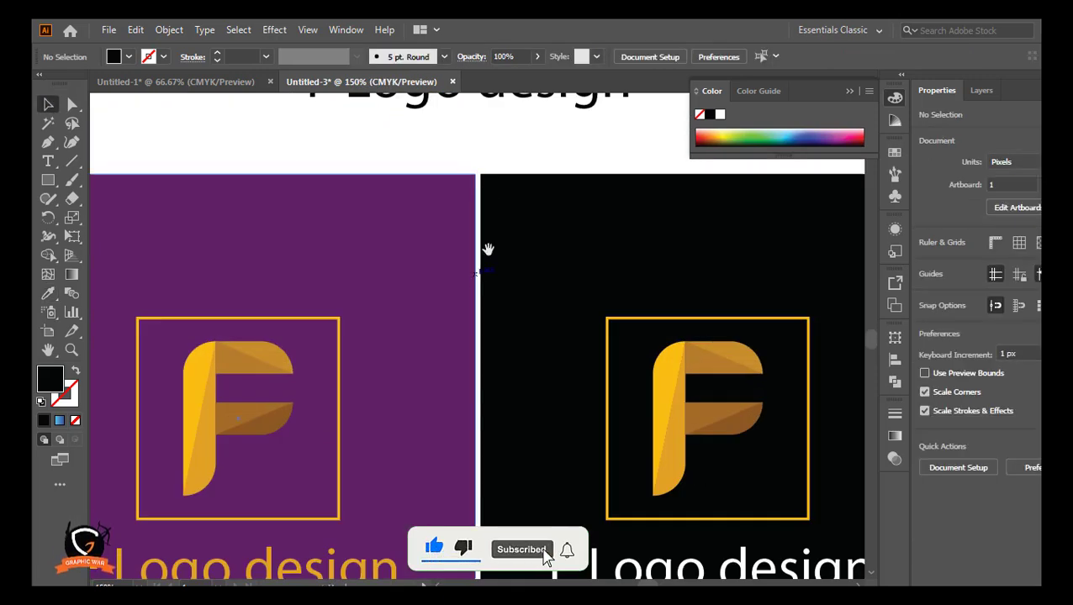
pyautogui.scroll(2, 491, 277)
pyautogui.click(479, 234)
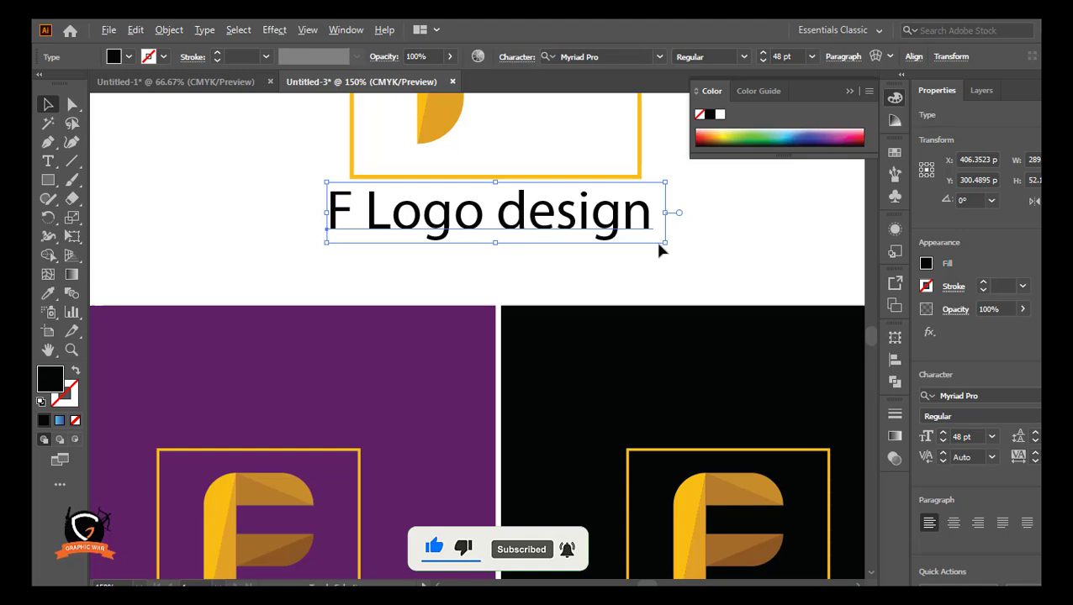
pyautogui.moveTo(664, 243); pyautogui.dragTo(751, 286)
pyautogui.moveTo(570, 222); pyautogui.dragTo(578, 243)
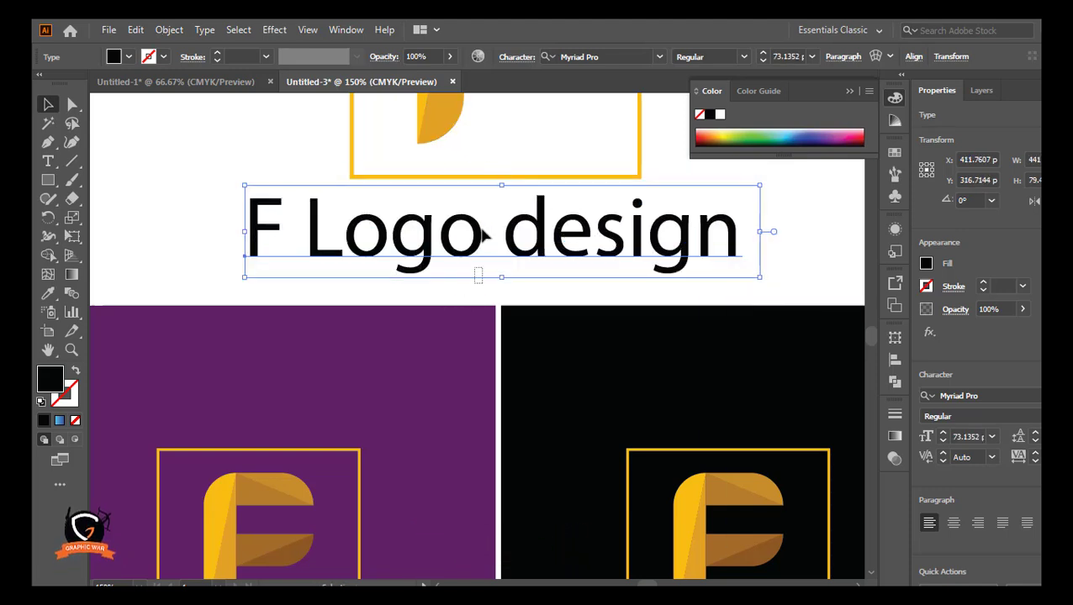
# Centre the enlarged caption horizontally with the large framed logo and clear the selection
pyautogui.moveTo(434, 133); pyautogui.dragTo(428, 136)
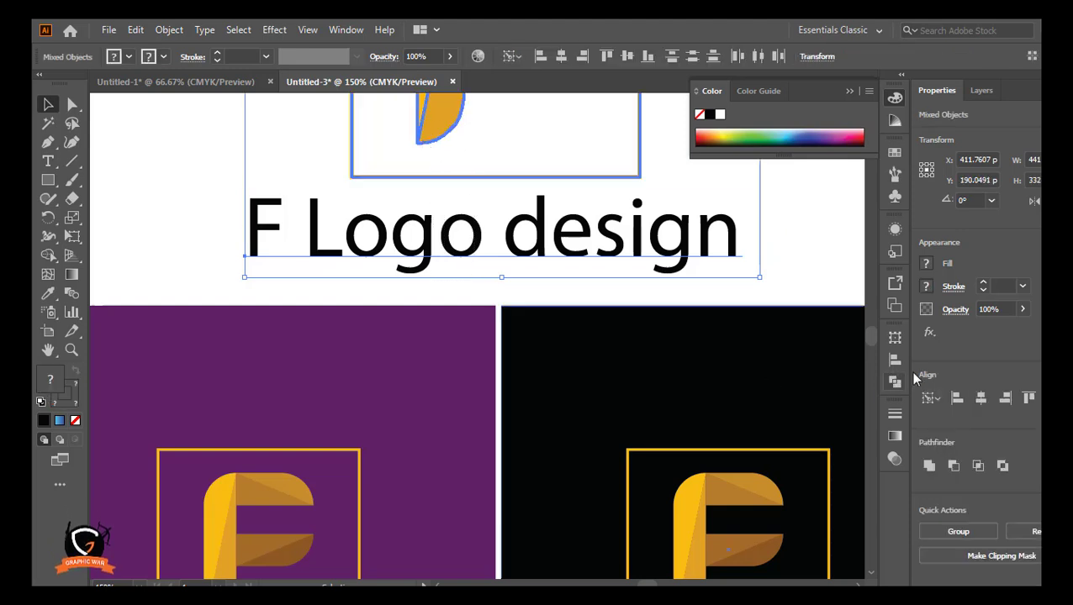
pyautogui.click(989, 395)
pyautogui.click(775, 274)
# Open the file commands for the finished logo presentation
pyautogui.scroll(-6, 708, 429)
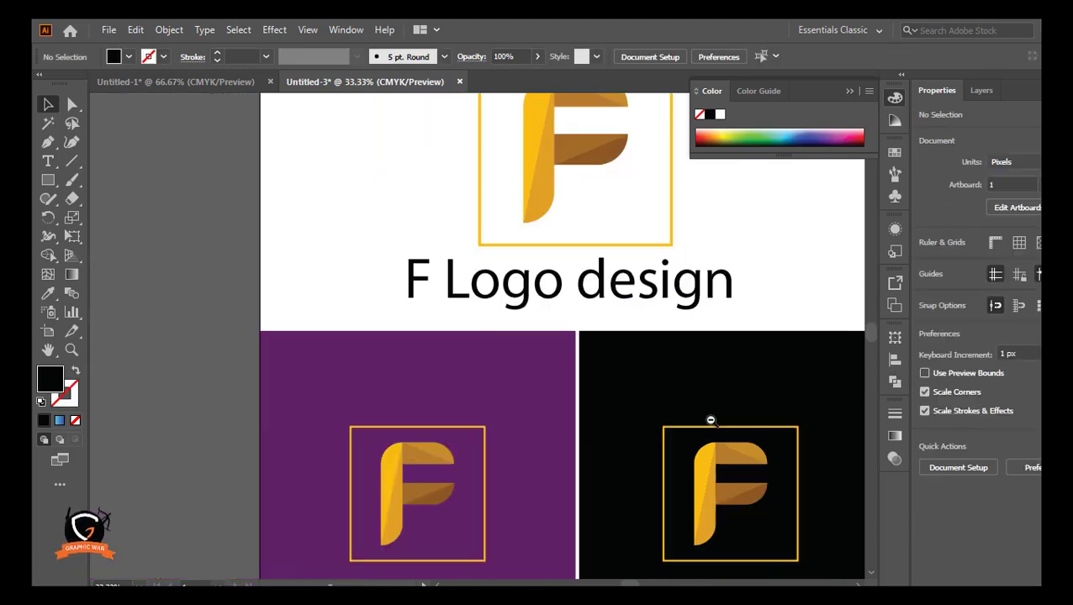
pyautogui.scroll(4, 710, 449)
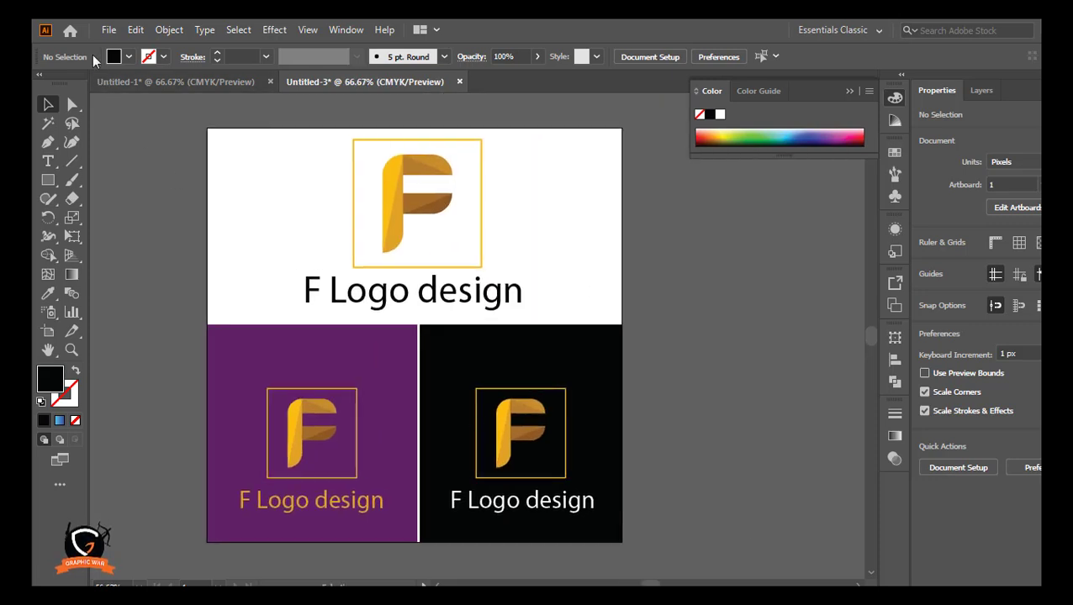
pyautogui.click(109, 29)
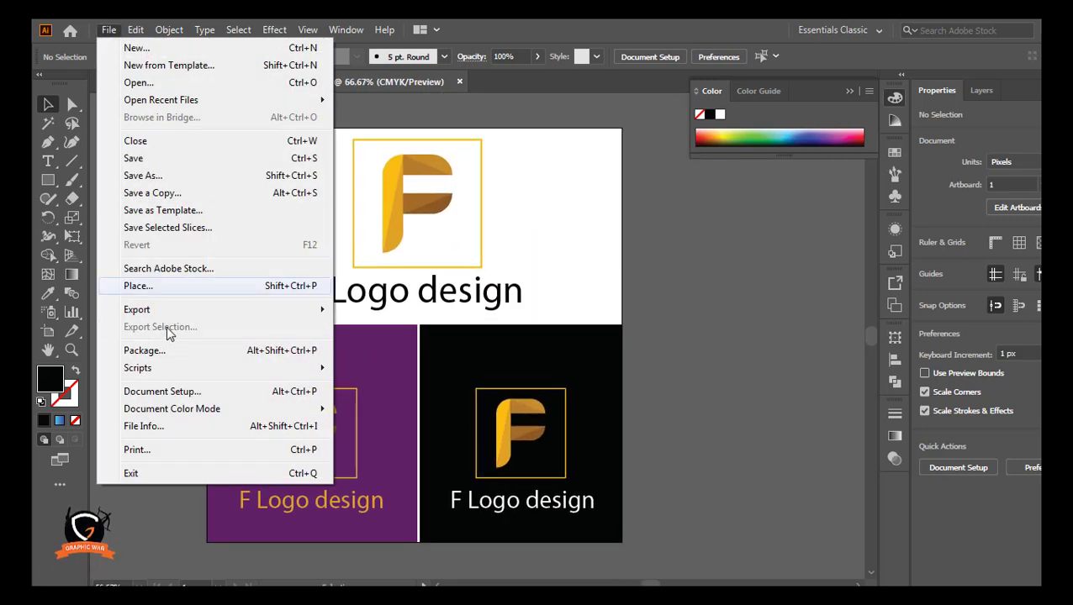